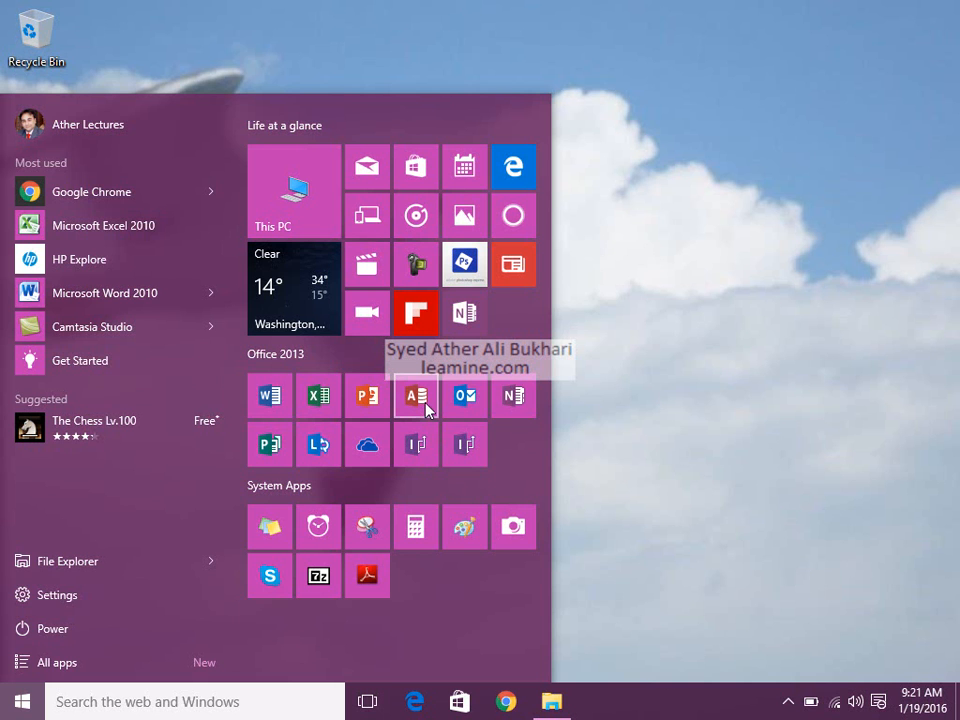
Launch Access 2013.
click(426, 405)
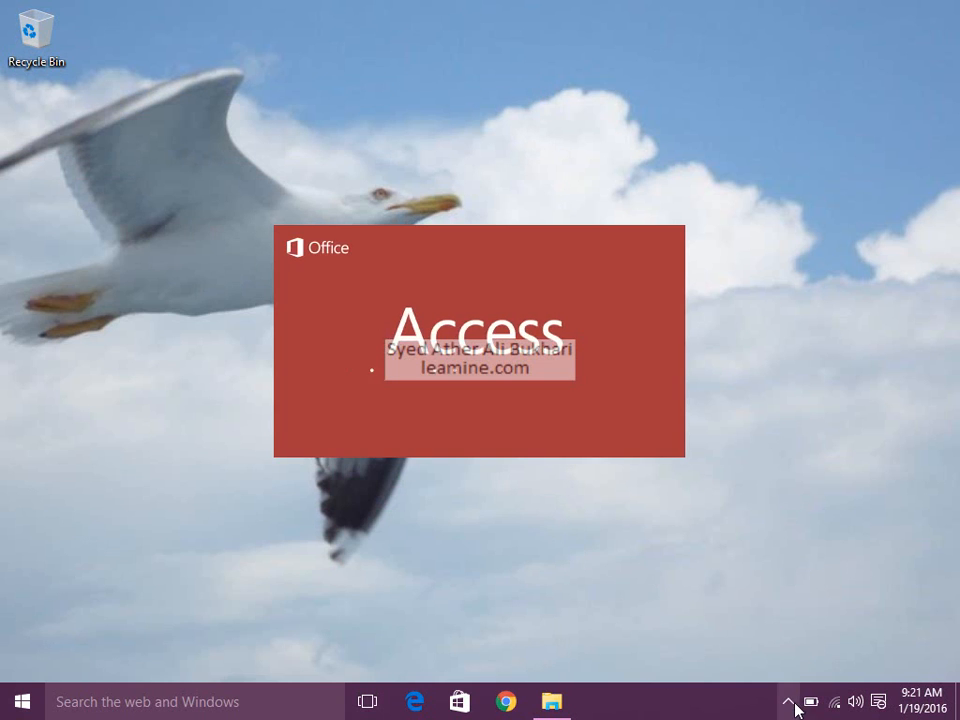
click(792, 703)
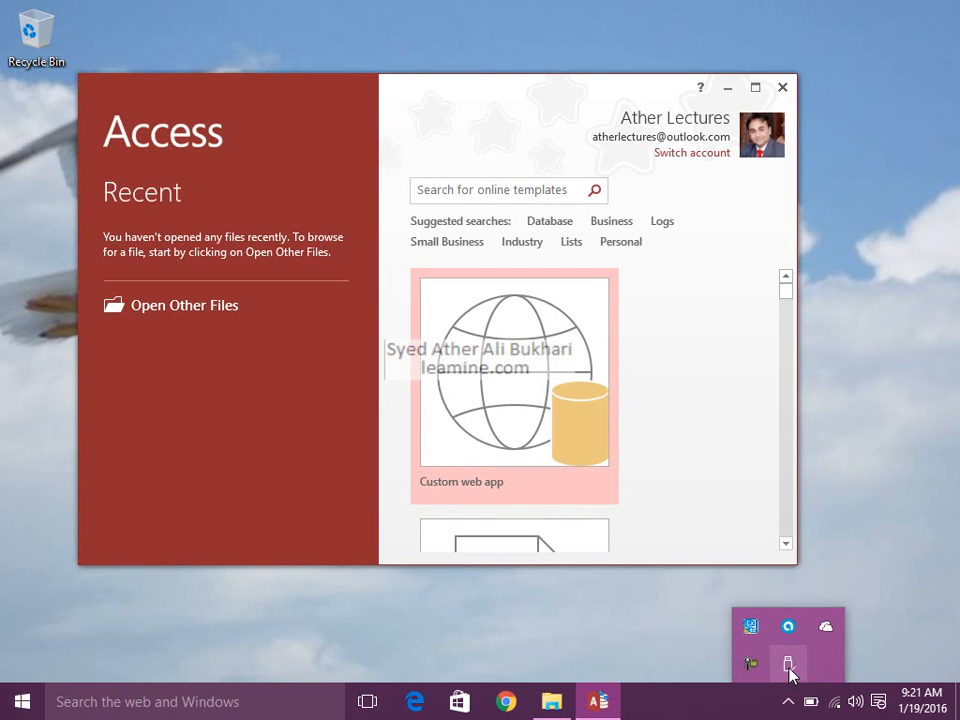
click(789, 666)
click(668, 636)
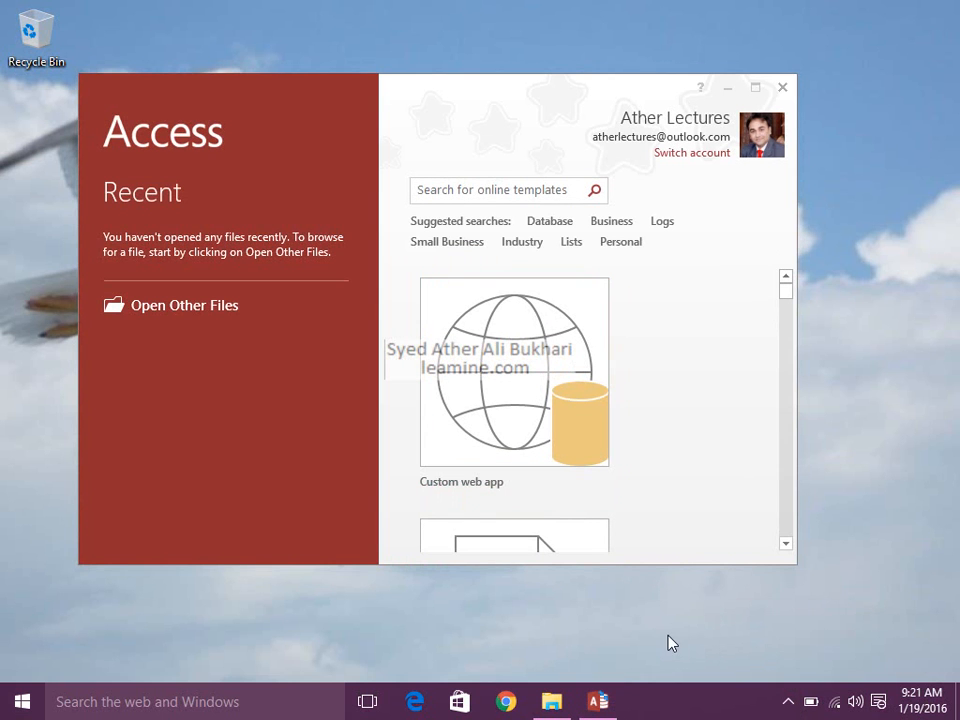
click(788, 702)
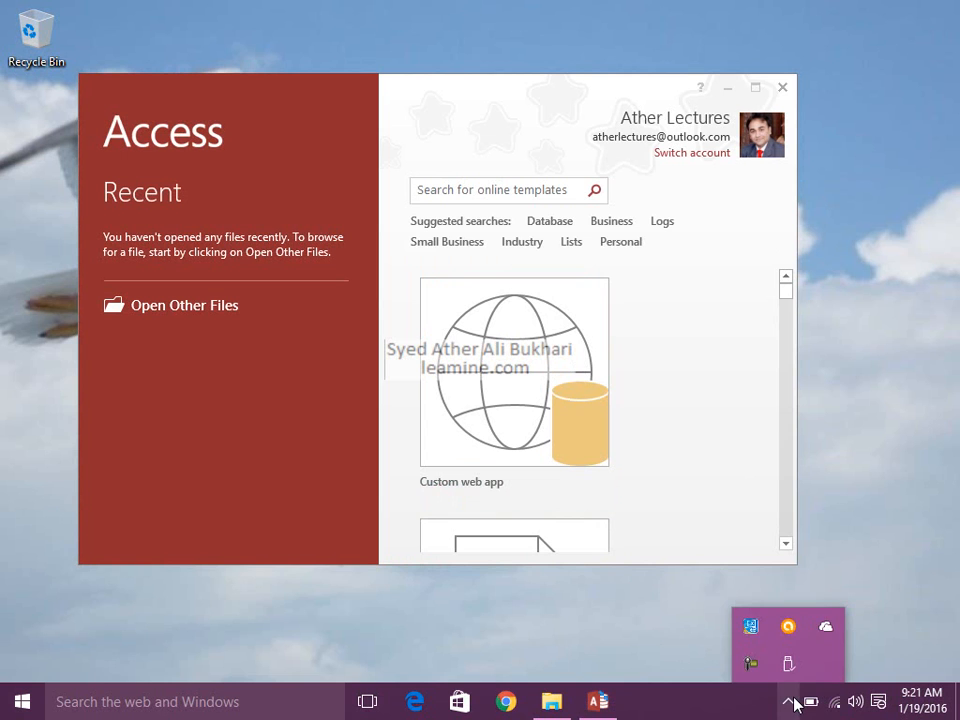
click(713, 665)
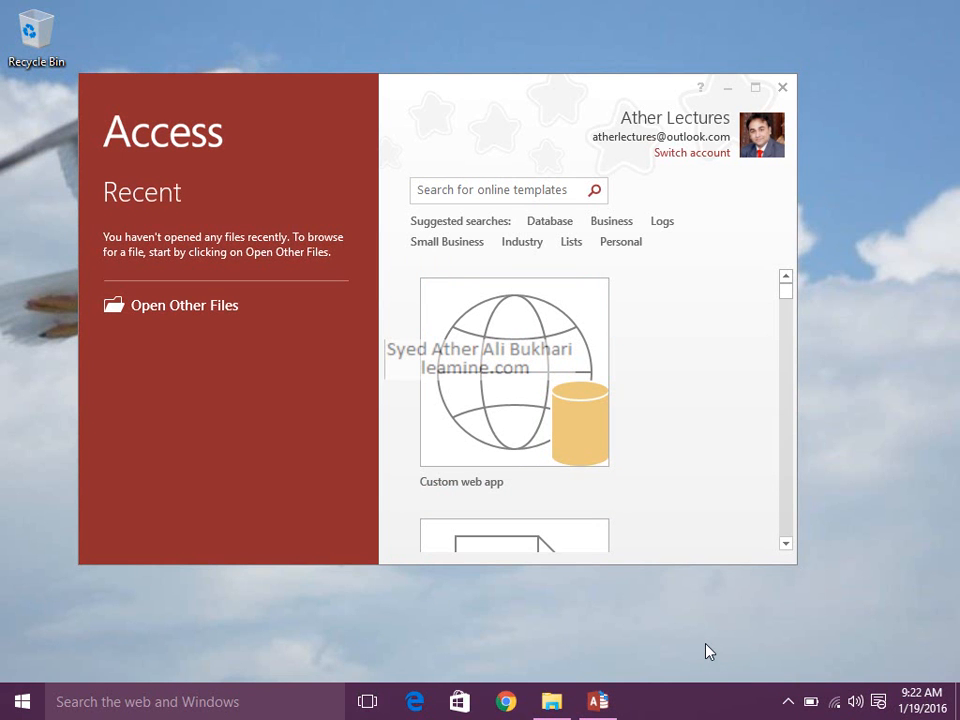
Enlarge the Access start window until two template columns fit and reposition it near the upper-left corner of the desktop.
drag(796, 570, 922, 653)
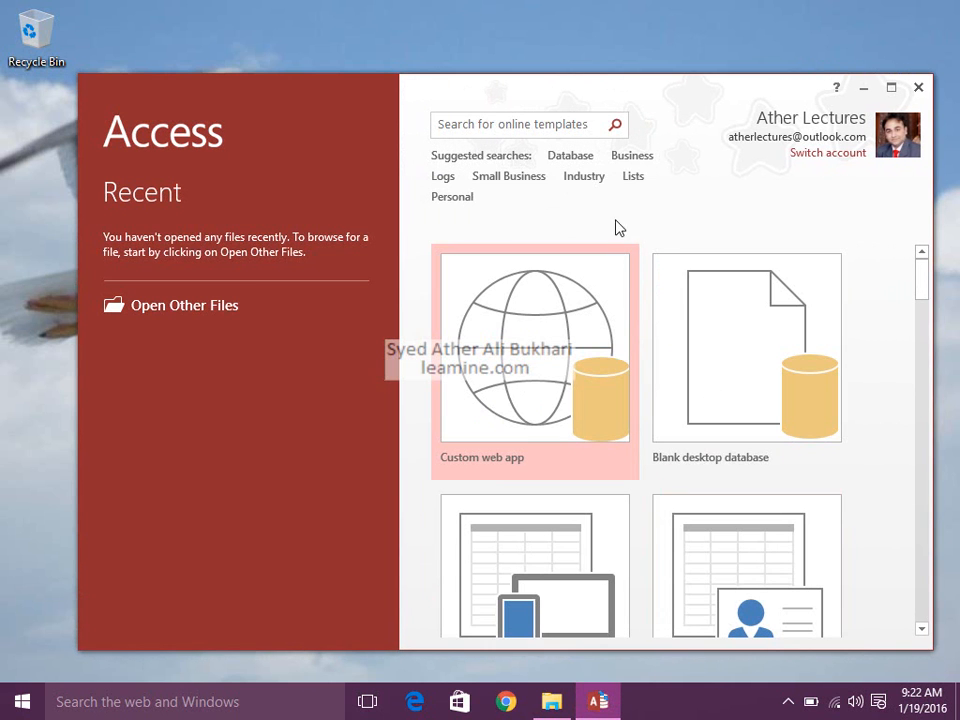
drag(636, 96, 579, 43)
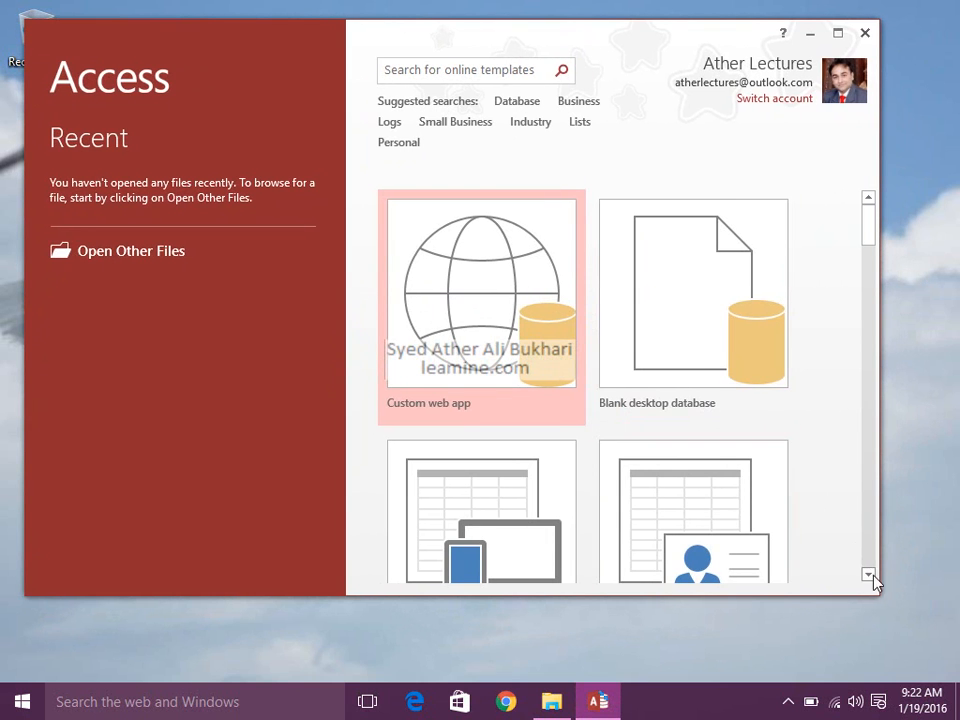
drag(879, 598, 893, 622)
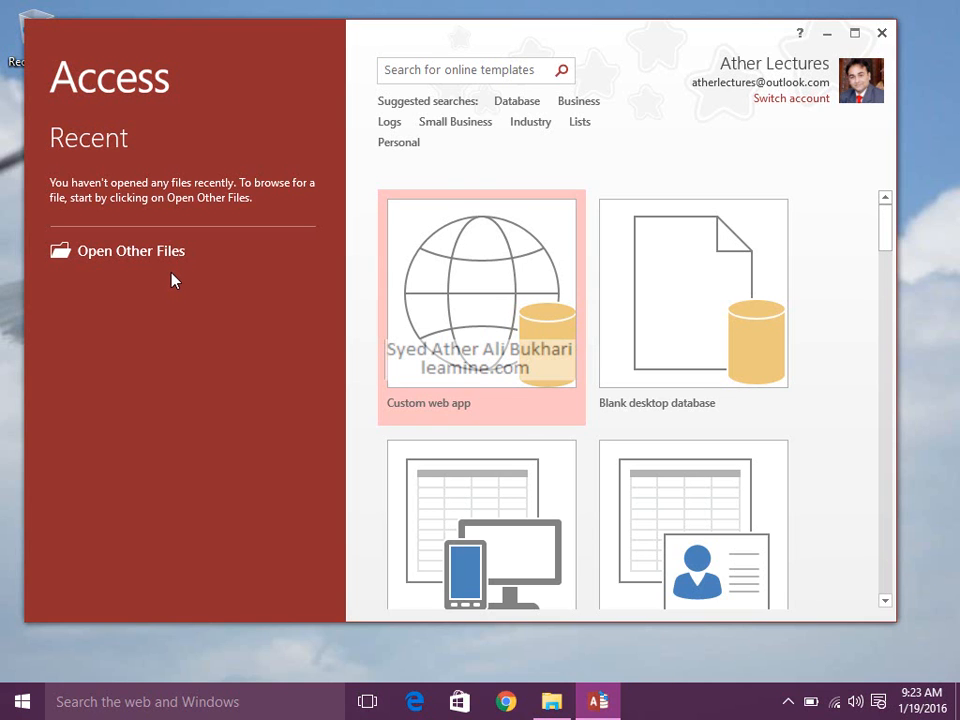
scroll(587, 400, down, 1)
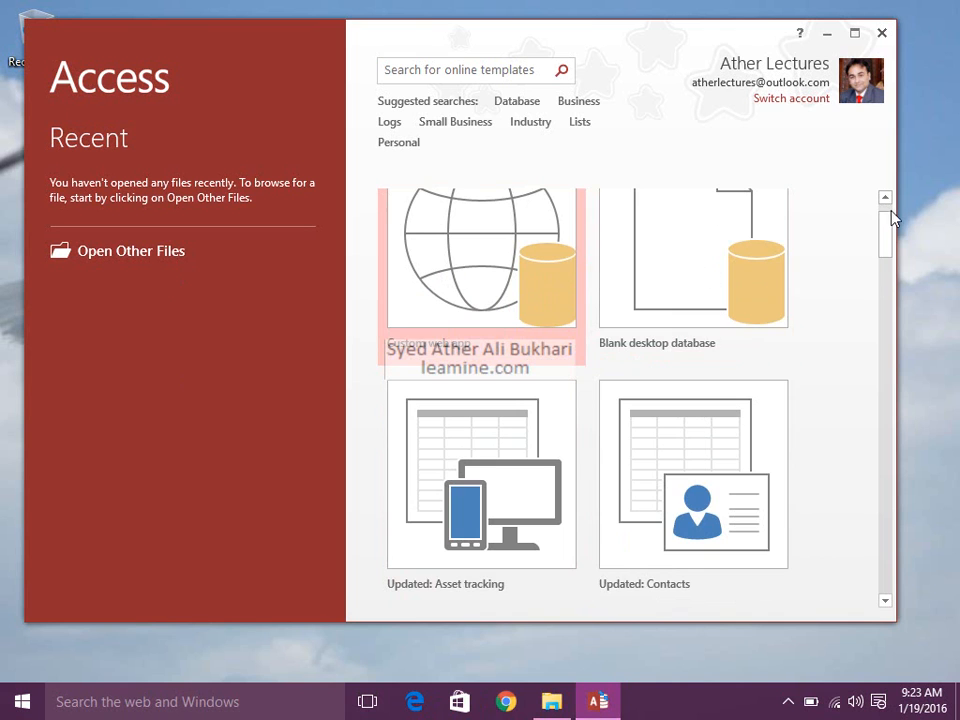
drag(893, 243, 896, 214)
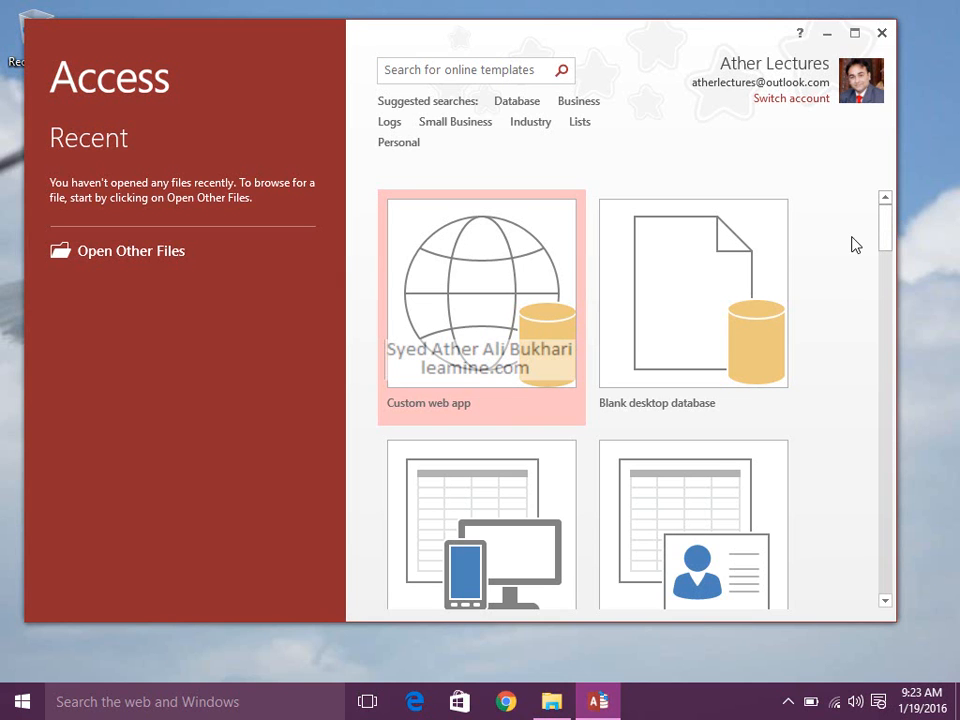
Launch Word 2013, cancelling the Office setup and dismissing the repair message.
click(4, 711)
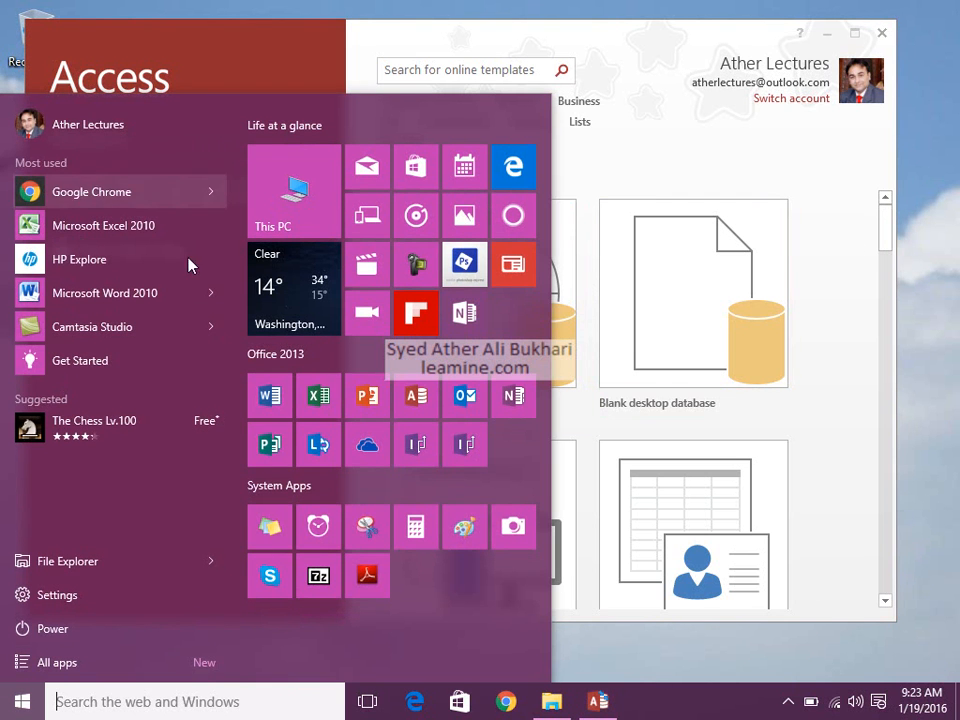
click(288, 398)
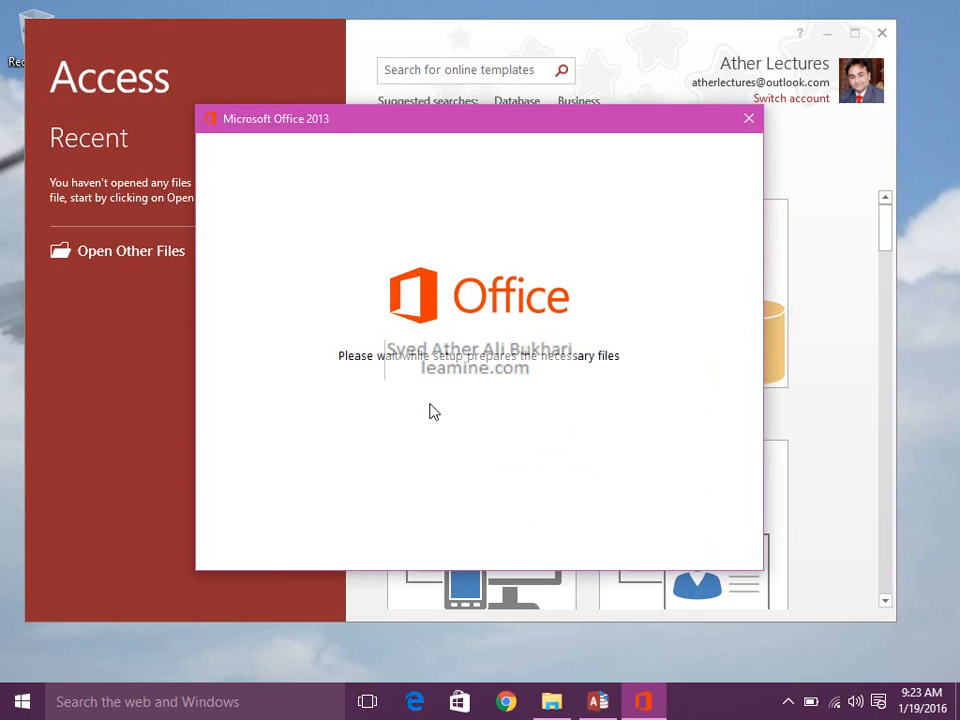
click(742, 127)
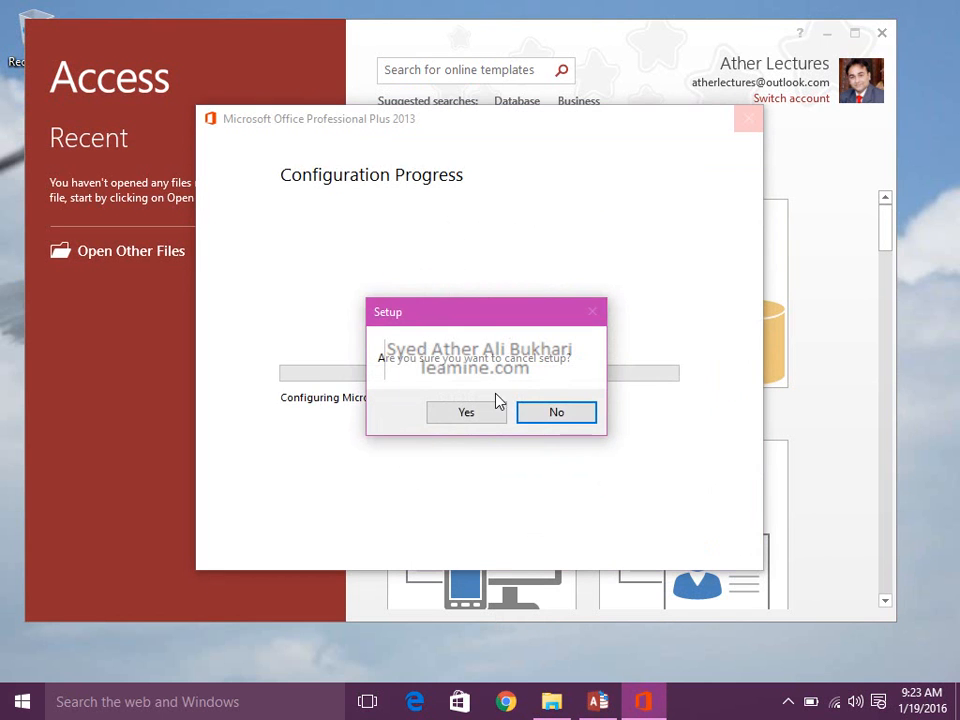
click(487, 410)
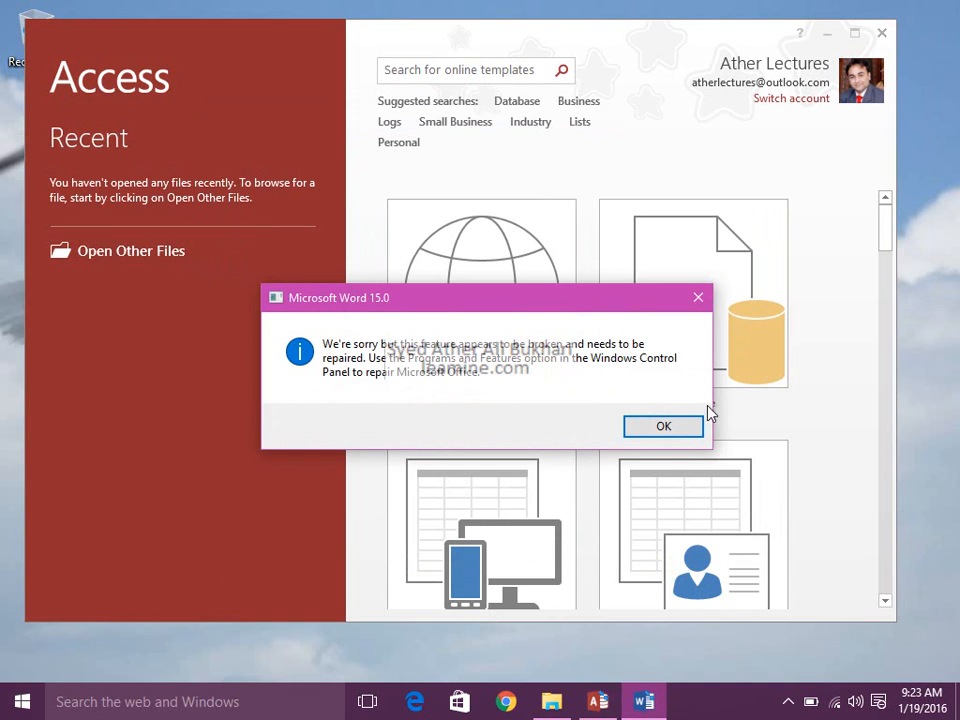
click(686, 427)
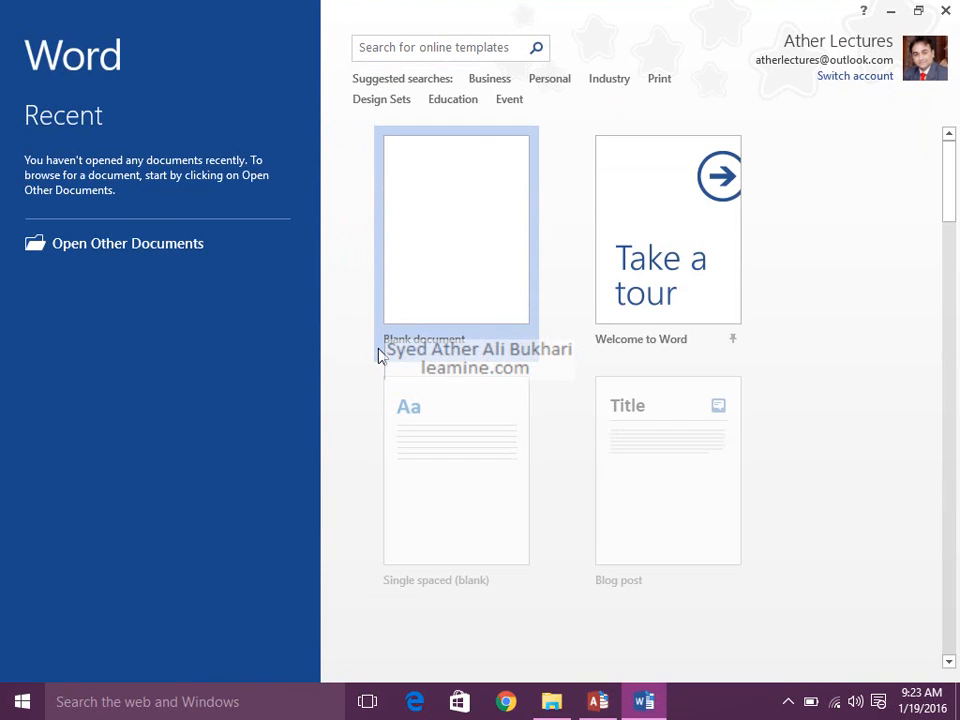
Create a blank Word document and enter the placeholder text "Fadsfasdf fsd".
click(480, 285)
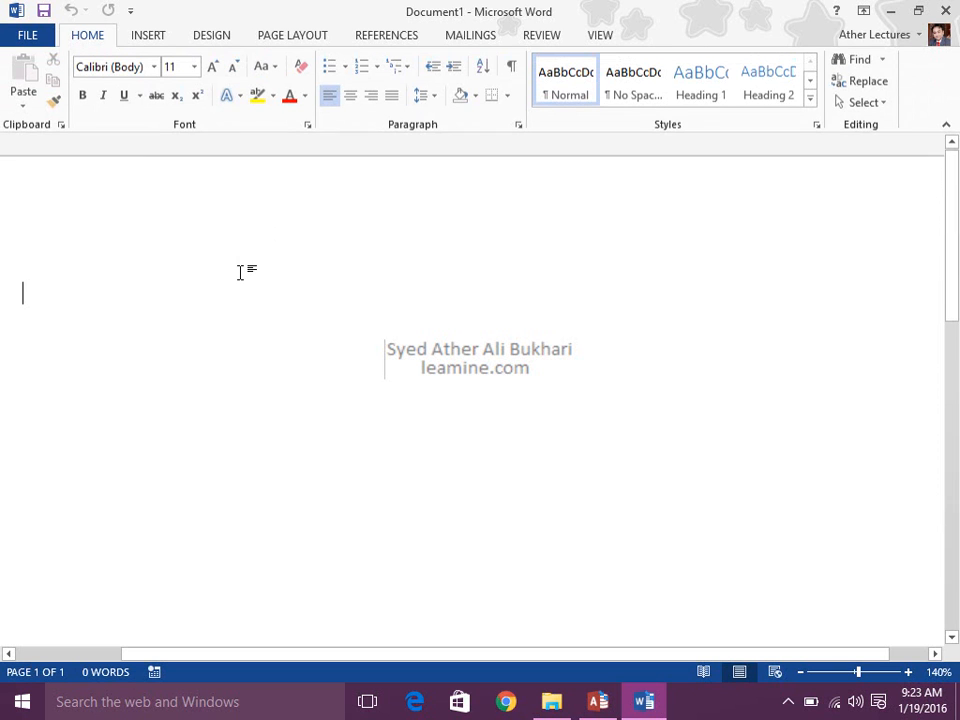
text(fadsfasdf )
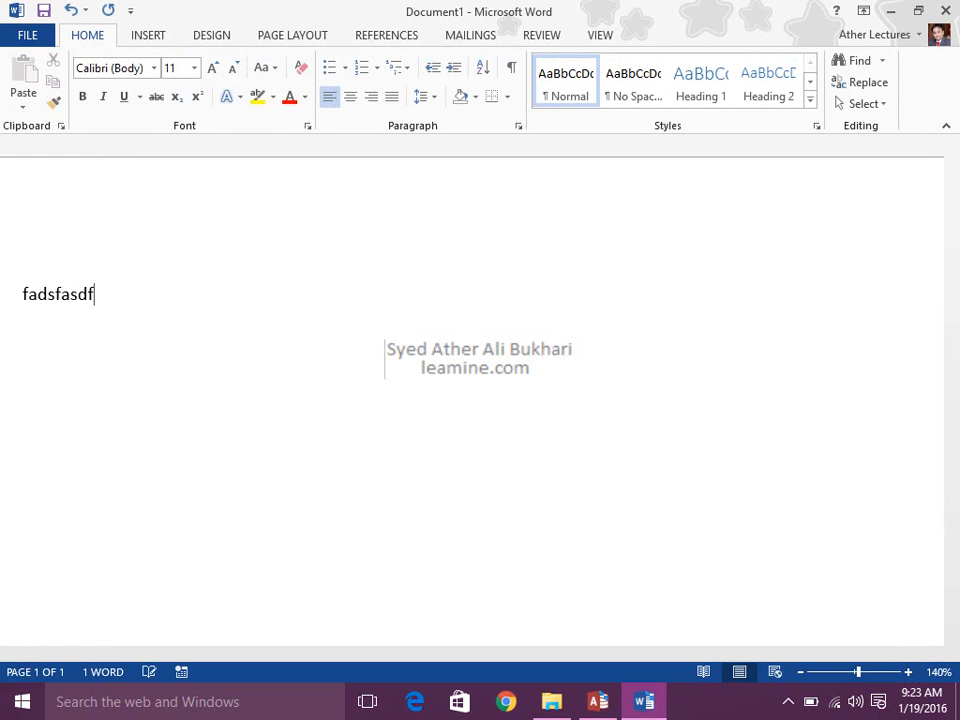
text(fsd)
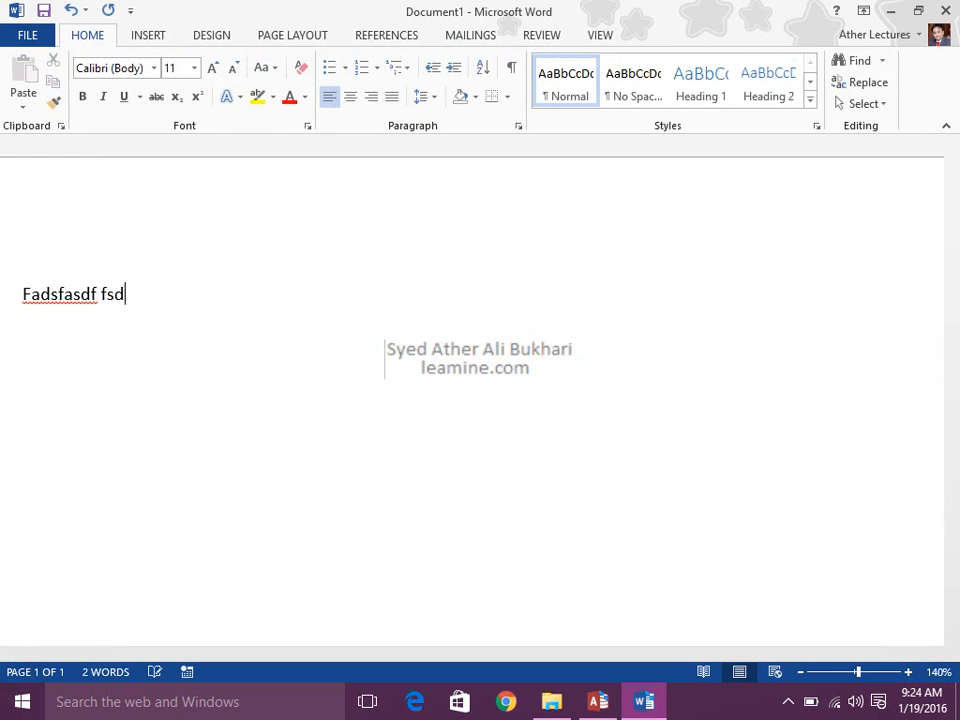
Save the document to the computer's Desktop folder under the name "Access Intro File".
key(ctrl+s)
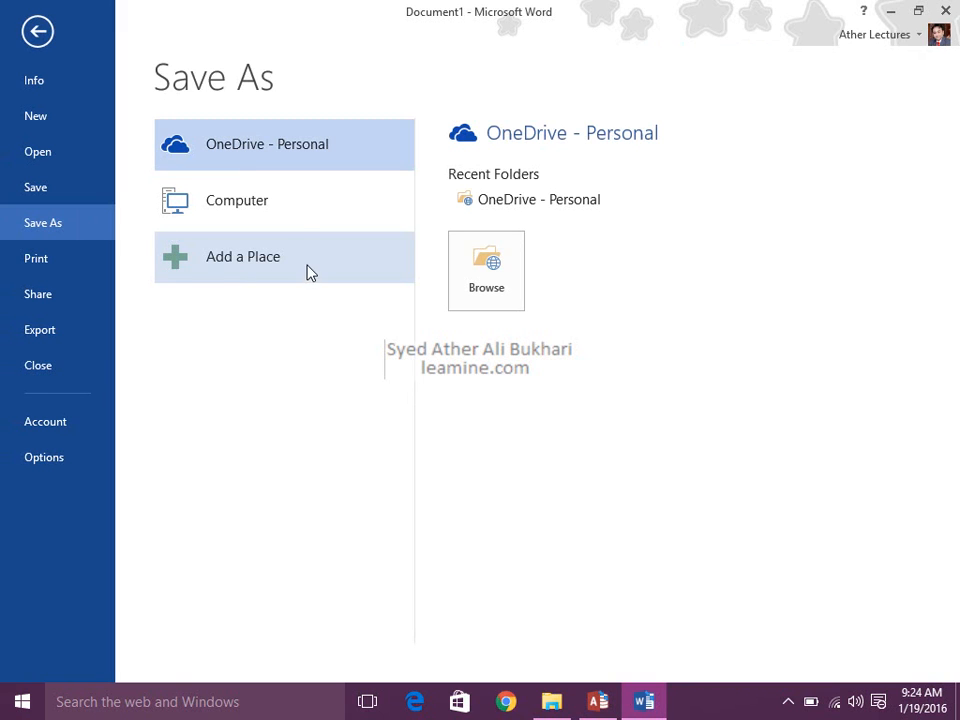
click(298, 228)
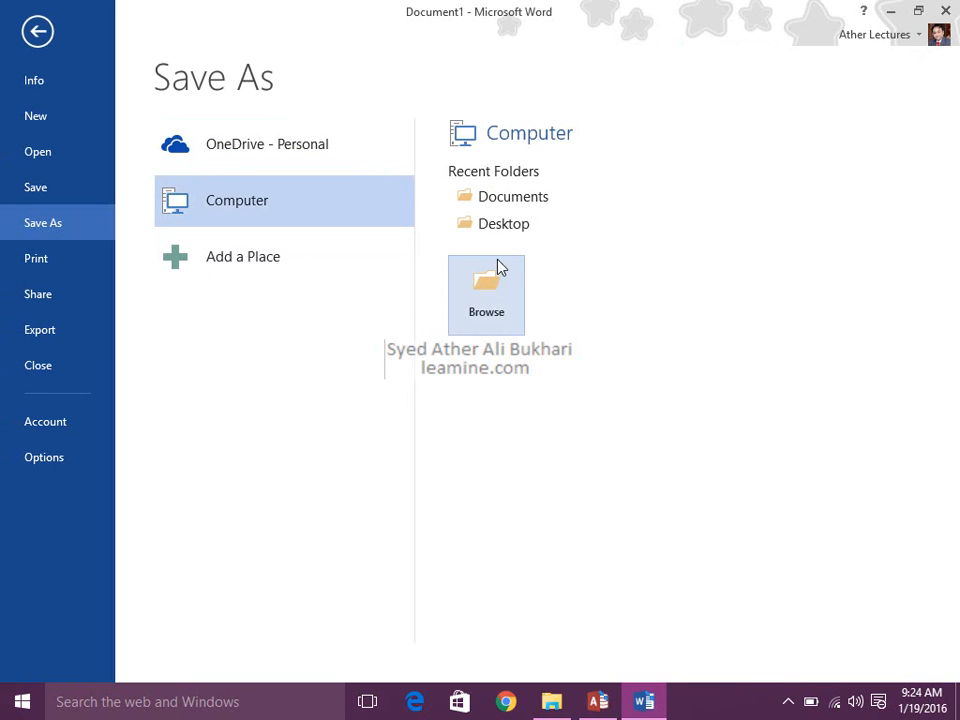
click(505, 236)
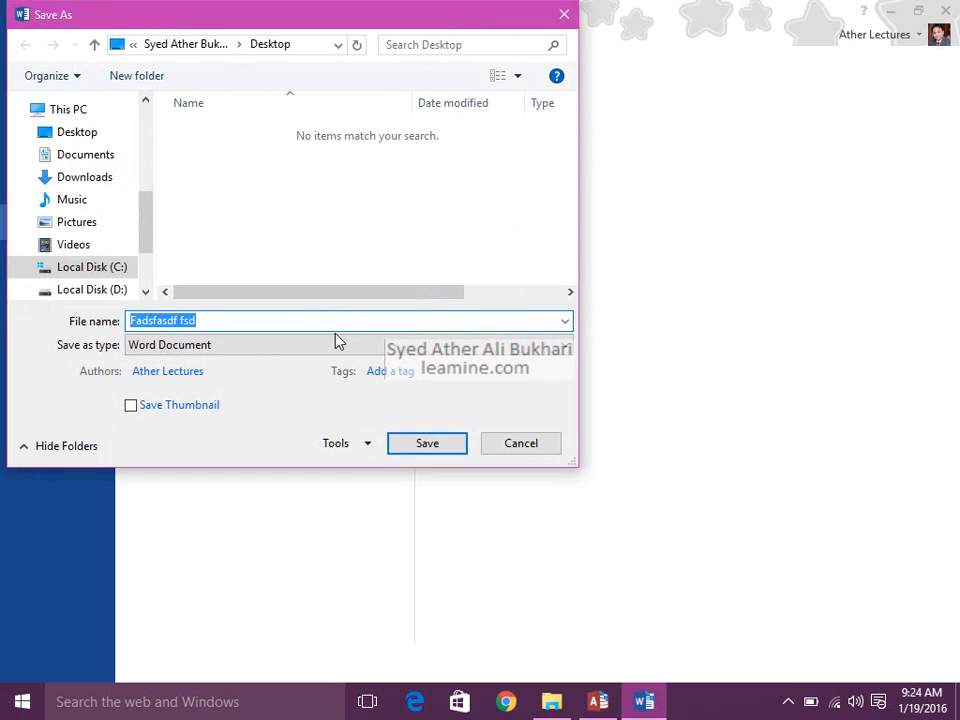
text(Access Into)
key(BackSpace)
text(ro)
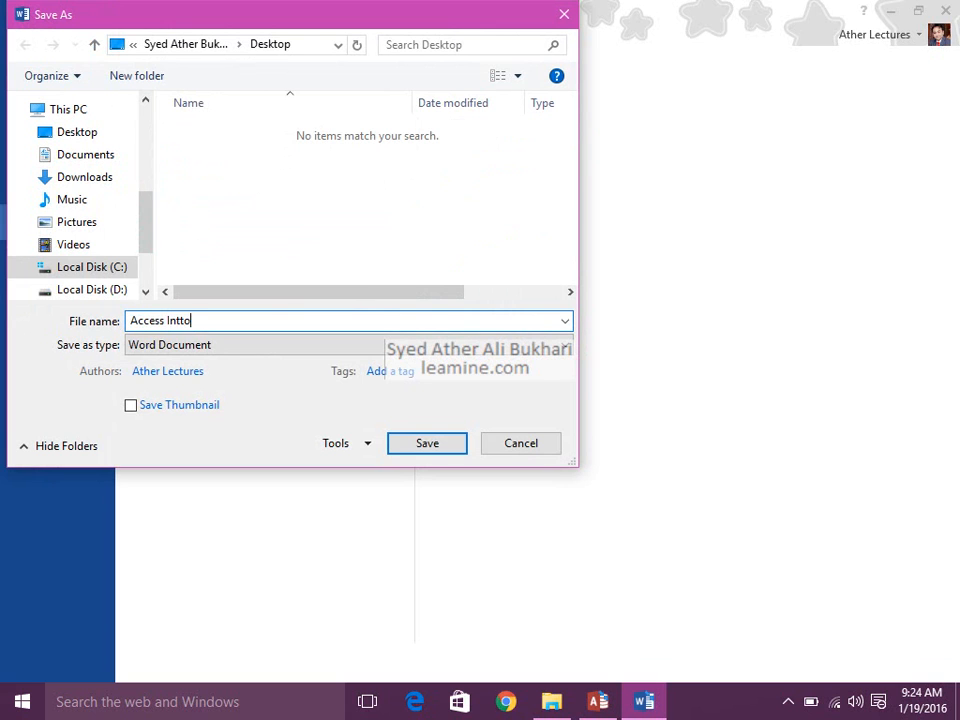
text( File)
key(Return)
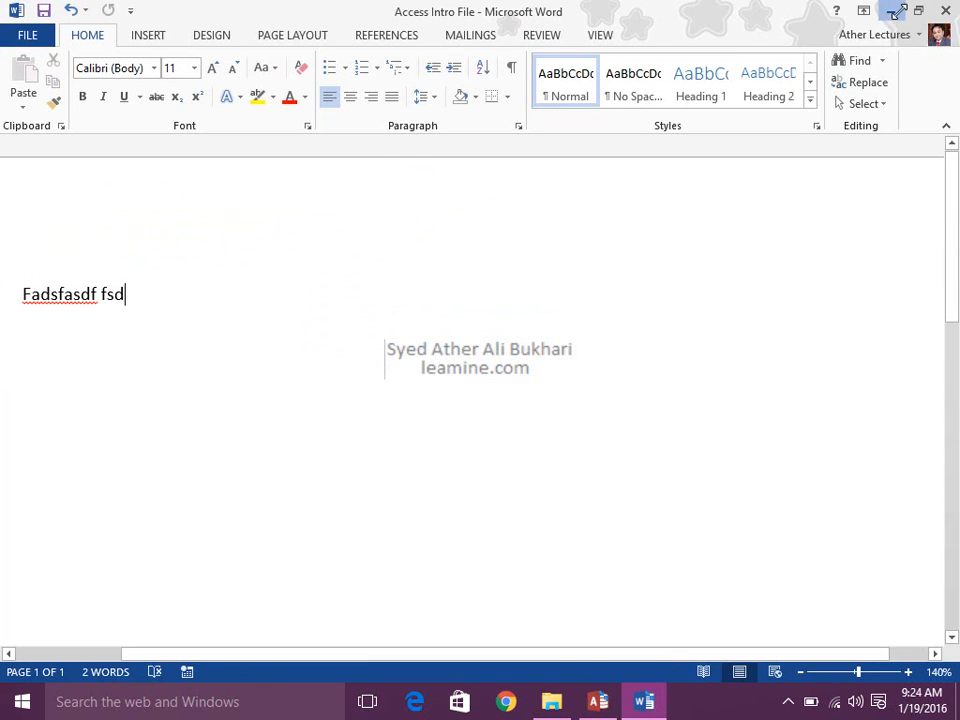
Minimize Word and Access to check the saved file on the desktop, and bring the Word document back.
click(893, 12)
click(828, 34)
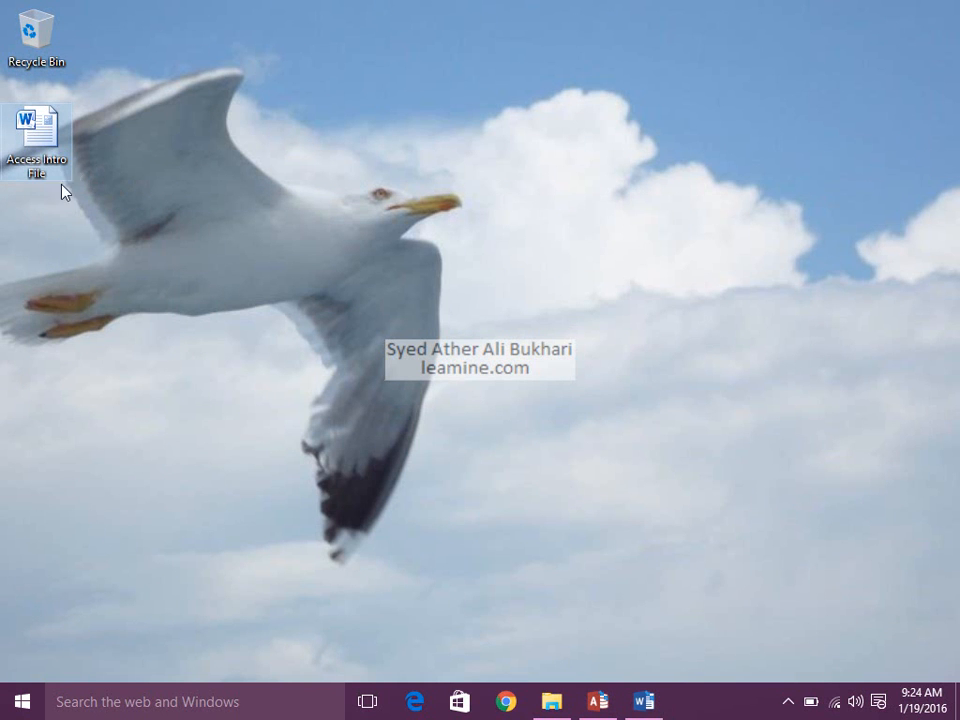
click(594, 707)
click(634, 706)
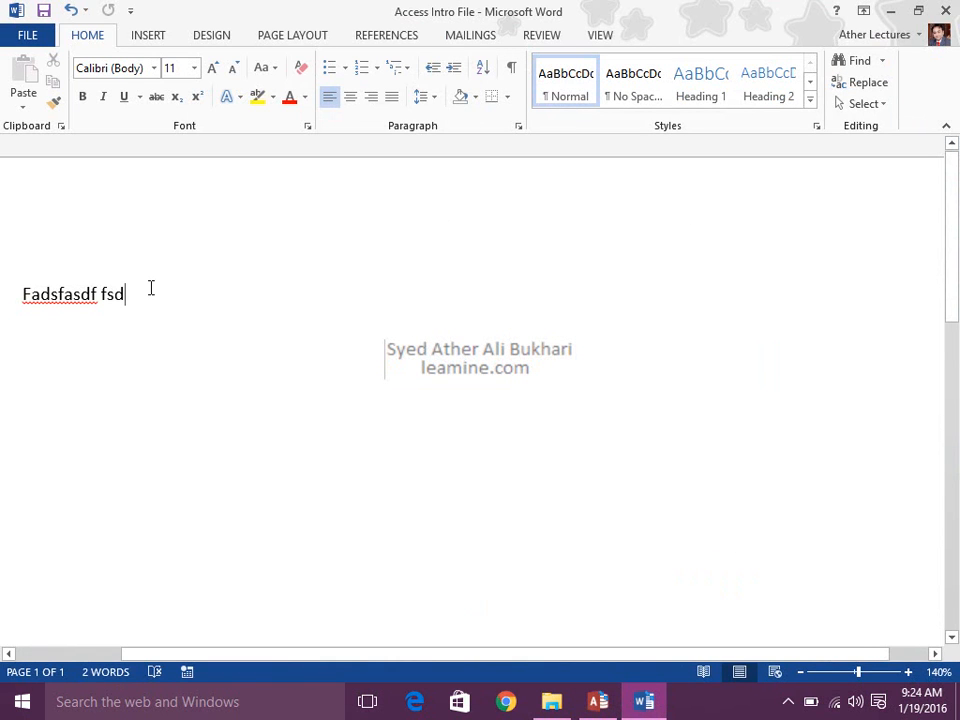
Show the rulers in the Word document.
key(alt+v)
key(r)
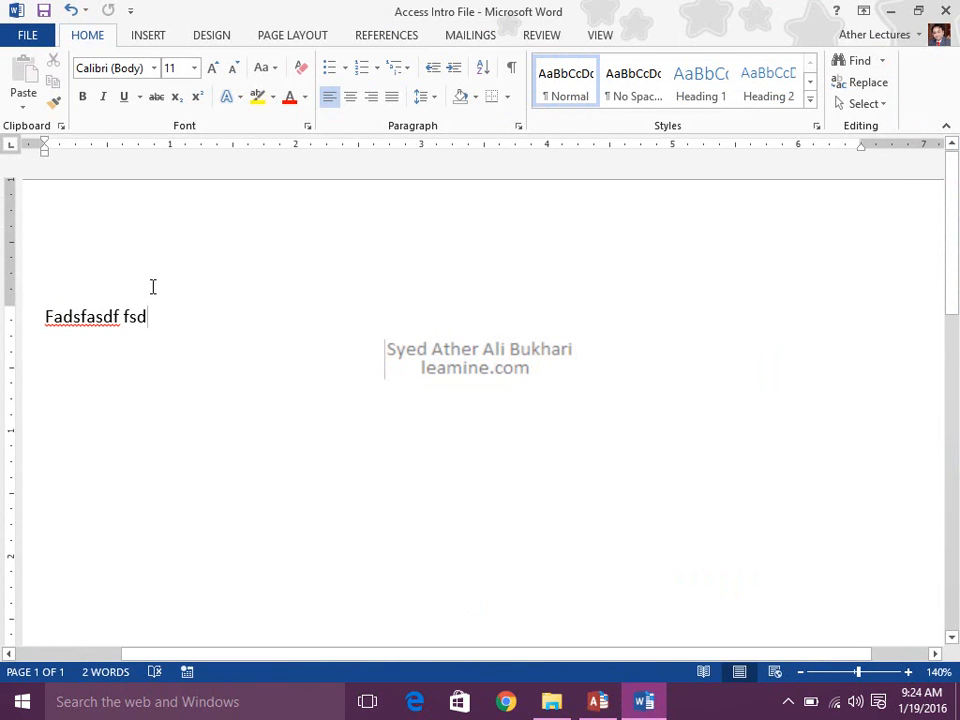
Glance at the Access start window, return to the Word document and delete all the placeholder text.
click(612, 706)
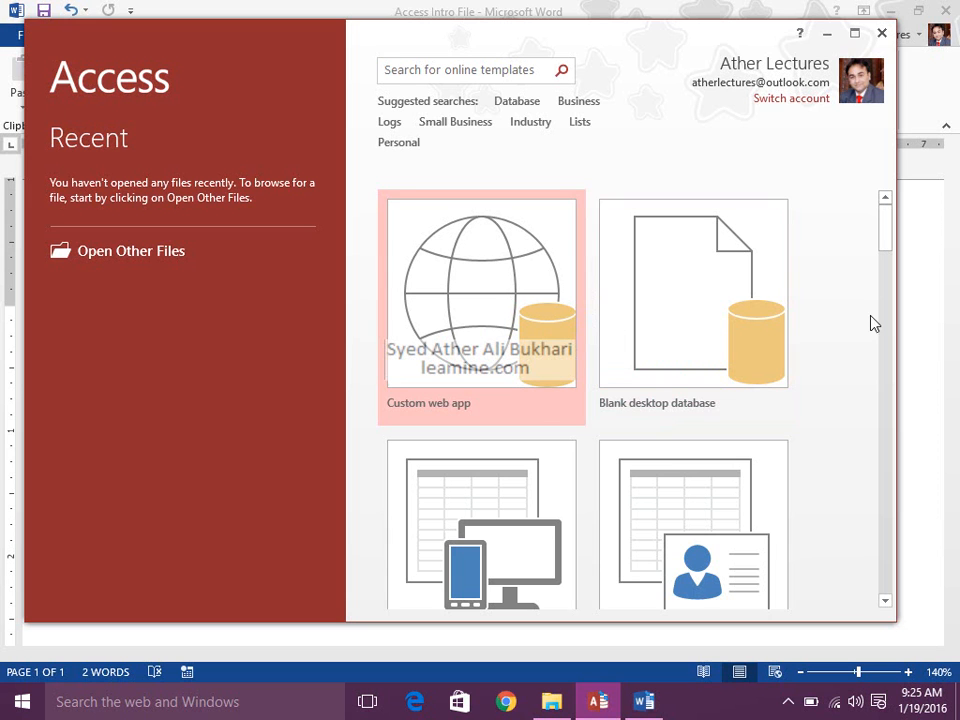
click(940, 321)
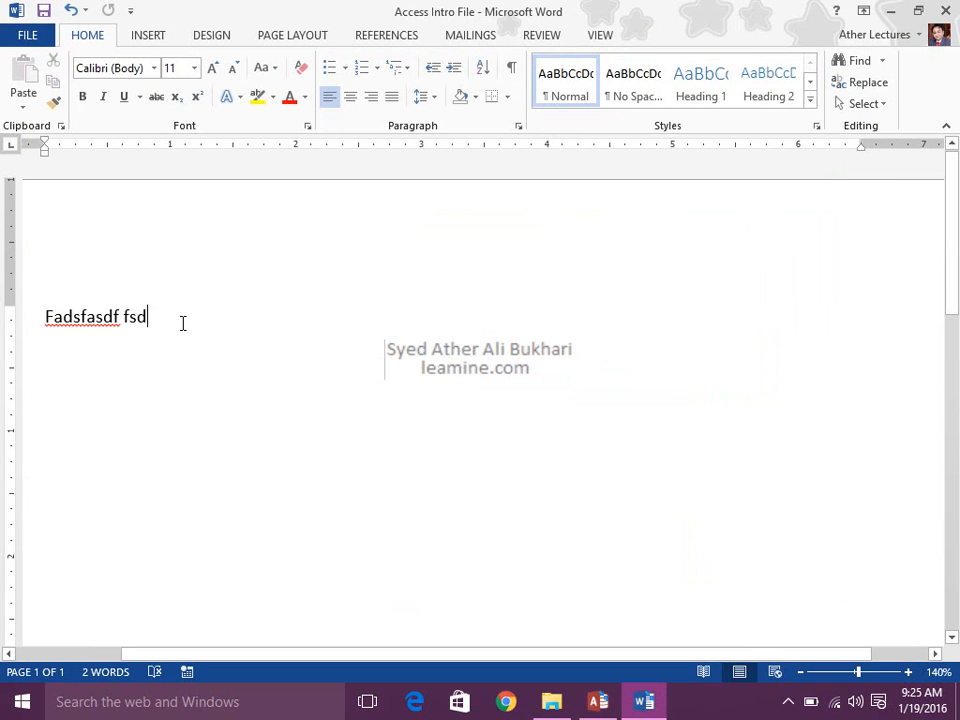
drag(178, 326, 2, 318)
key(Delete)
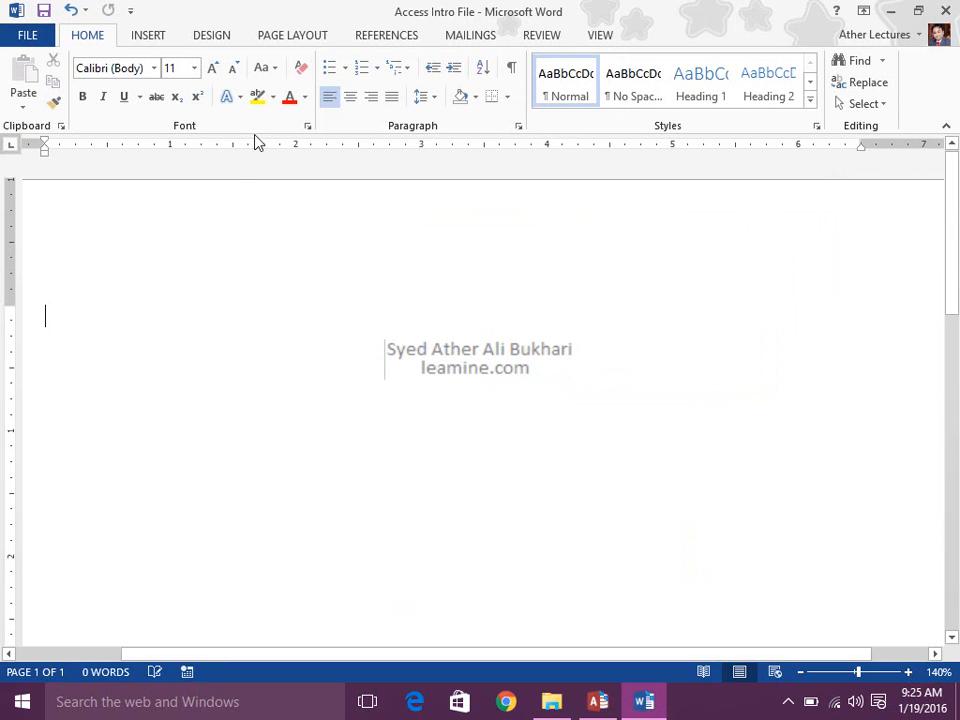
Draw a rectangle about 3.25" wide and 4.55" high in the middle of the page.
click(150, 38)
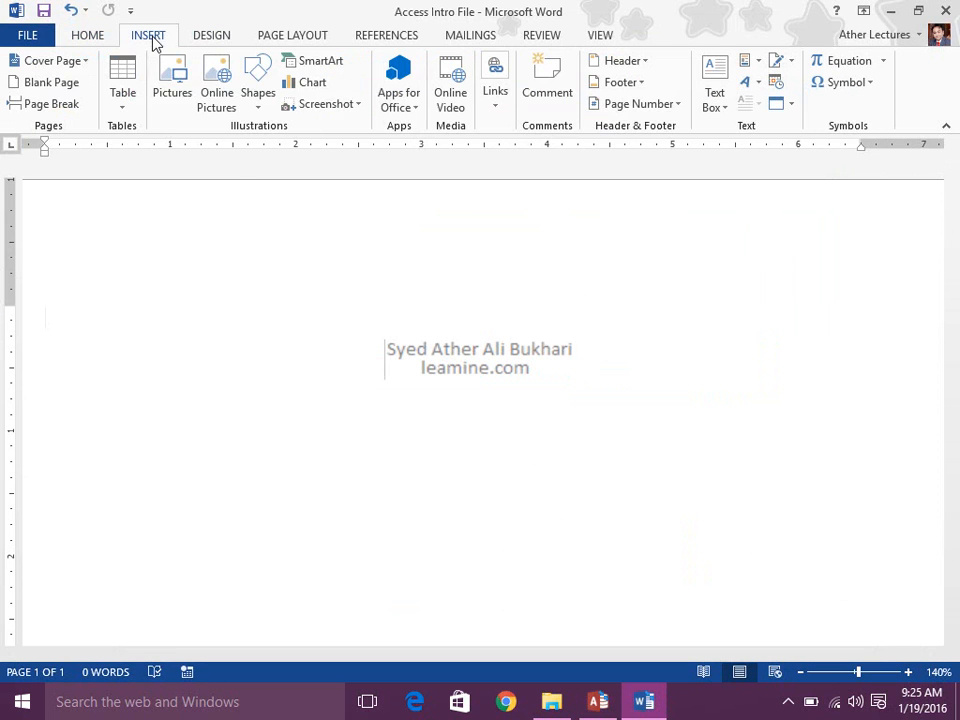
click(258, 97)
click(302, 206)
mouse_move(294, 251)
mouse_down()
mouse_move(606, 557)
mouse_move(632, 609)
mouse_move(666, 613)
mouse_move(696, 568)
mouse_move(751, 524)
mouse_move(703, 568)
mouse_up()
scroll(10, 236, up, 1)
Apply the flat gold preset from the third row of shape styles to the rectangle and move it slightly up and left.
click(249, 100)
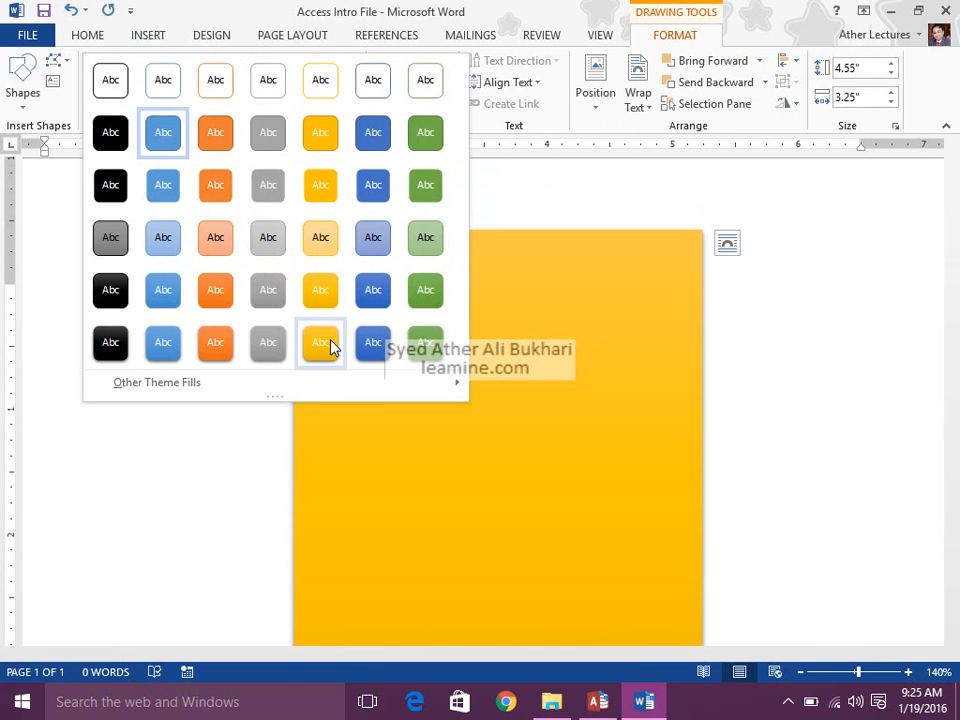
click(321, 186)
drag(663, 461, 596, 445)
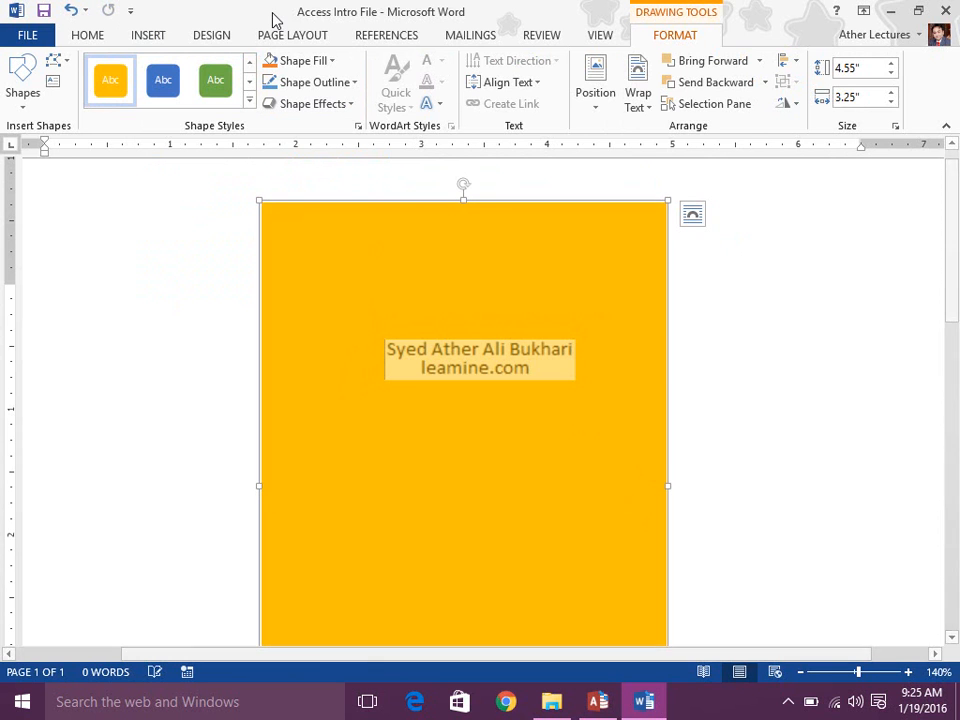
Draw an ellipse about 3.25" wide and 3.08" high over the upper part of the gold rectangle, spanning its full width.
click(147, 38)
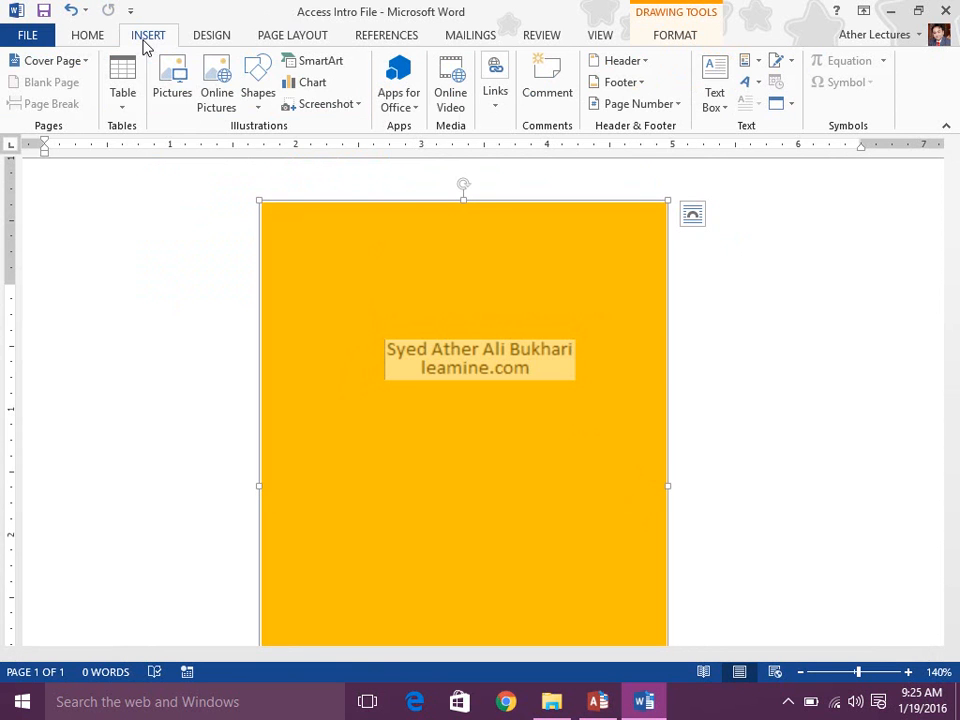
click(257, 88)
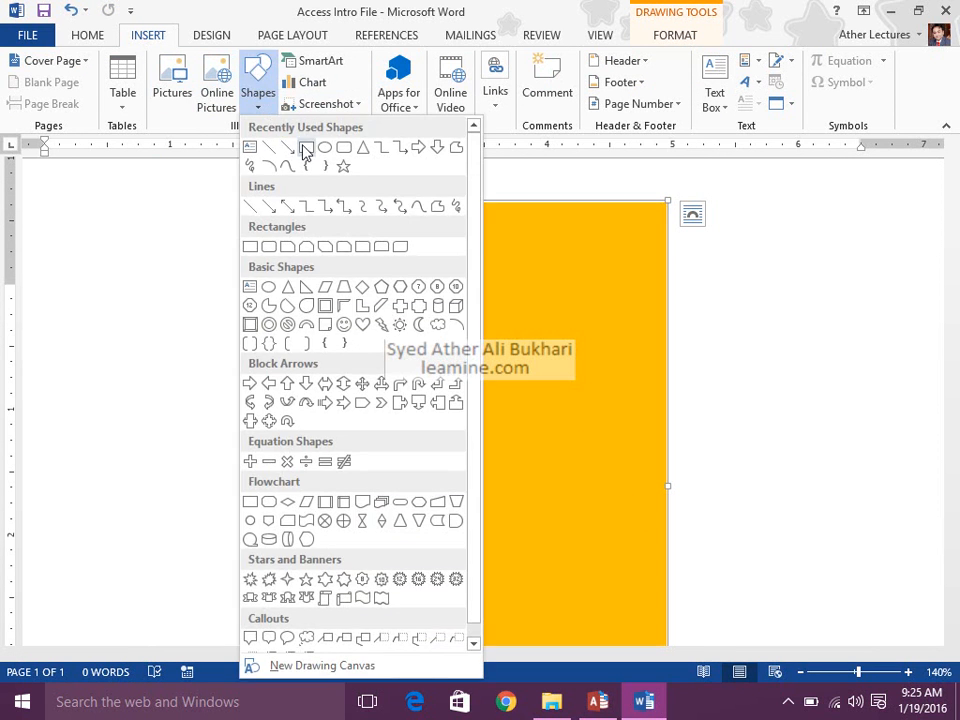
click(316, 147)
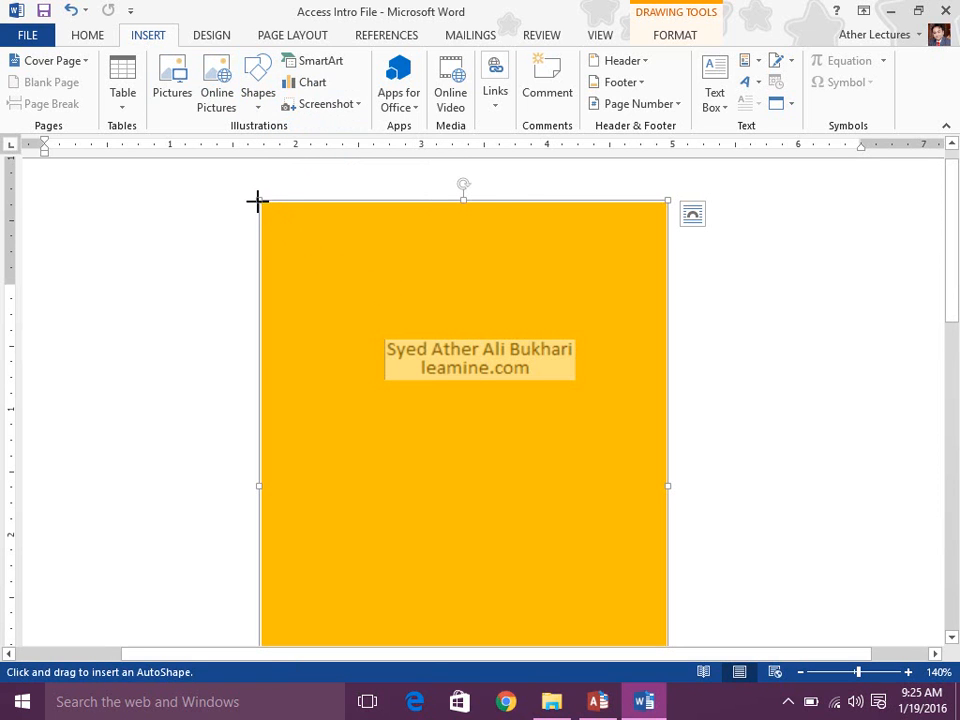
mouse_move(258, 200)
mouse_down()
mouse_move(549, 448)
mouse_move(660, 565)
mouse_move(666, 586)
mouse_up()
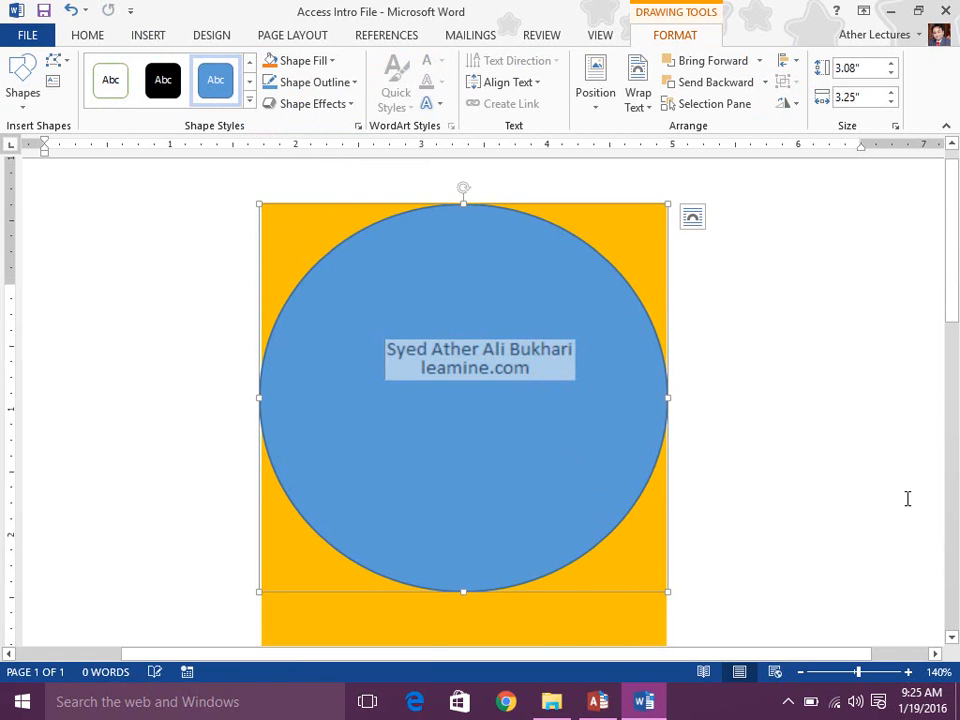
scroll(880, 490, down, 2)
scroll(880, 490, up, 1)
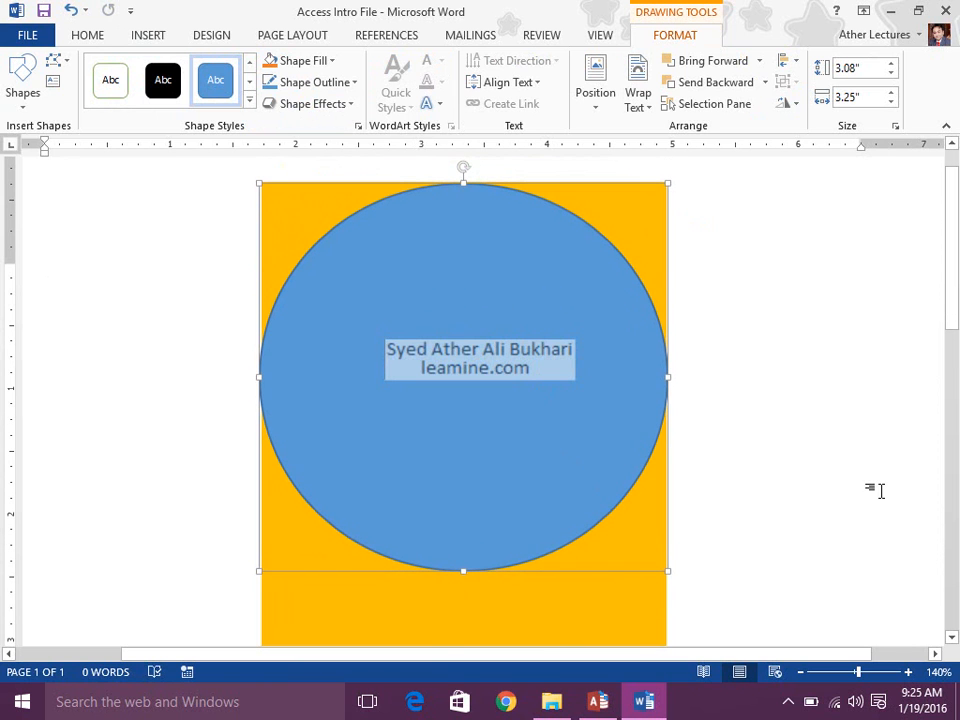
click(831, 527)
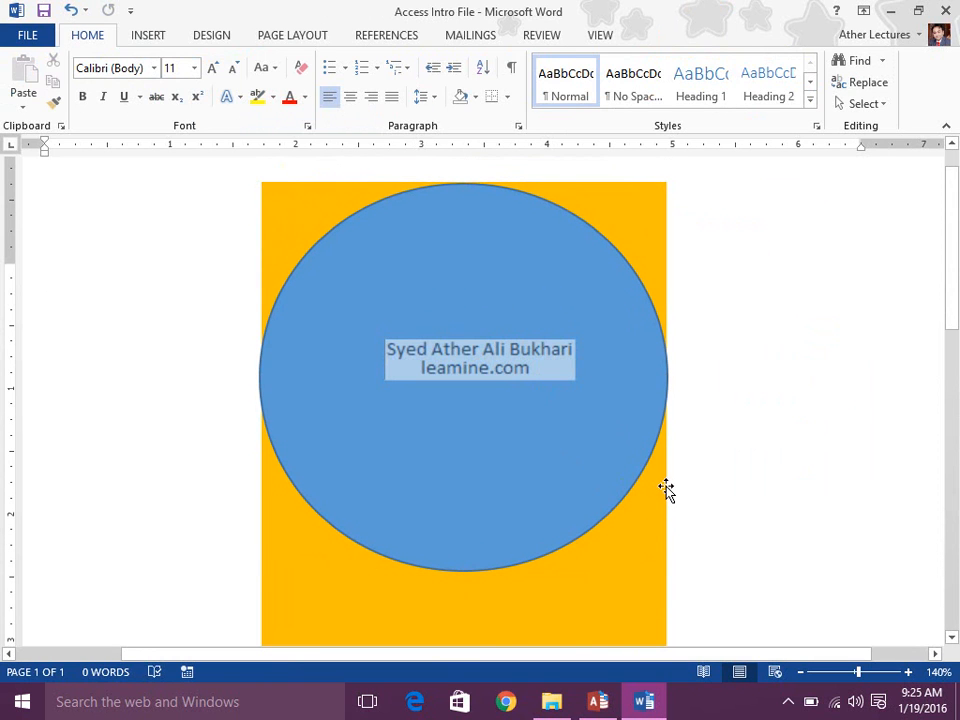
Duplicate the blue ellipse, shrink the copy to about 0.78" by 0.74" at its centre and apply the black shape style.
click(450, 389)
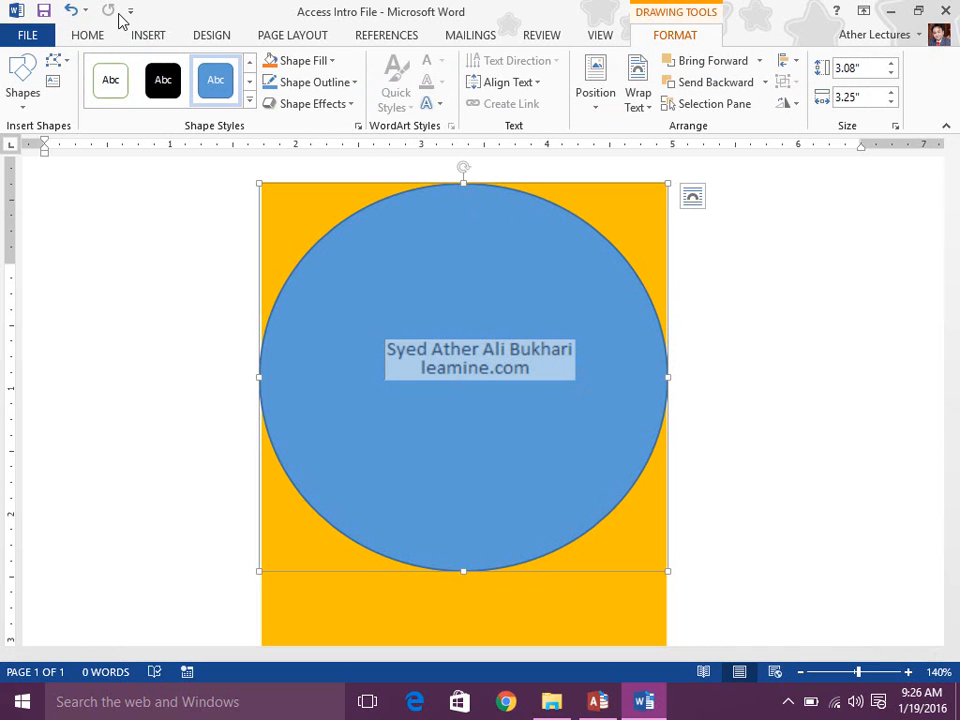
drag(425, 358, 409, 336)
drag(667, 181, 512, 345)
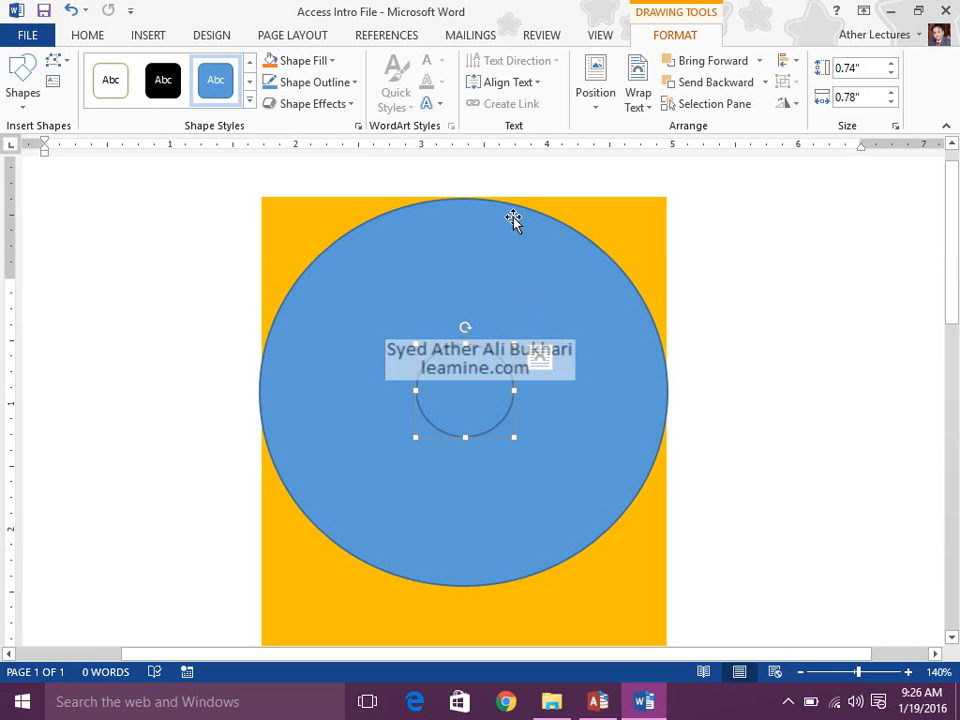
click(160, 84)
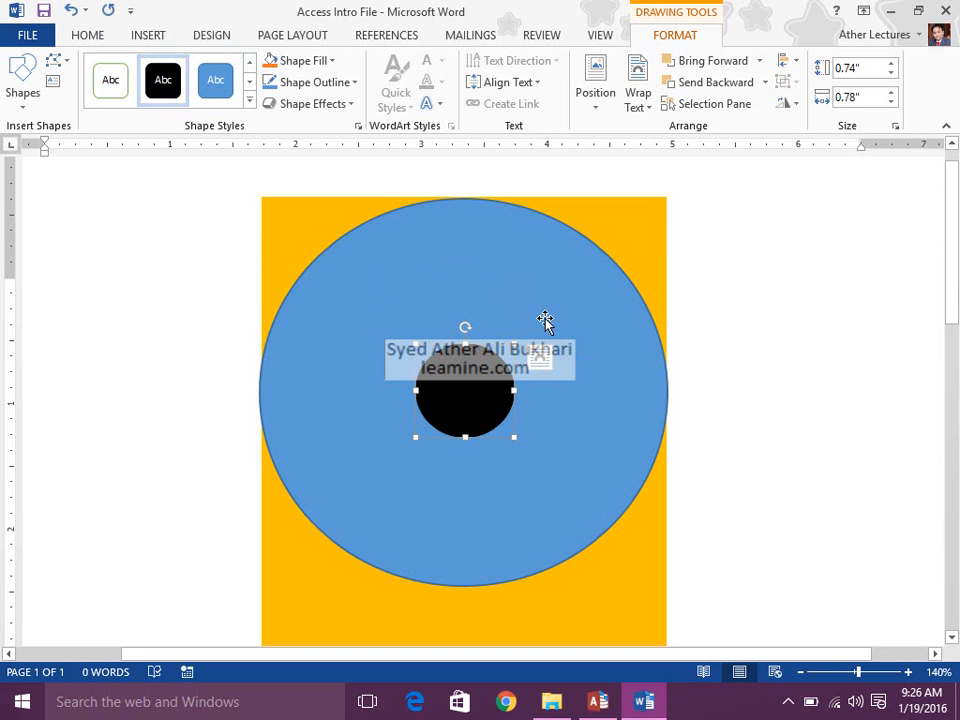
click(755, 313)
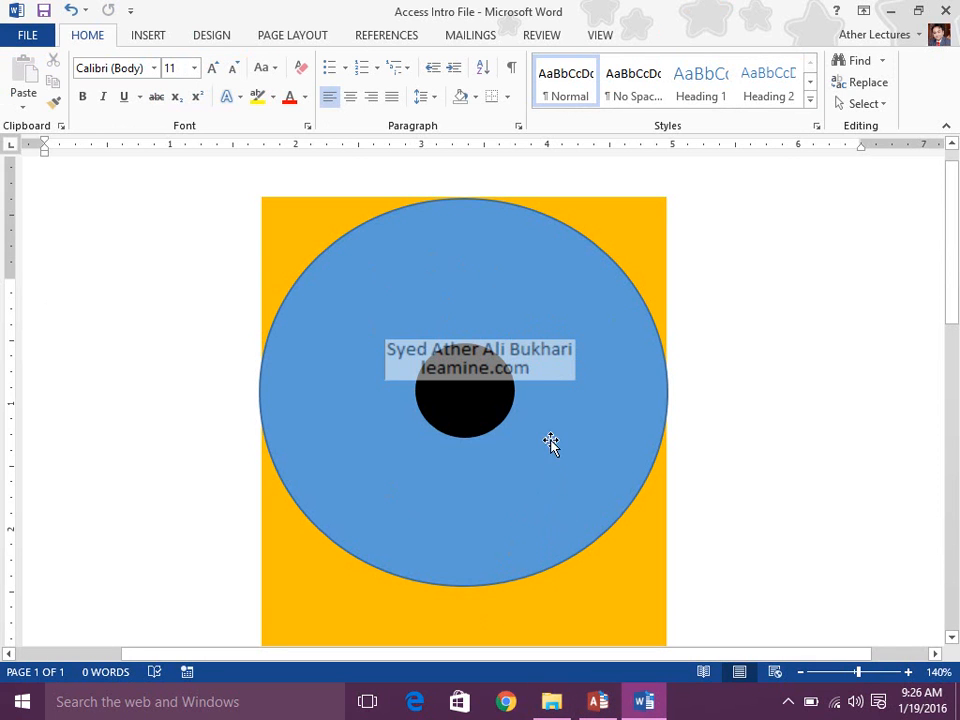
Draw a line between the black circle and the large circle's lower-left edge, and set its weight to 6 pt.
click(147, 37)
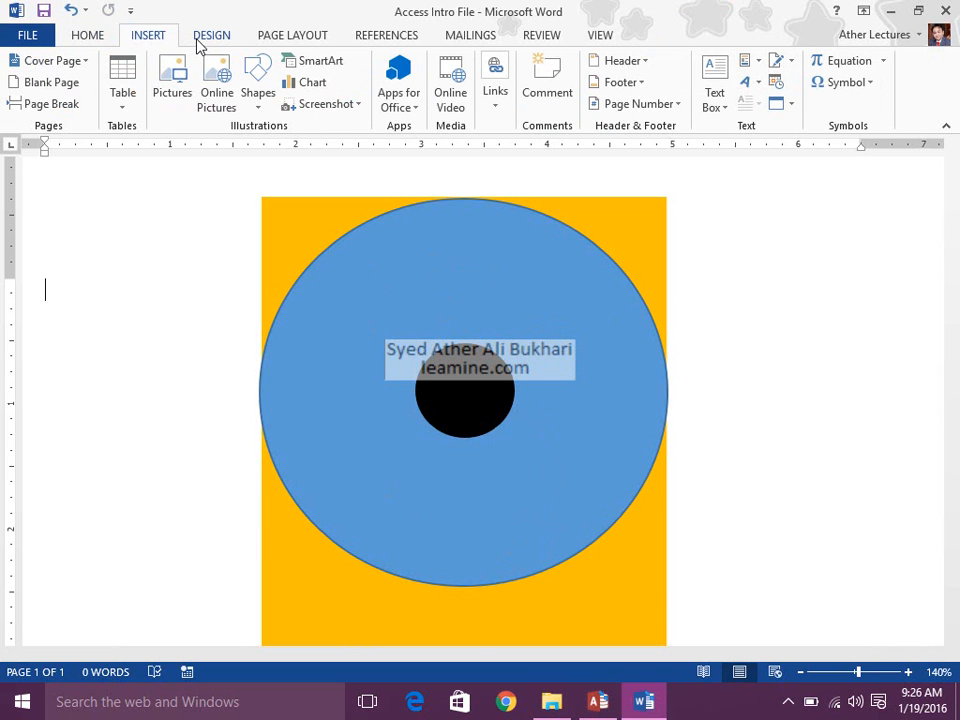
click(257, 92)
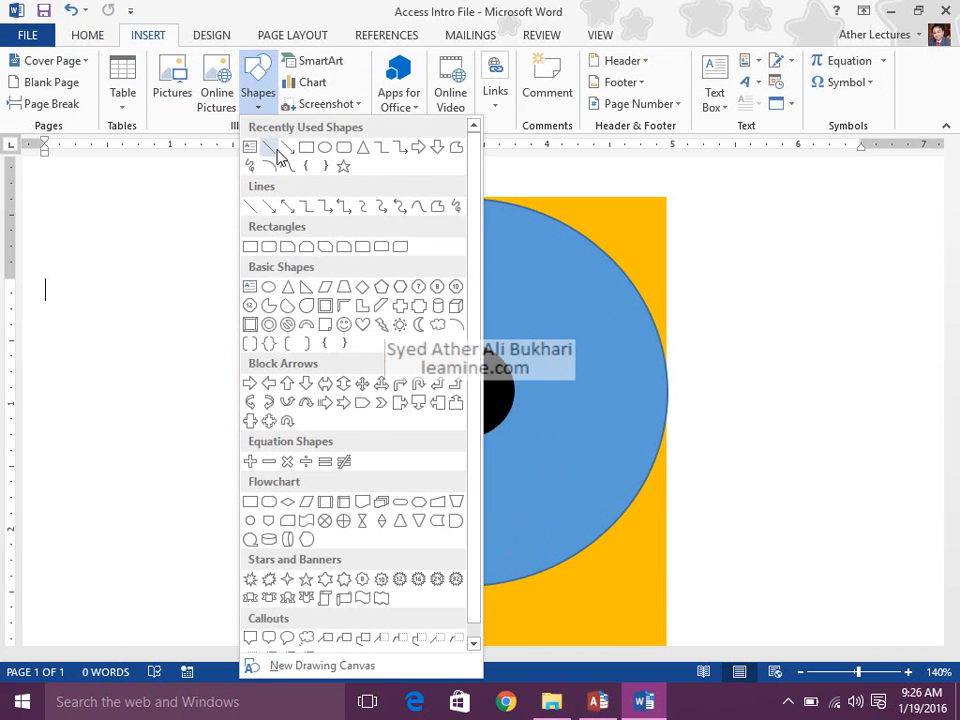
click(274, 150)
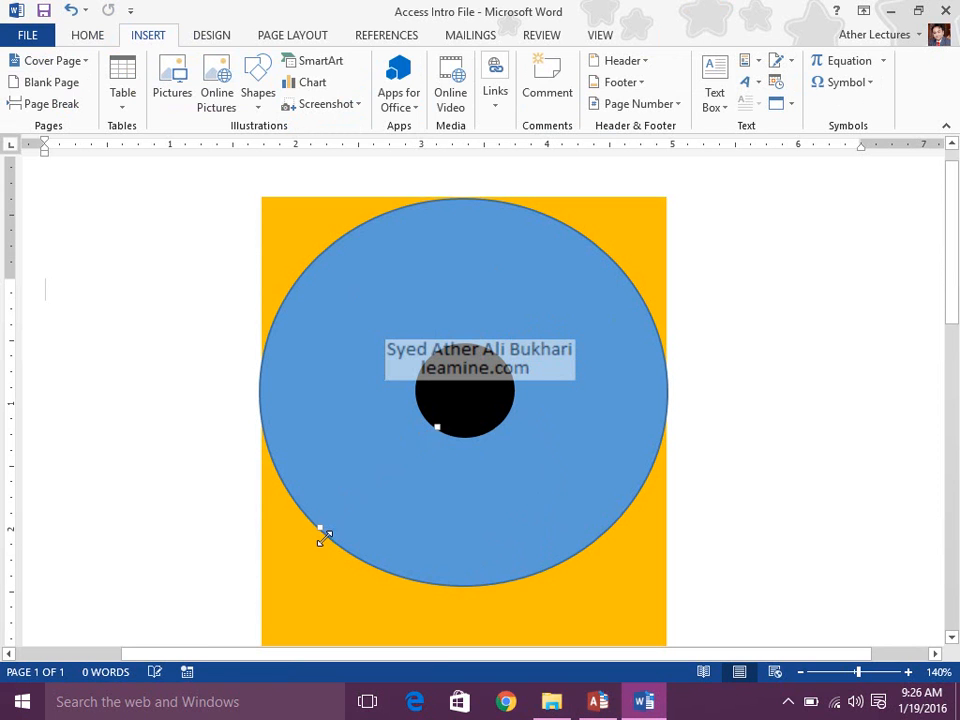
drag(319, 527, 437, 427)
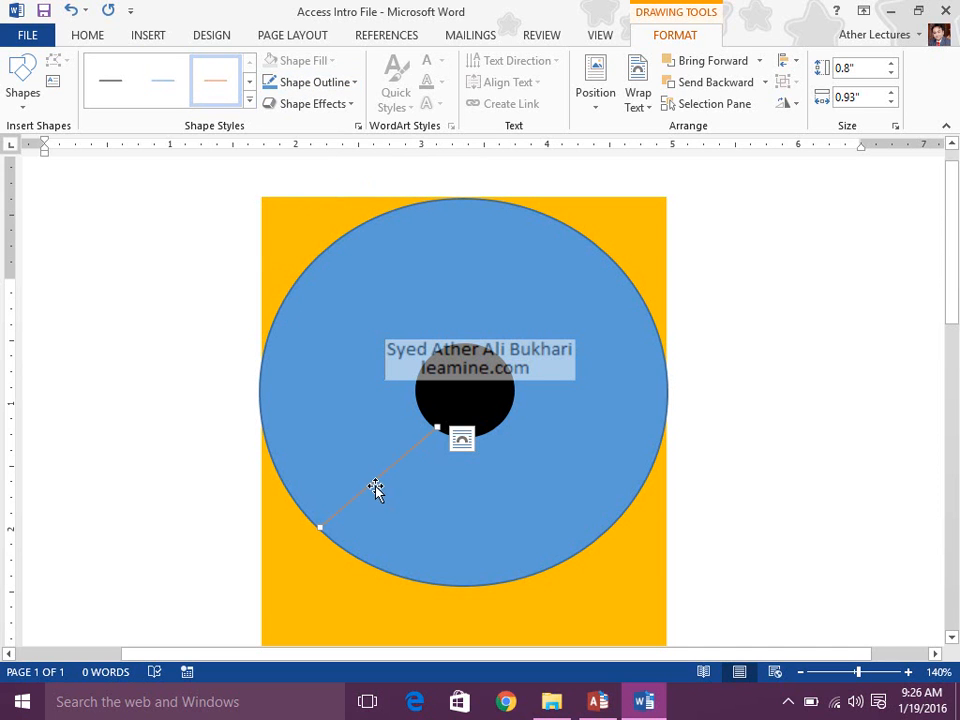
click(352, 84)
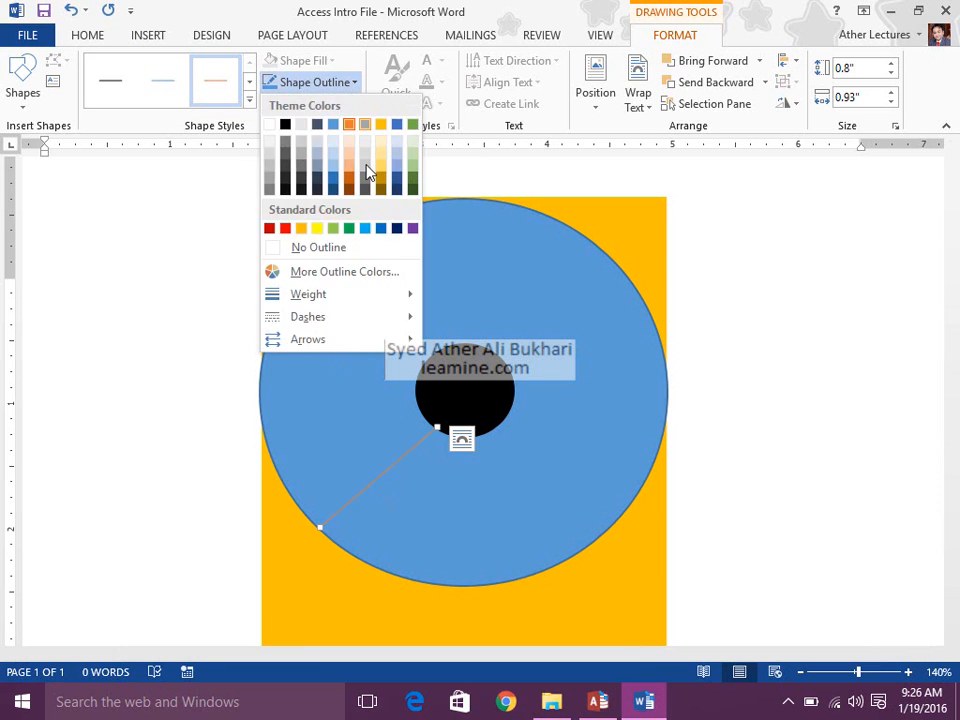
mouse_move(371, 294)
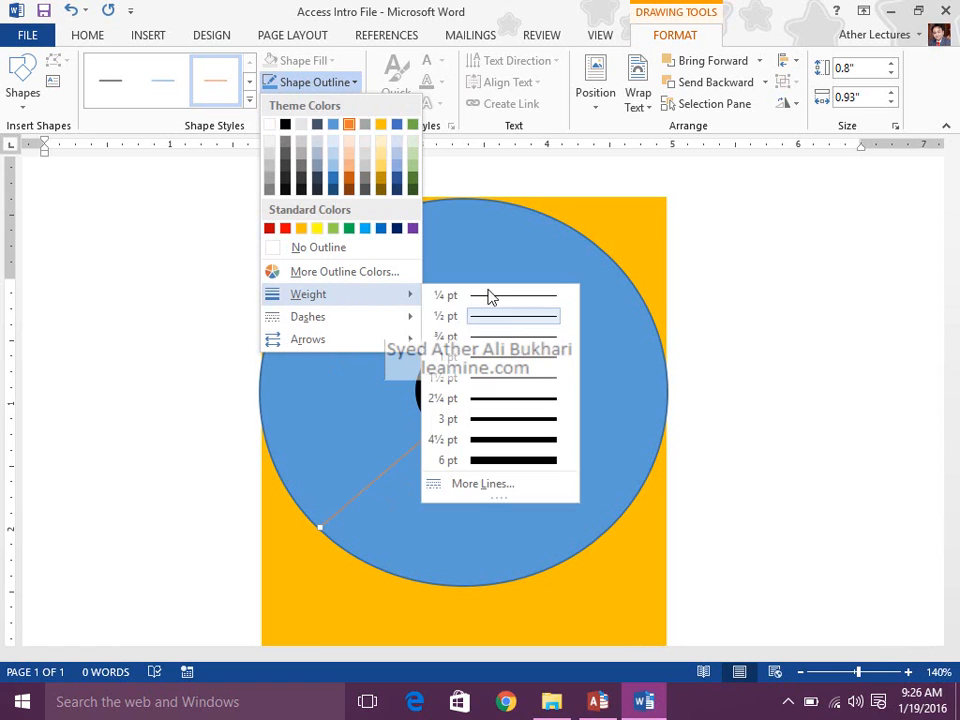
click(513, 462)
Copy the thick orange line twice, running one copy from the black circle to the disc's top edge and the other to its right edge.
drag(403, 463, 463, 340)
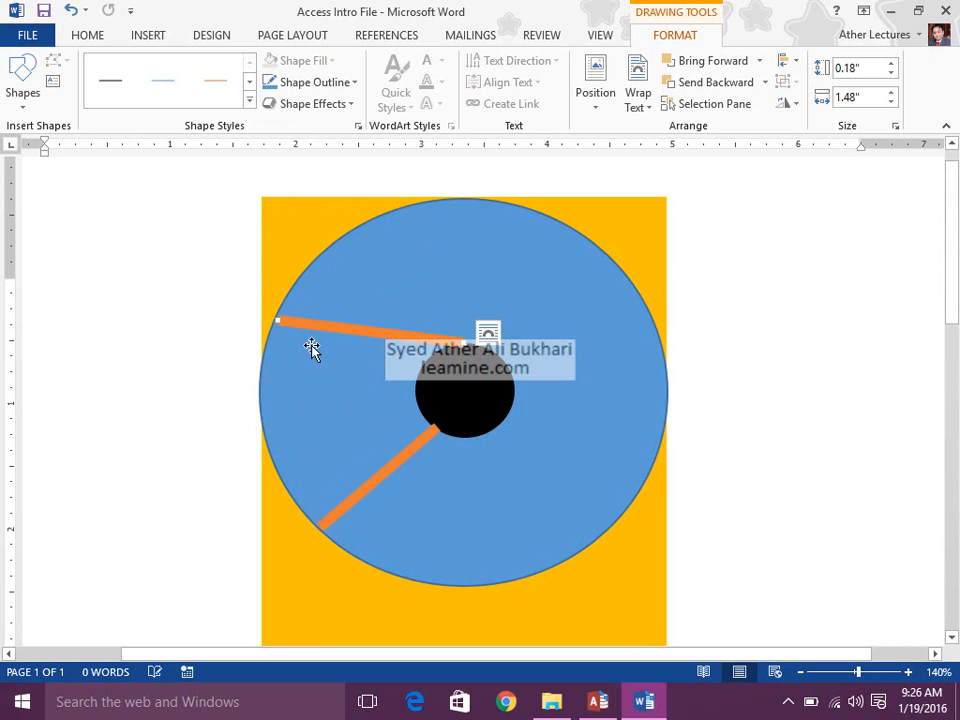
drag(275, 318, 452, 199)
drag(461, 246, 511, 447)
drag(519, 550, 671, 381)
click(765, 334)
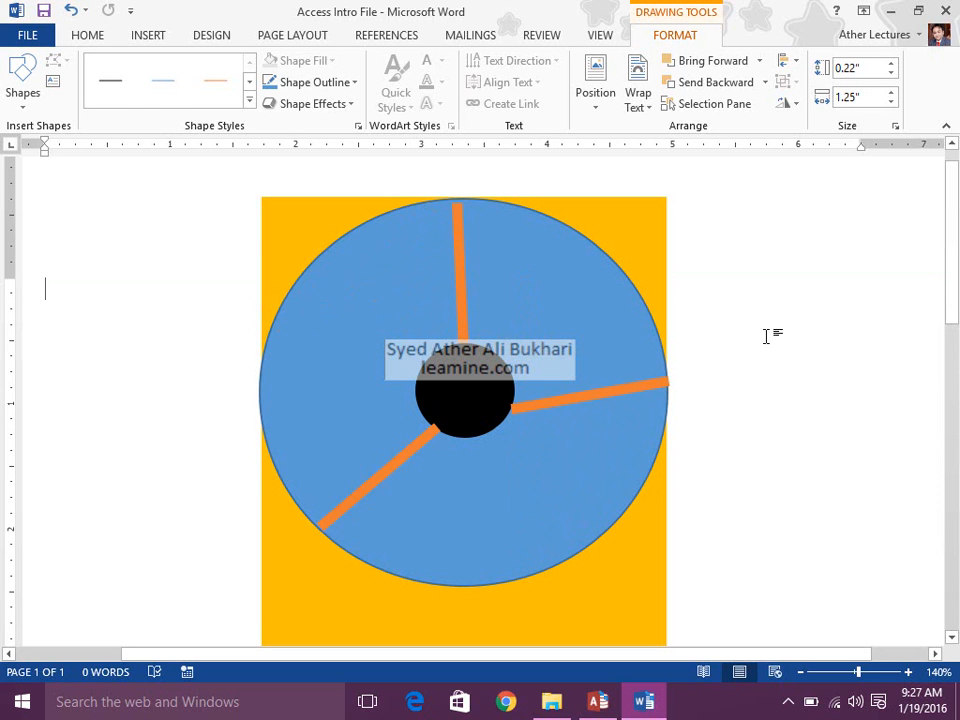
Adjust the inner ends of the right and lower-left orange lines on the black circle so the three spokes point towards its centre.
click(516, 414)
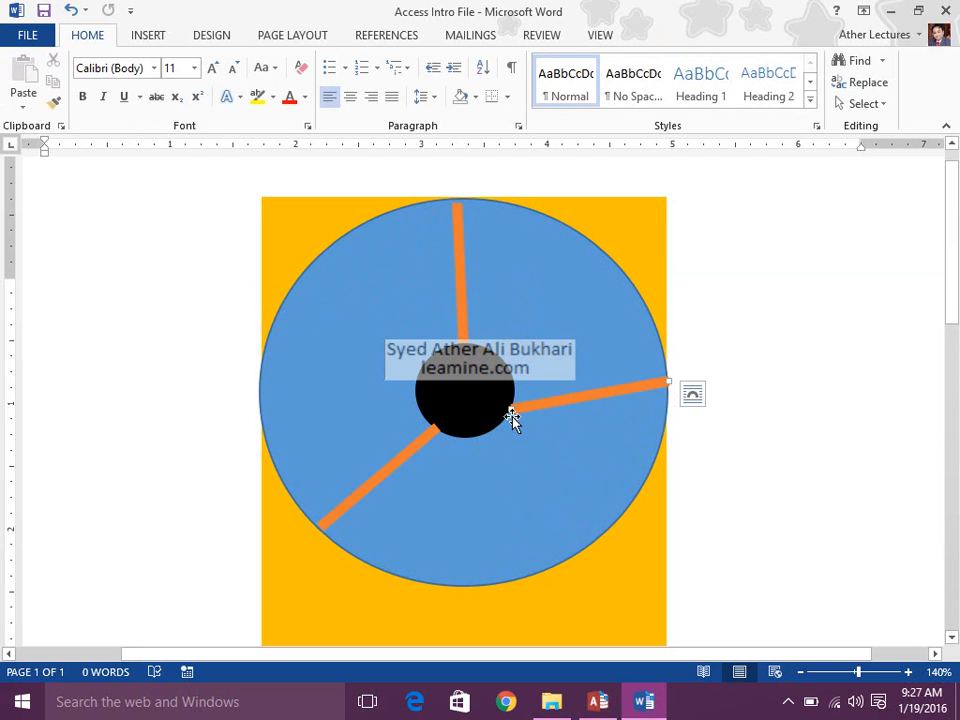
drag(514, 409, 515, 385)
click(431, 433)
drag(431, 433, 430, 422)
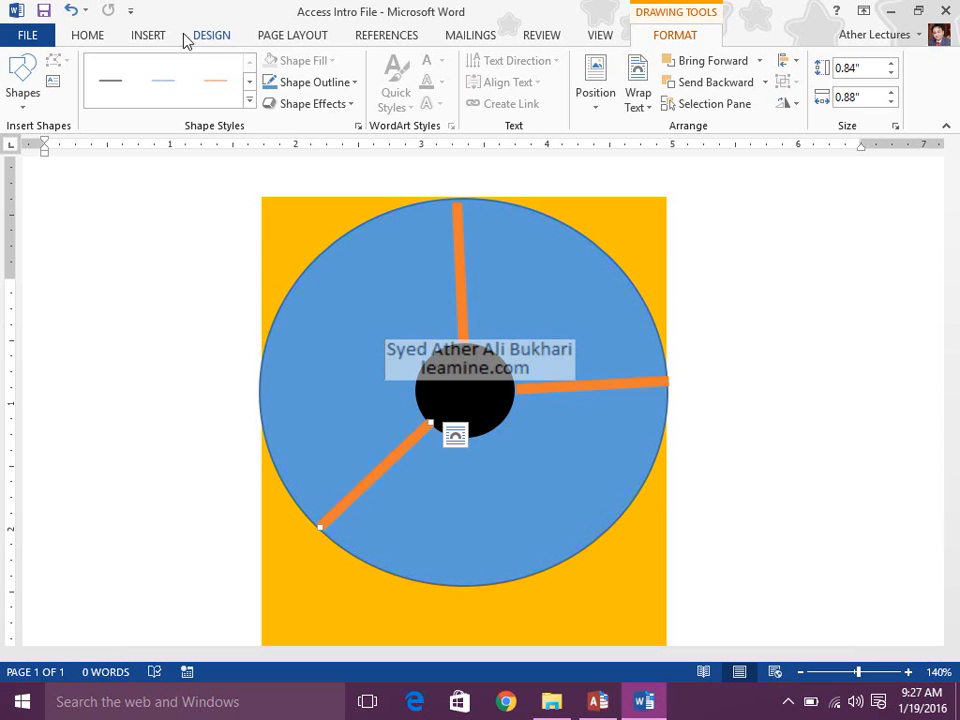
Draw a small circle about 0.12" wide and 0.11" high beside the black circle's left edge and apply the green second-row shape style.
click(132, 33)
click(258, 92)
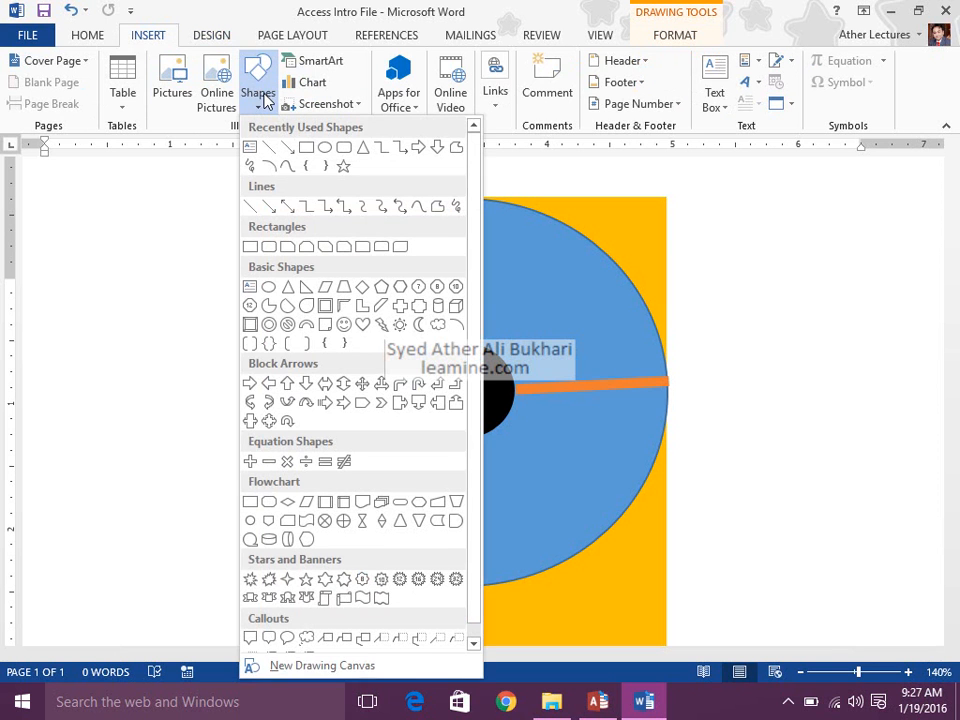
click(323, 150)
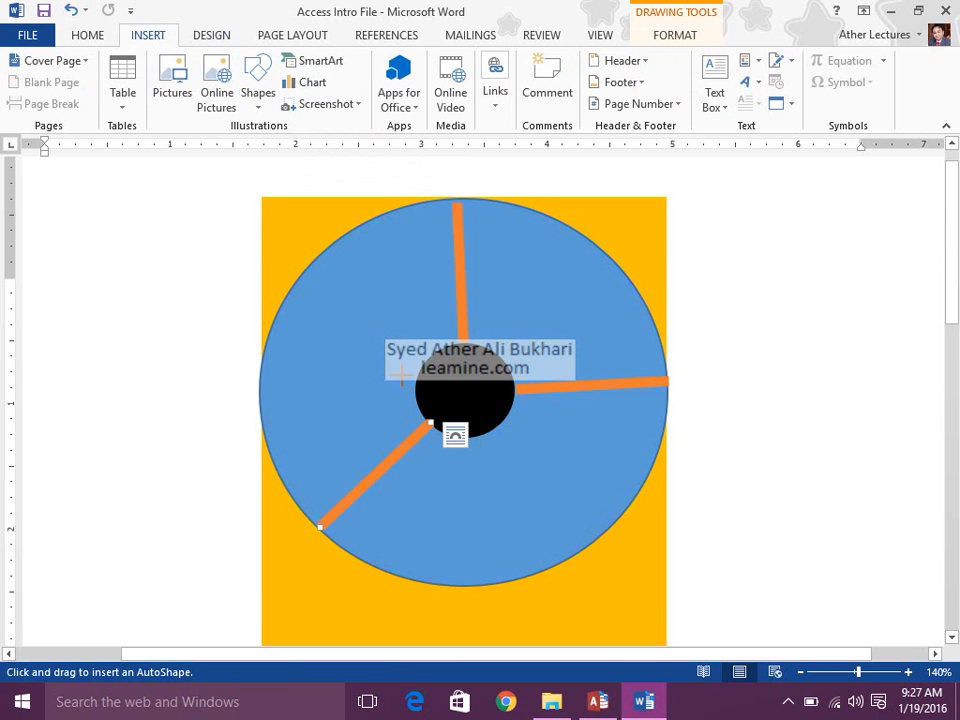
drag(404, 368, 417, 377)
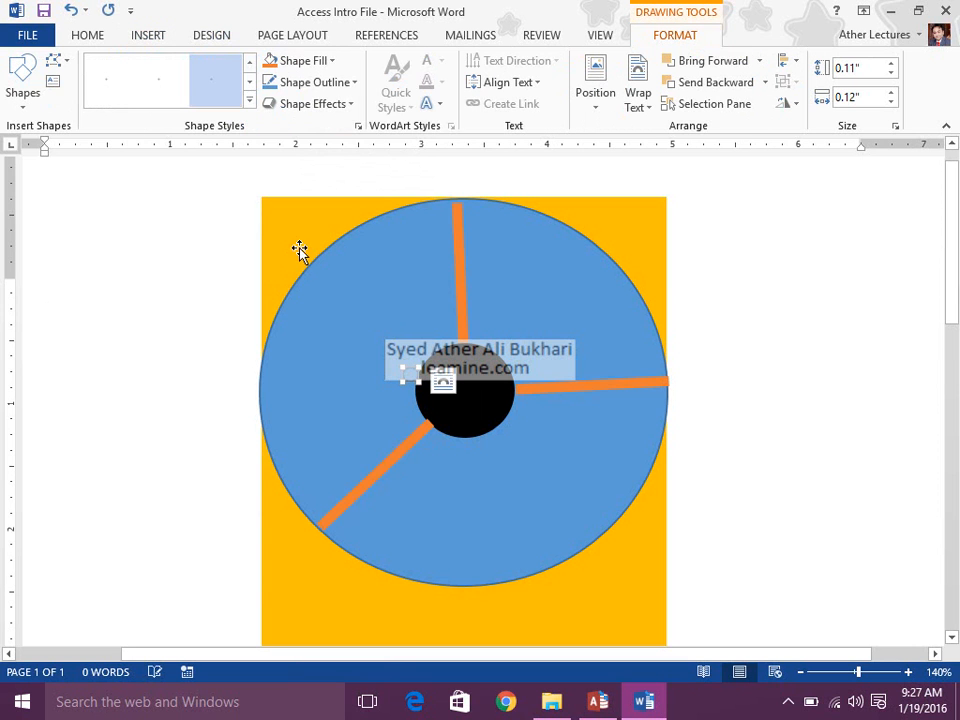
click(247, 104)
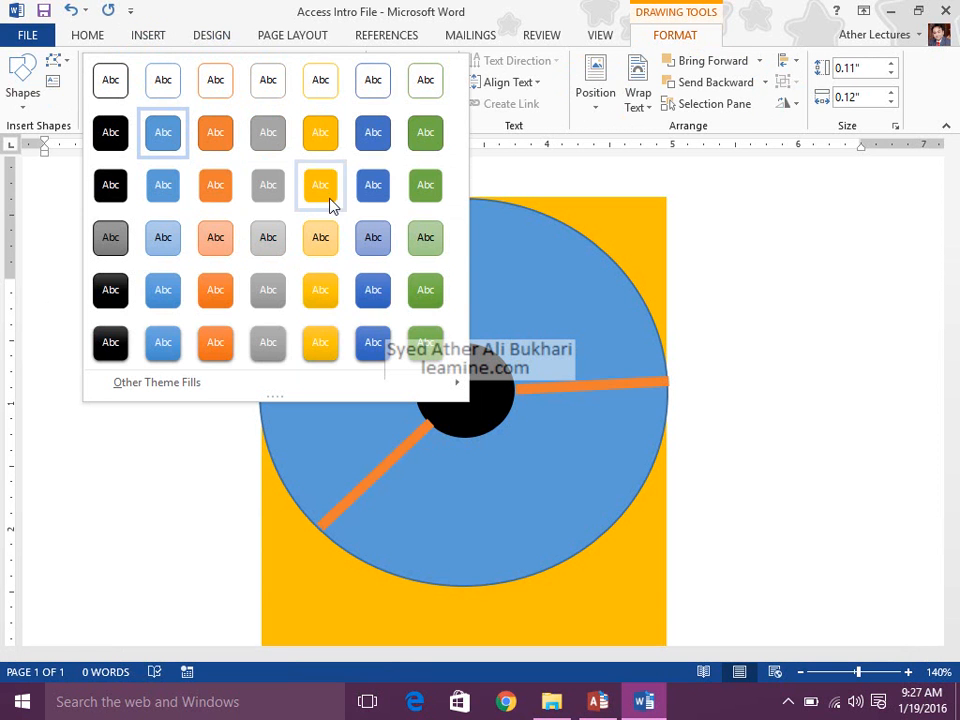
click(425, 145)
Try the orange second-row shape style on the large circle, then apply the grey one beside it.
click(333, 285)
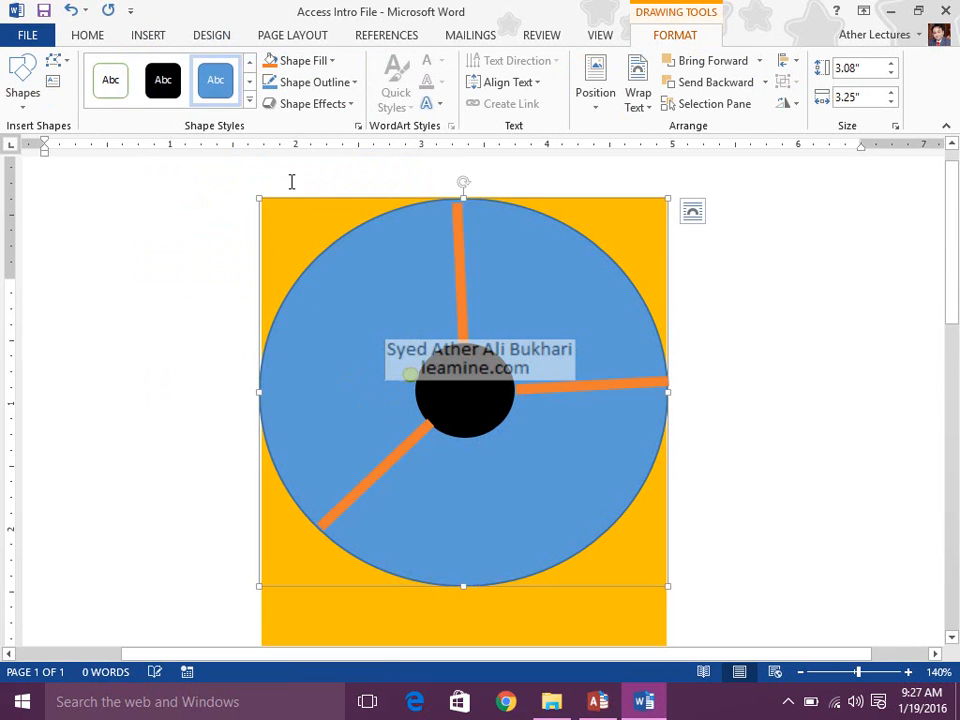
click(249, 100)
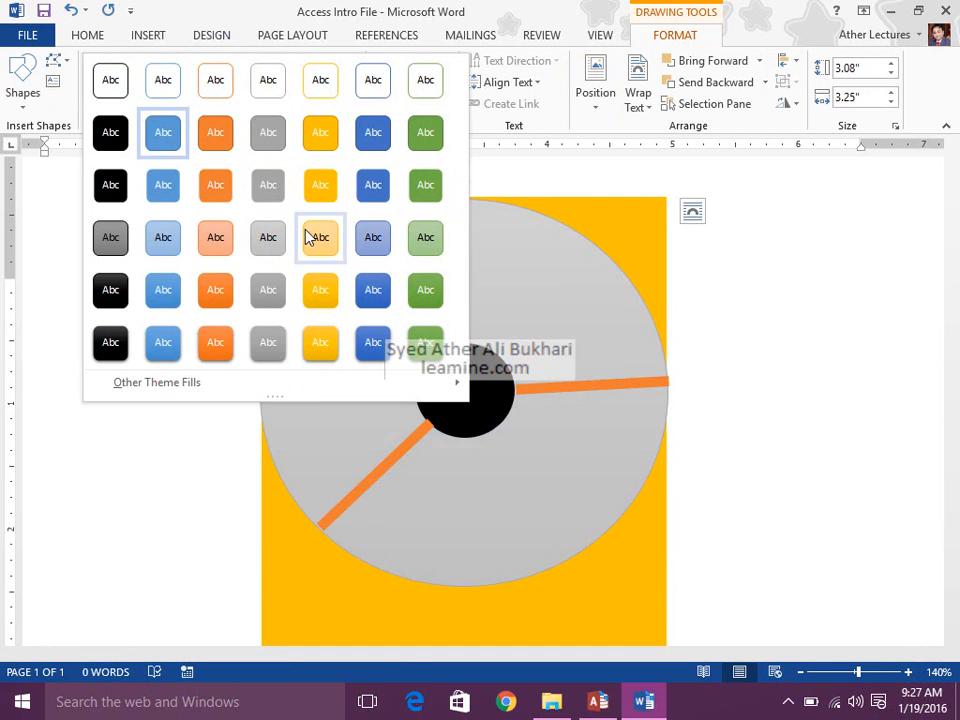
click(212, 152)
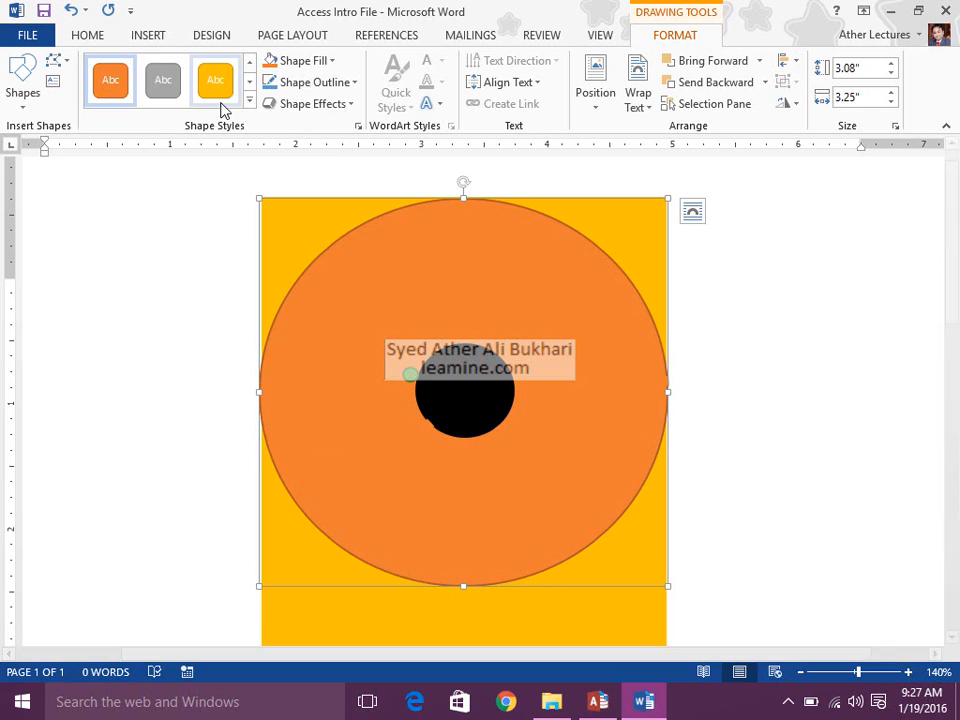
click(168, 97)
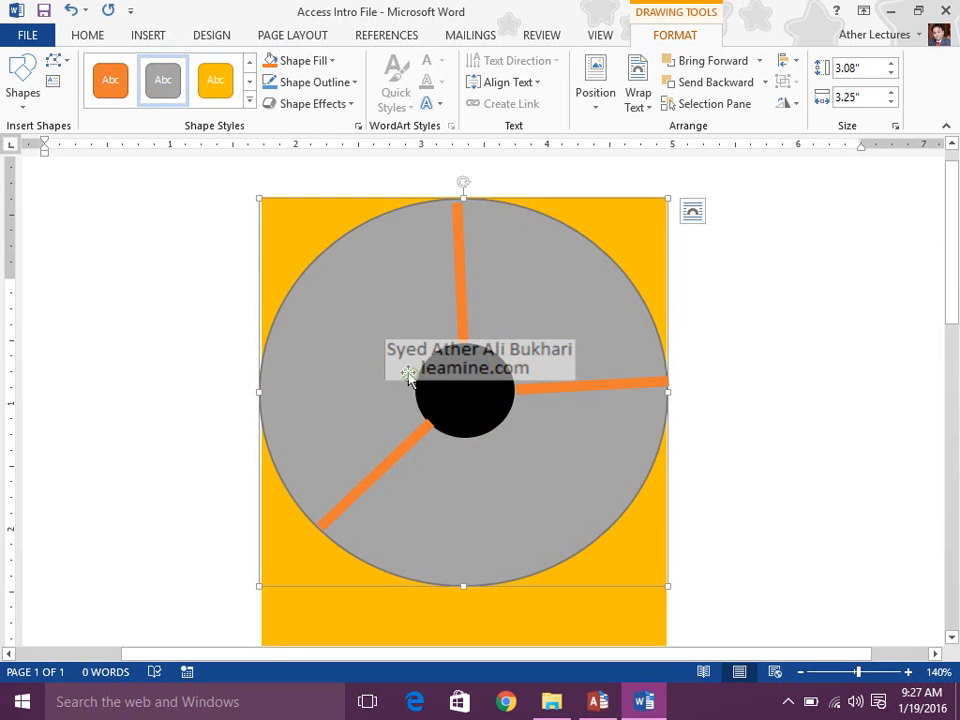
Duplicate the small green circle and enlarge the copy to about 0.73" wide and 0.6" high beside the black circle.
click(410, 375)
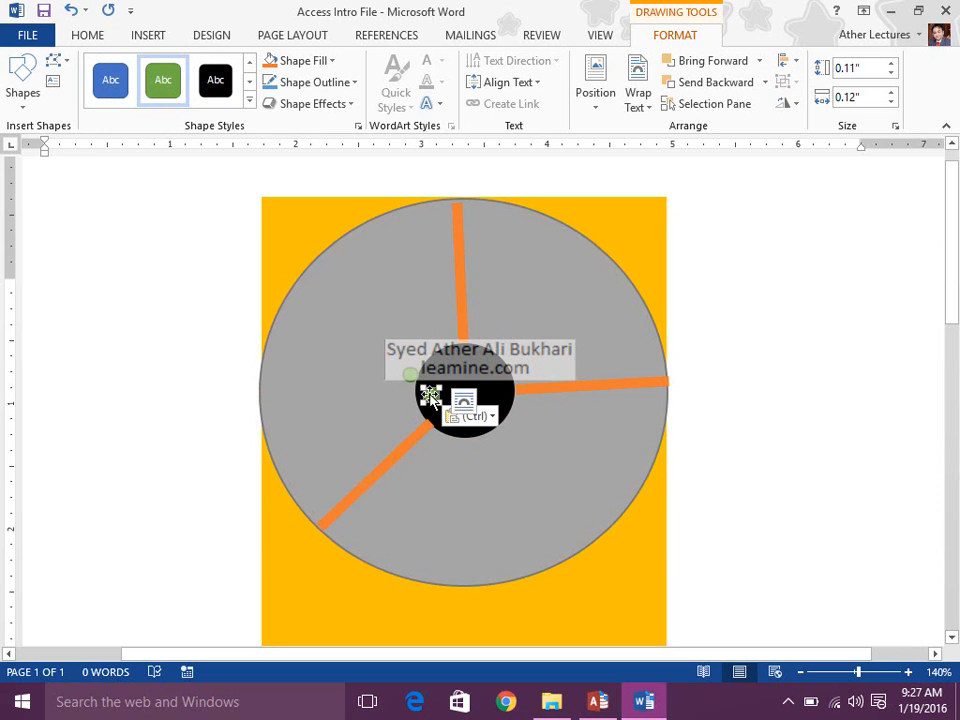
drag(404, 371, 407, 371)
mouse_move(400, 362)
mouse_down()
mouse_move(325, 305)
mouse_move(354, 333)
mouse_move(354, 358)
mouse_up()
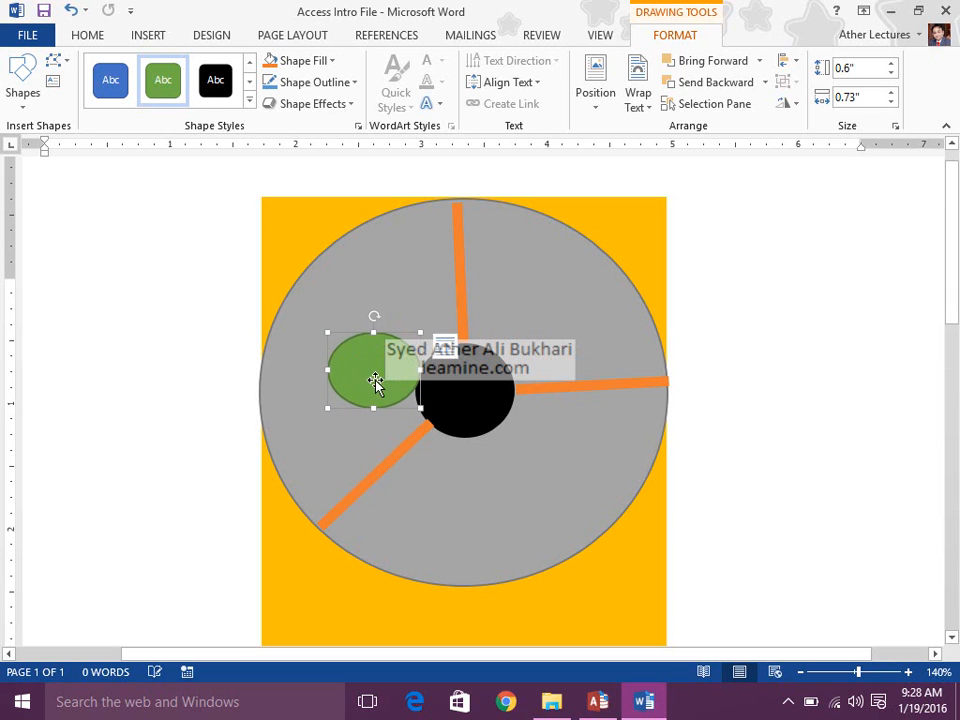
Undo the last move of the large green circle, select the small one, and move the large one back over it.
key(ctrl+z)
click(410, 386)
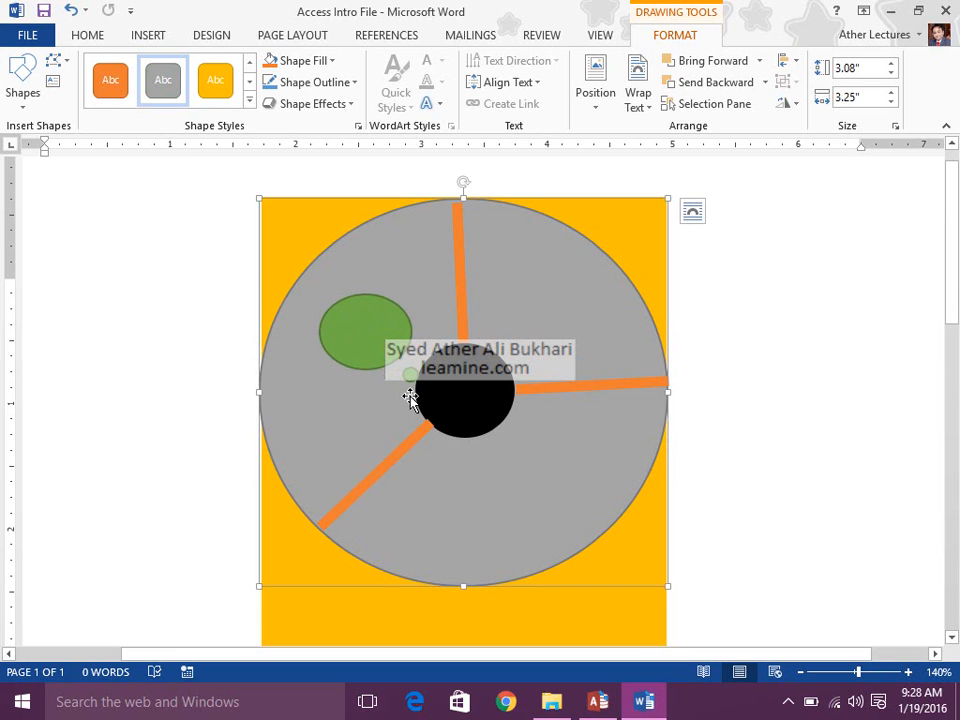
click(408, 374)
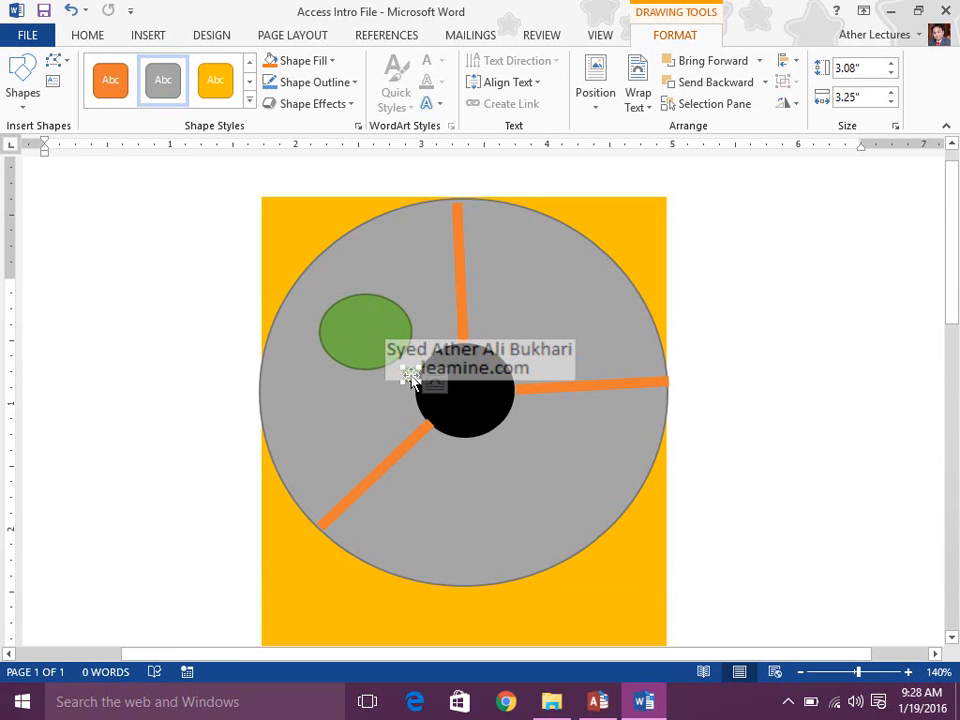
click(377, 332)
drag(377, 332, 381, 369)
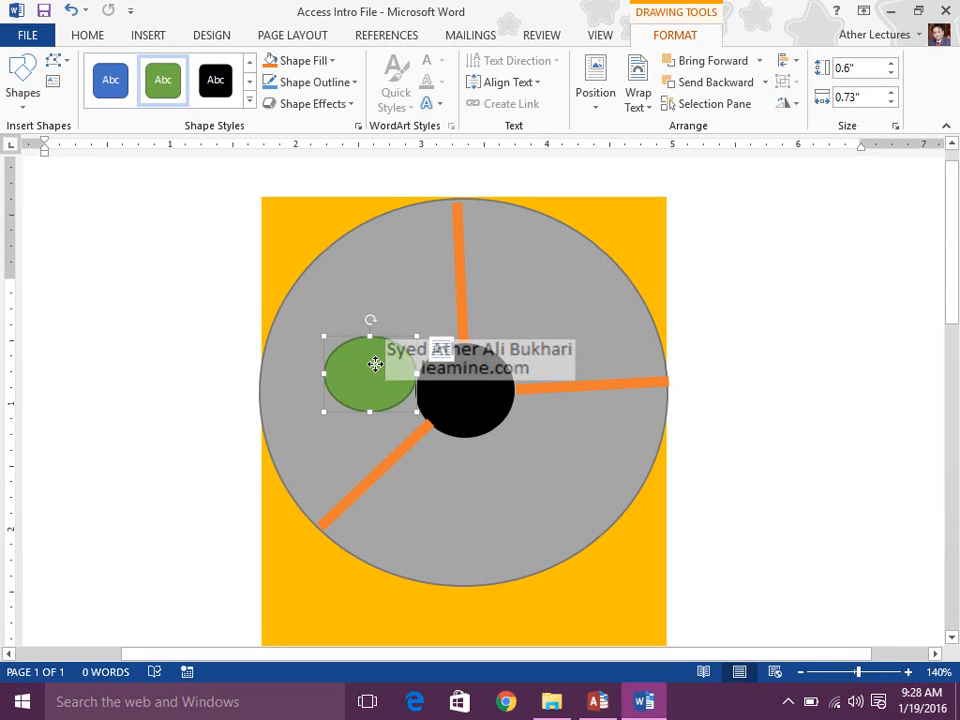
Shift the large green circle aside, cut and paste the small green one, and move the large one back against the black circle's left edge.
drag(375, 364, 356, 338)
click(408, 380)
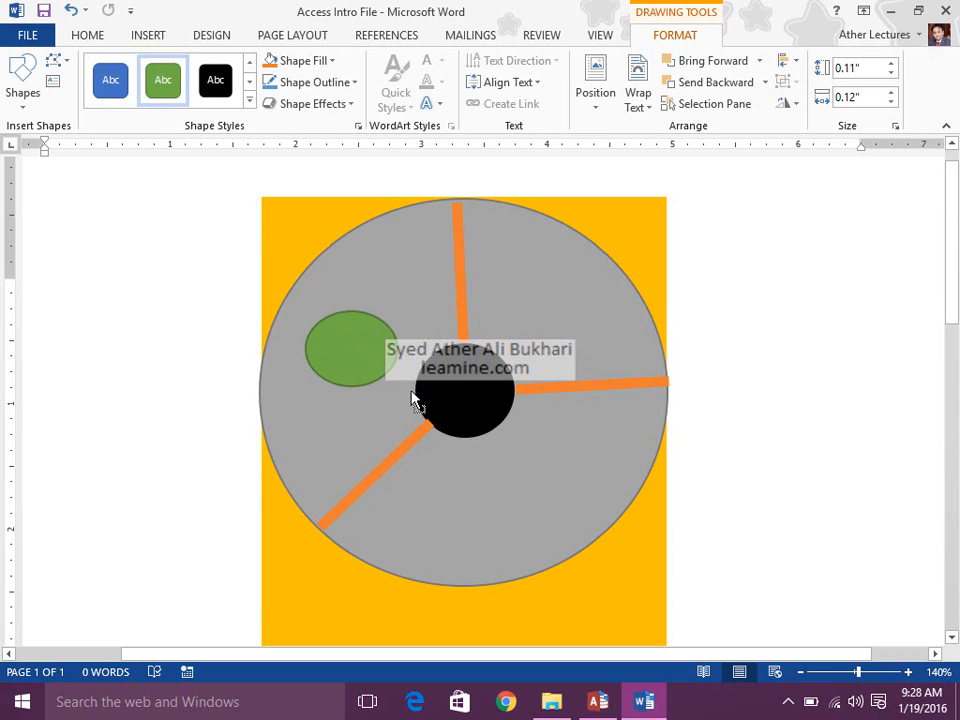
key(ctrl+x)
key(ctrl+v)
click(363, 356)
drag(363, 356, 377, 369)
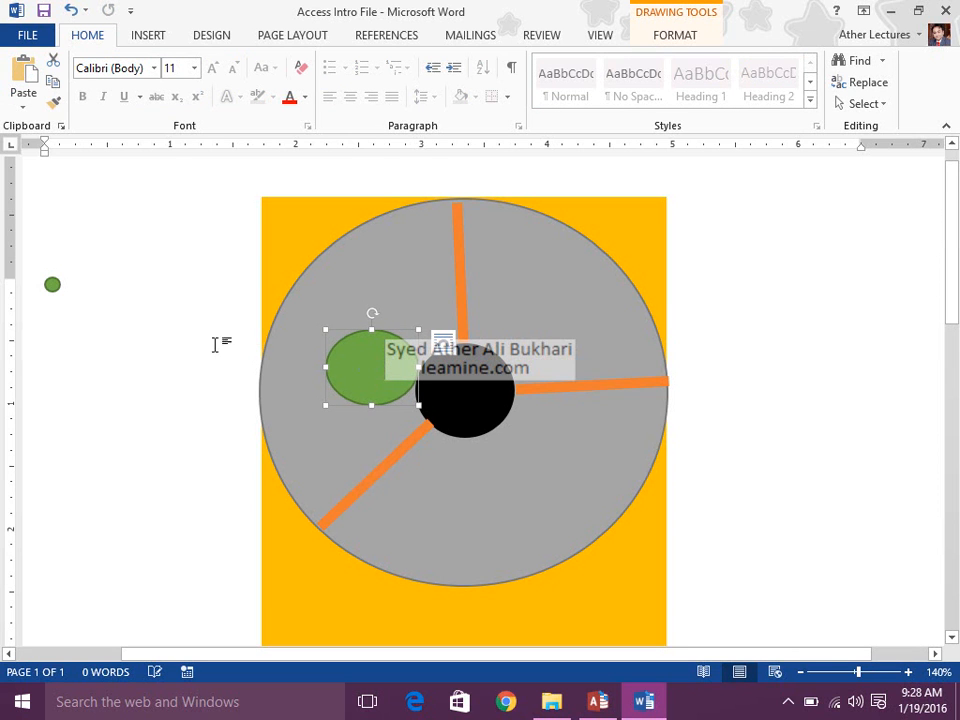
Move the small green circle onto the large green circle's edge beside the black circle and give it the blue shape style.
click(52, 285)
drag(52, 285, 490, 383)
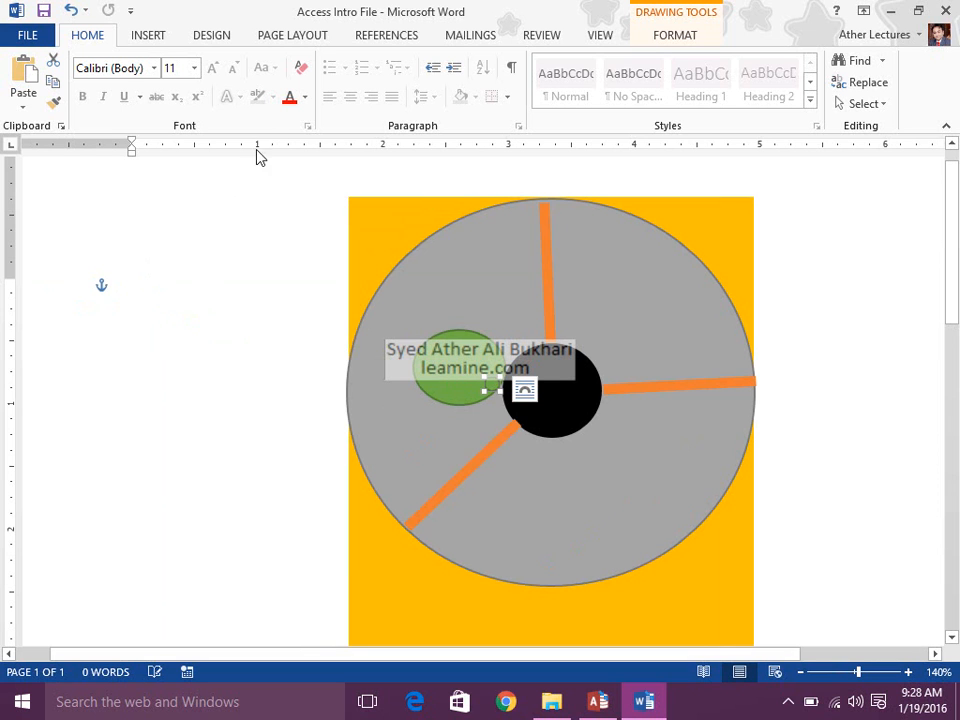
click(675, 35)
click(105, 84)
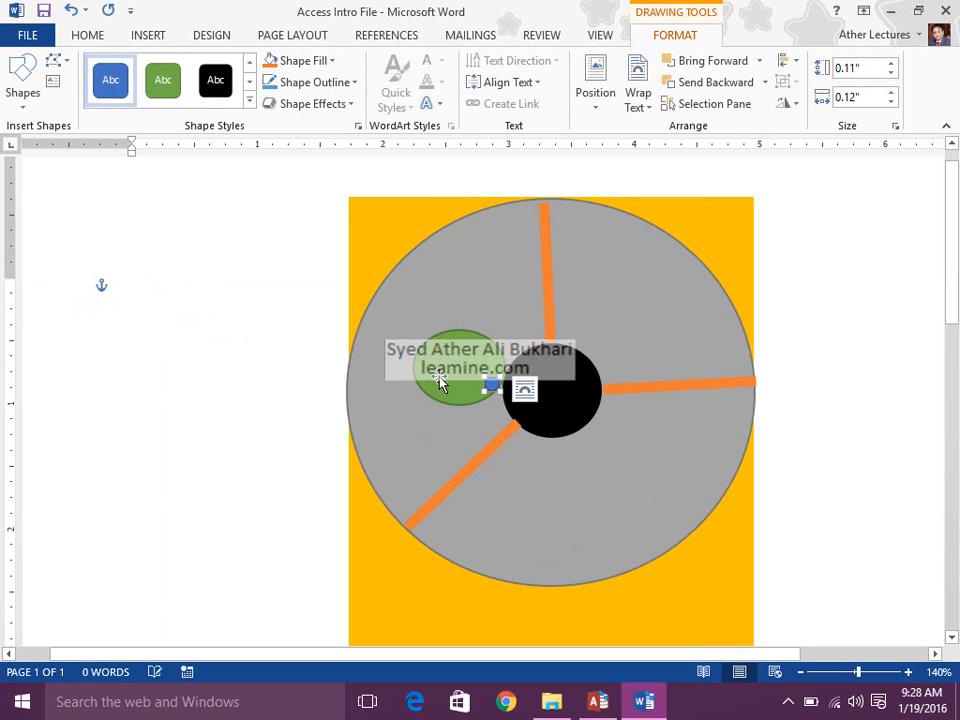
Resize the small blue circle to about 0.13" wide and 0.13" high, and dismiss the antivirus update notification.
drag(497, 391, 516, 398)
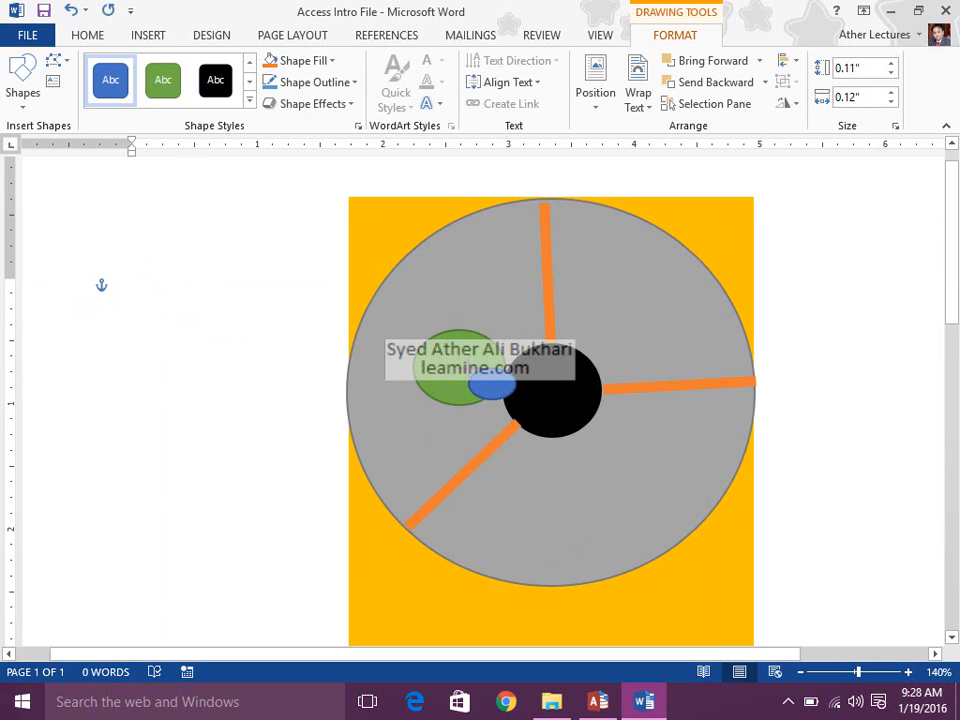
drag(516, 398, 500, 394)
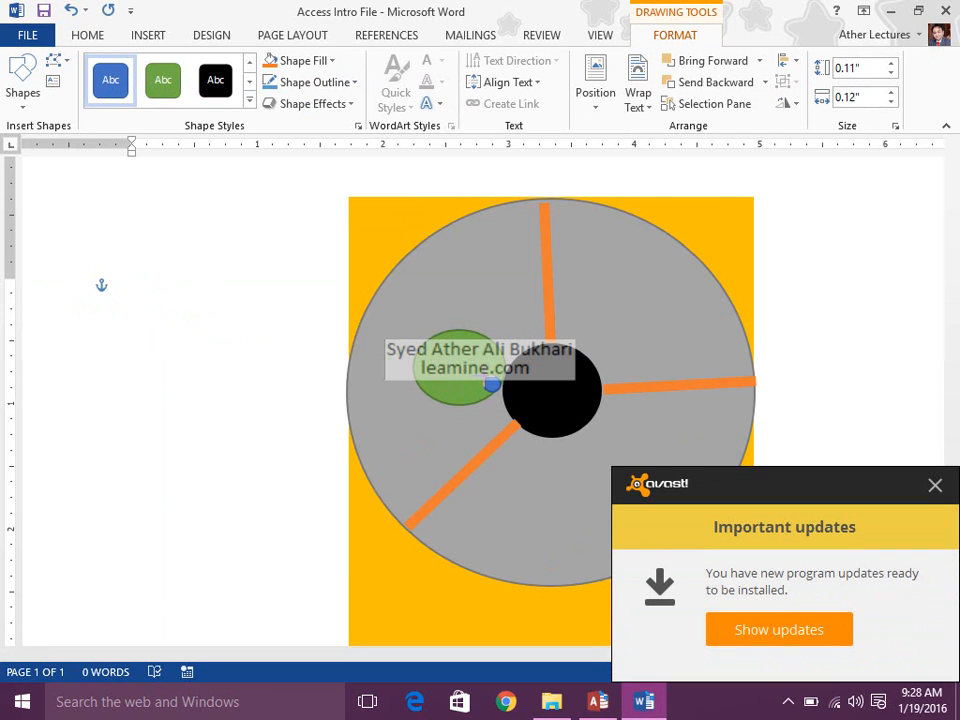
drag(500, 394, 495, 388)
click(525, 388)
click(935, 485)
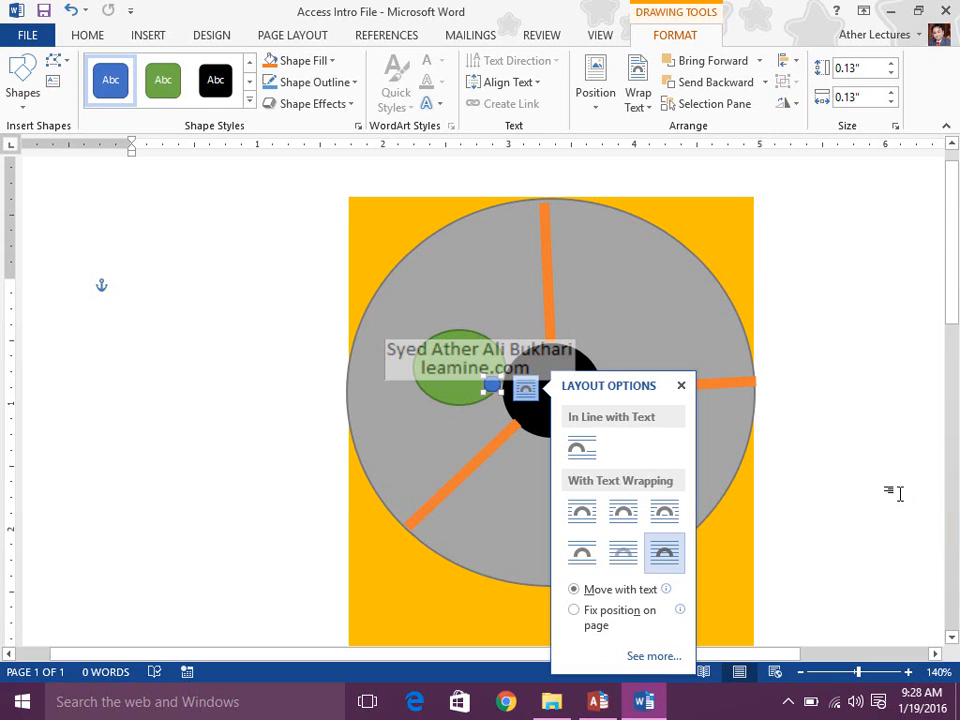
click(930, 422)
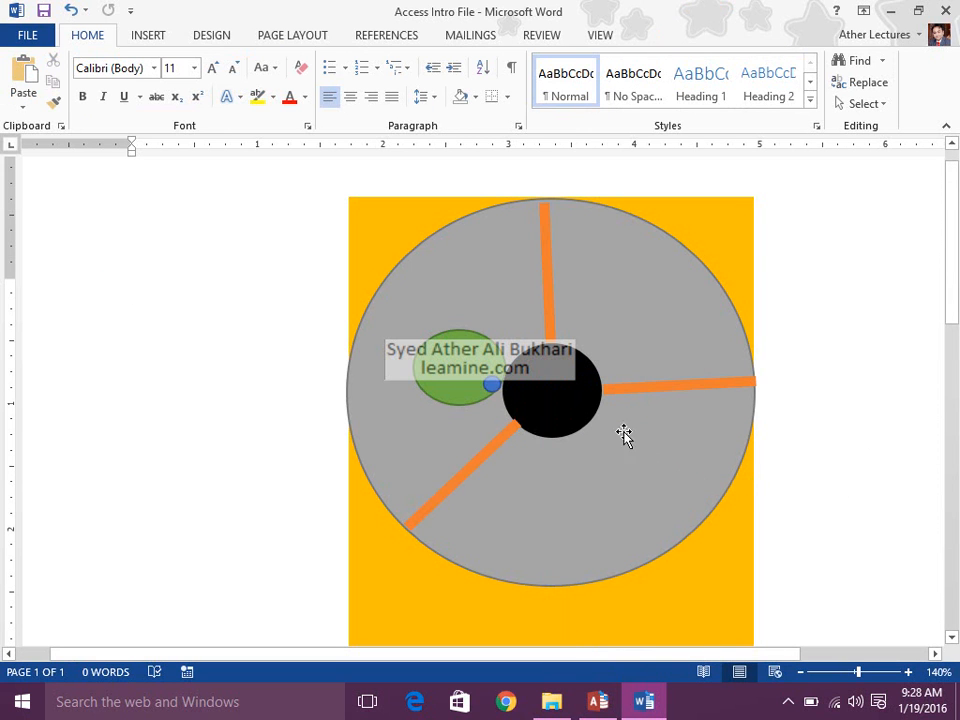
Duplicate the small blue circle until six of them are spread around inside the large green circle, and nudge the original slightly inward.
click(491, 385)
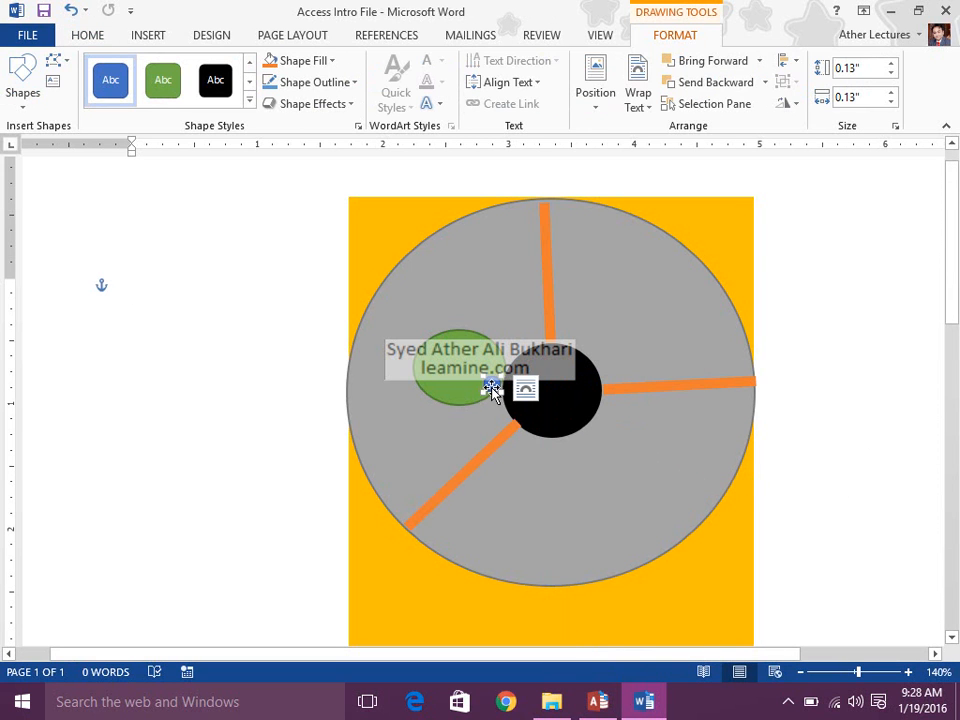
mouse_move(493, 390)
mouse_down()
mouse_move(480, 363)
mouse_move(489, 361)
mouse_move(452, 336)
mouse_move(452, 350)
mouse_move(433, 356)
mouse_move(448, 371)
mouse_move(434, 366)
mouse_up()
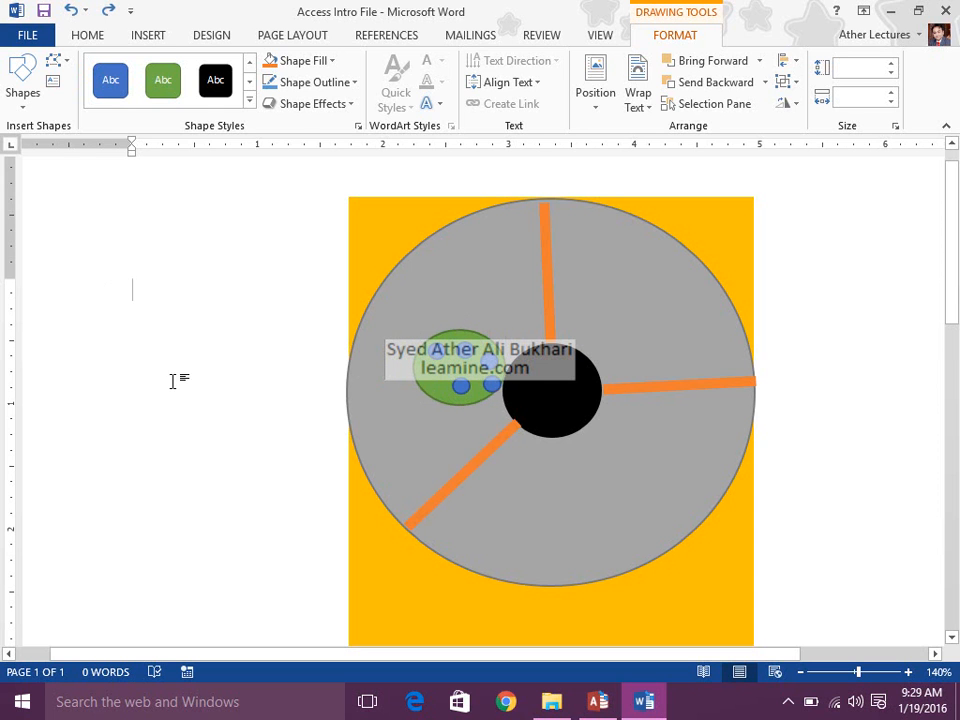
click(171, 379)
click(463, 387)
drag(461, 387, 436, 380)
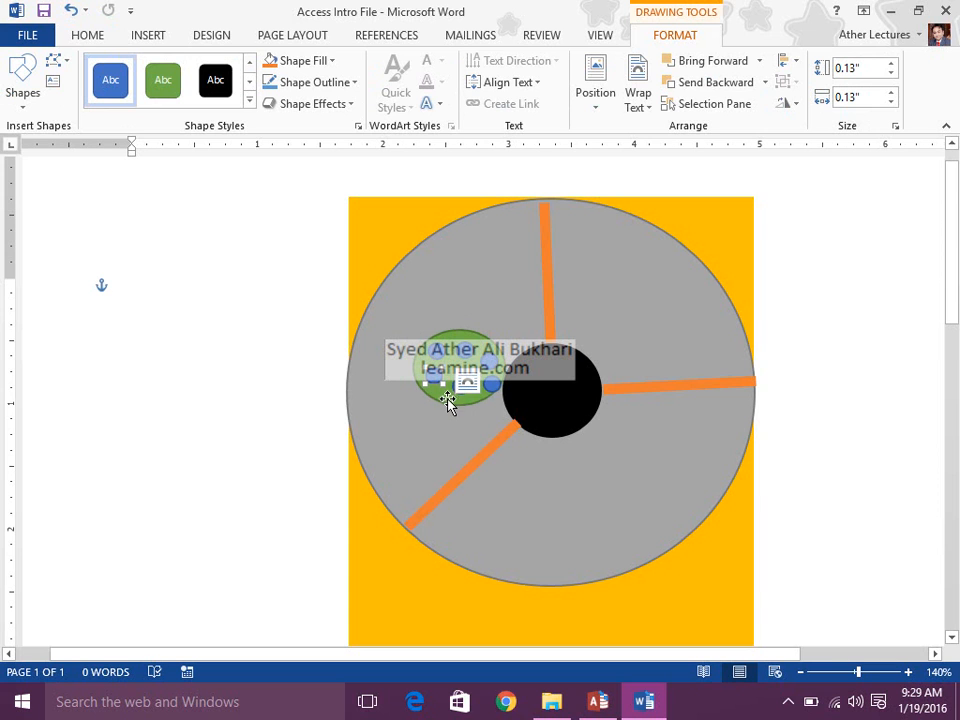
click(448, 444)
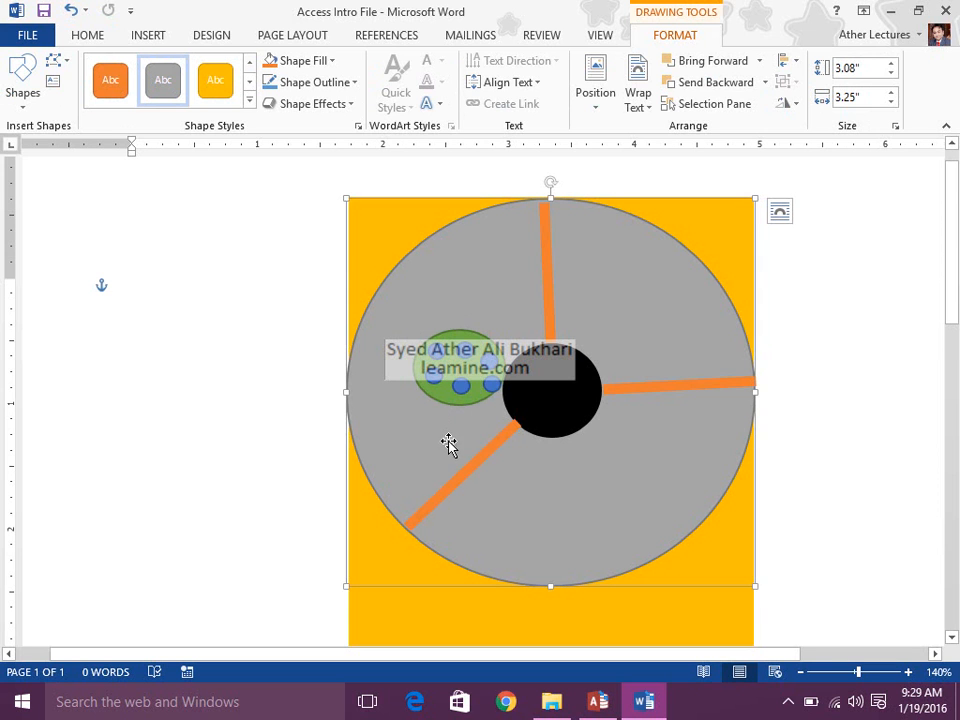
click(487, 385)
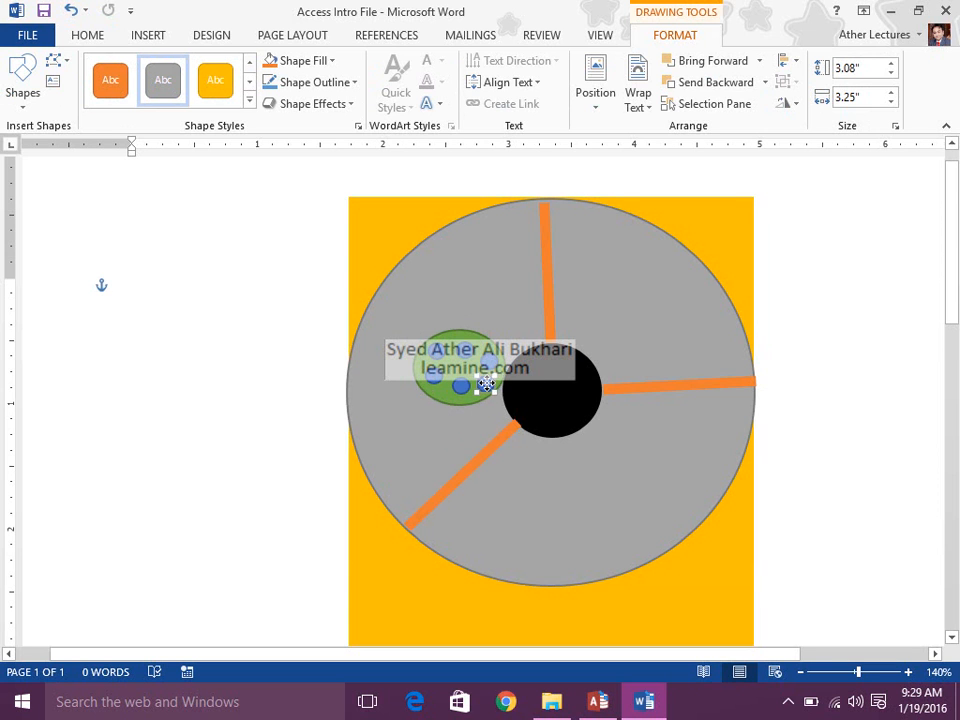
Move one small blue circle out above the large green circle and enlarge it to about 0.67" wide and 0.57" high.
drag(436, 350, 485, 265)
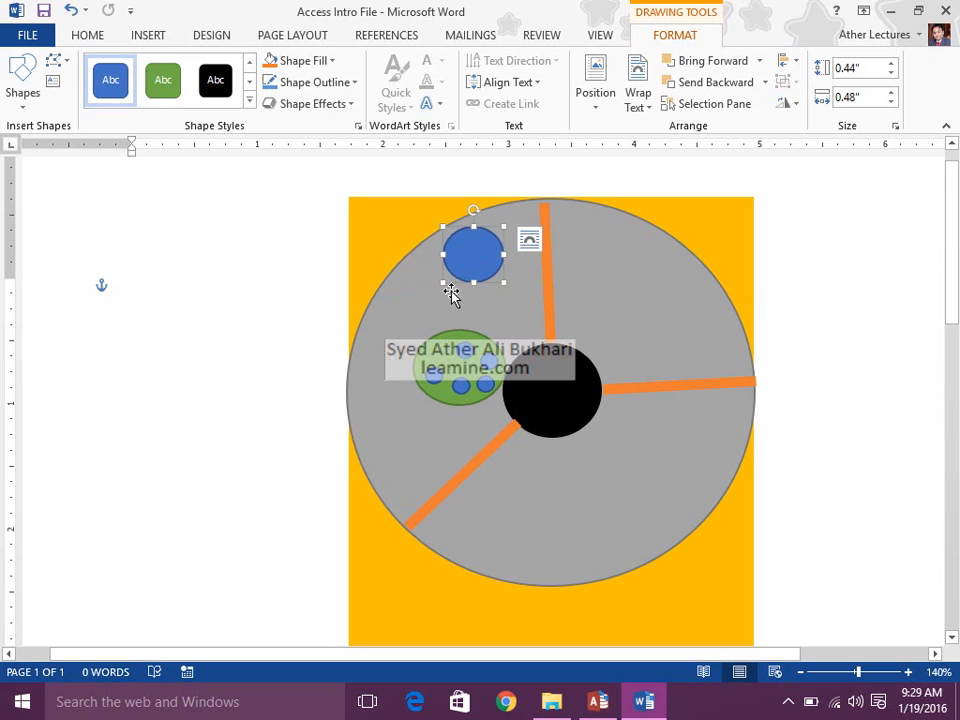
drag(440, 281, 420, 299)
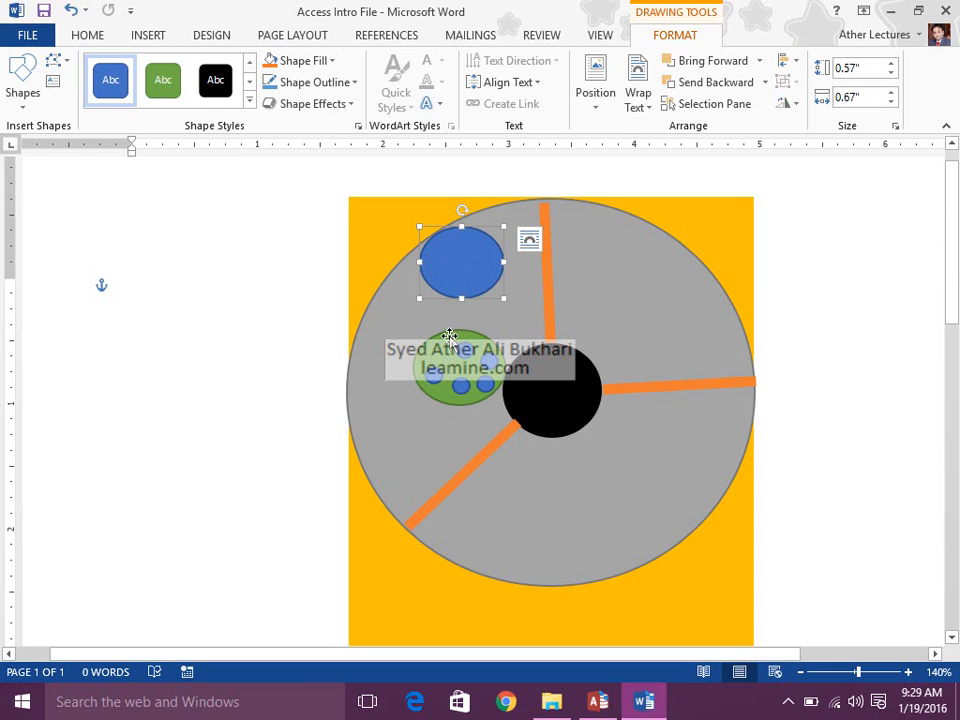
click(459, 365)
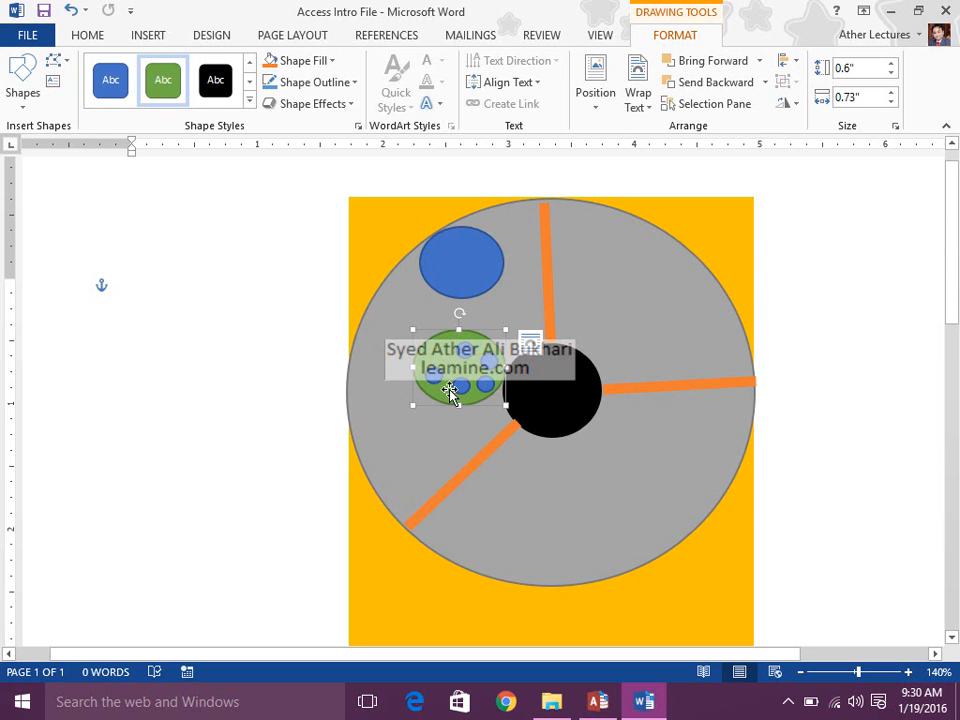
Shrink the enlarged blue circle to about 0.15" wide and 0.17" high and return it to its place inside the green circle.
click(457, 298)
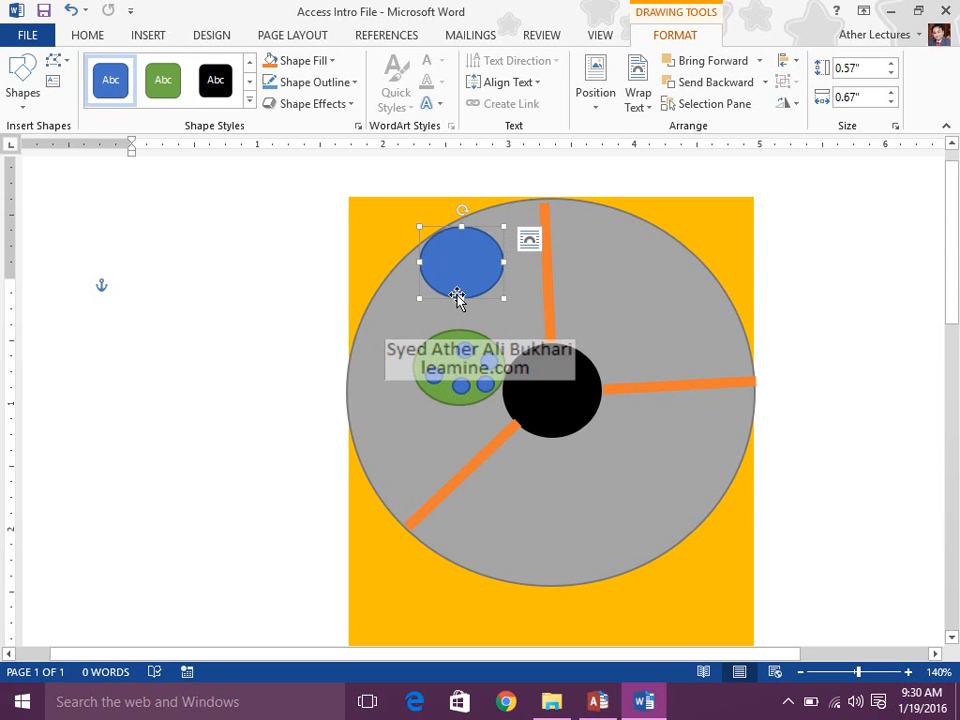
drag(502, 298, 440, 350)
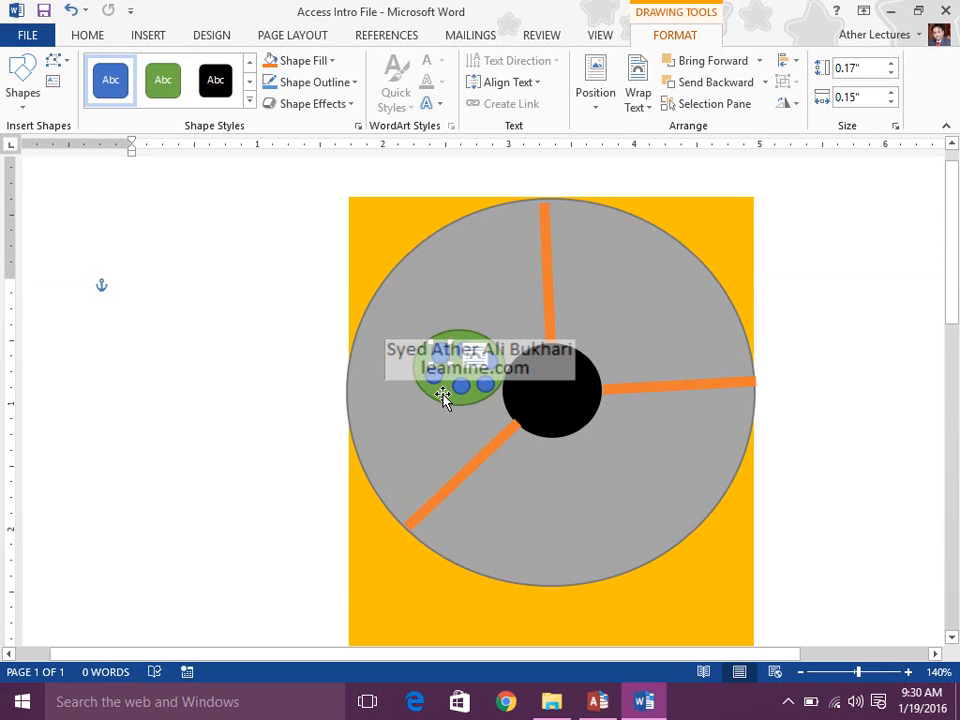
click(406, 416)
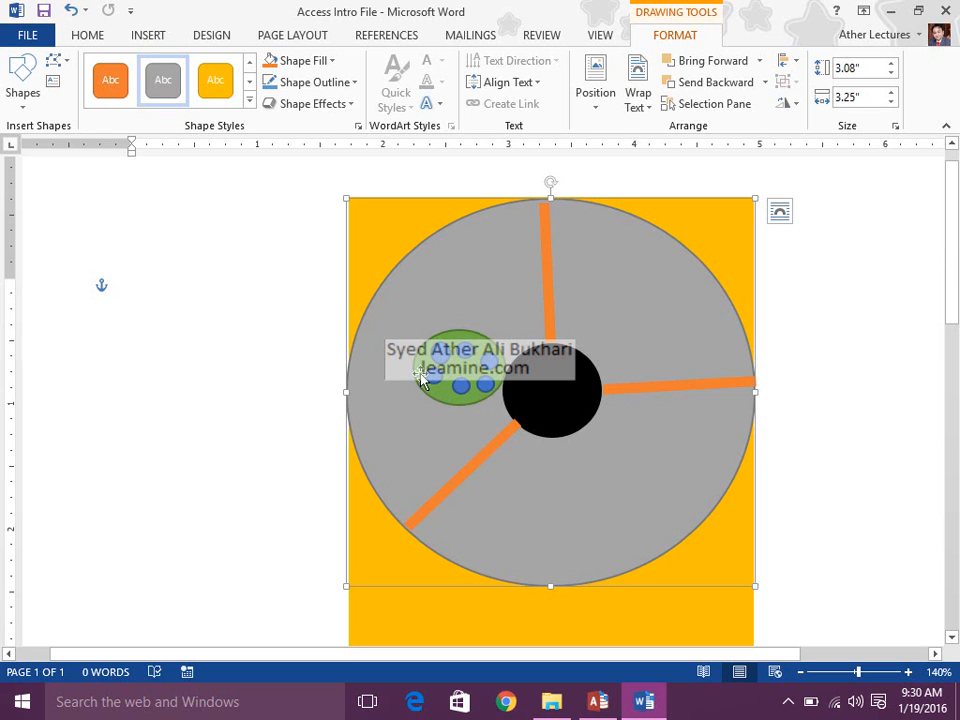
click(498, 341)
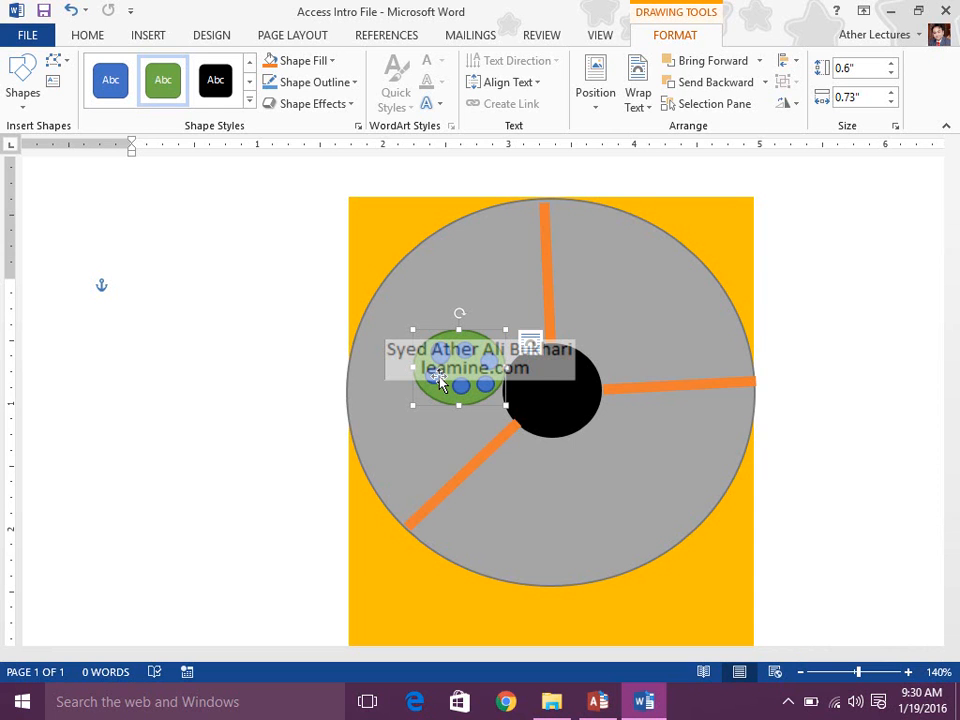
click(463, 353)
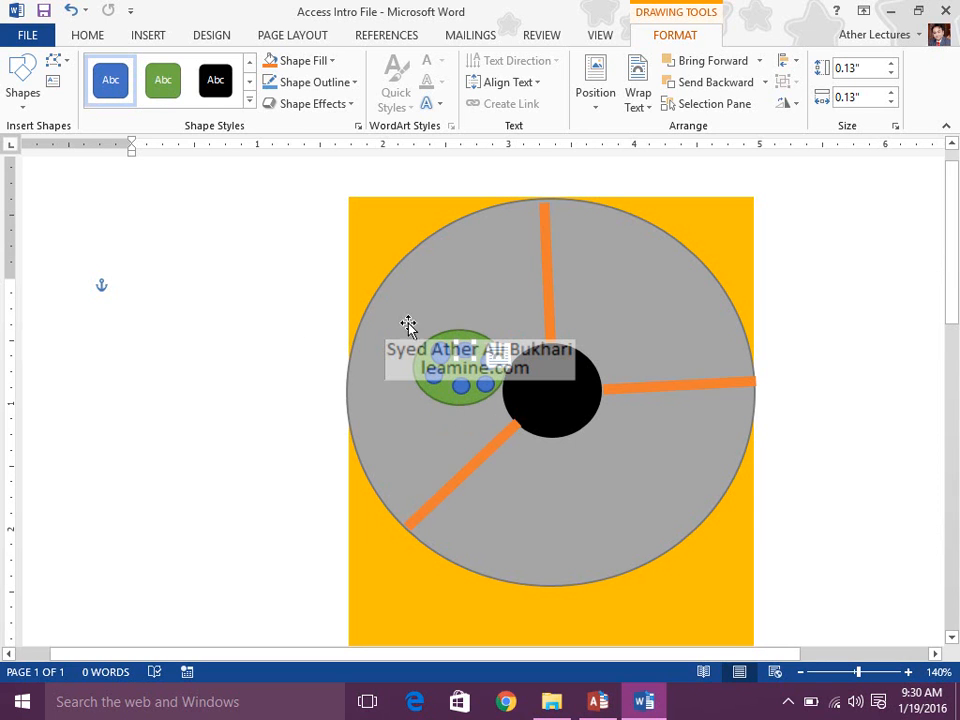
click(242, 373)
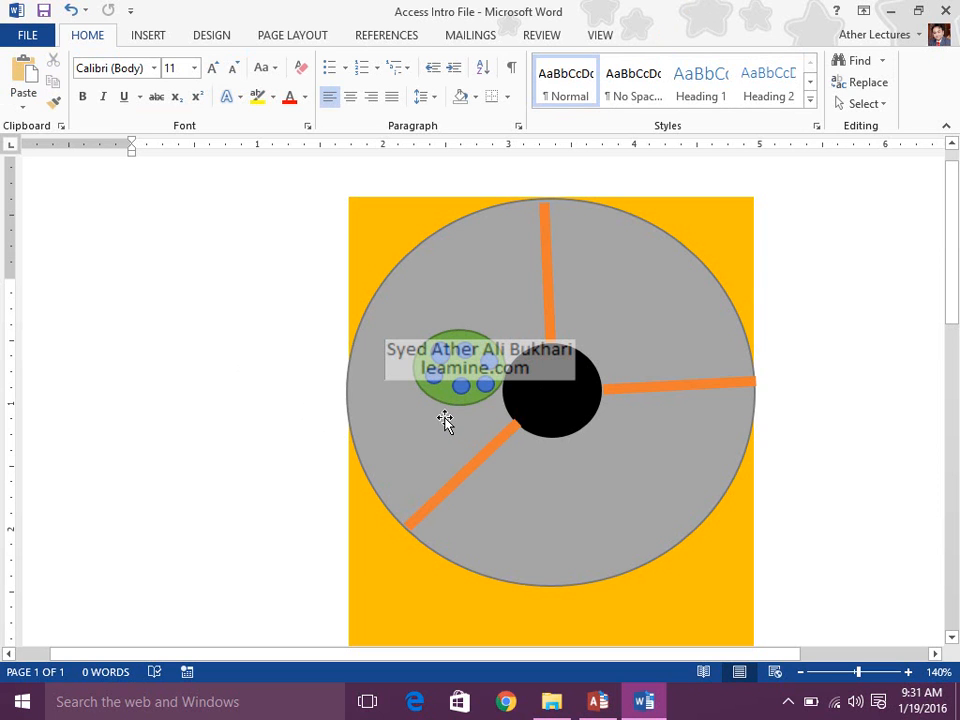
Nudge the large green circle slightly upward behind the small blue circles.
click(474, 331)
drag(470, 330, 475, 330)
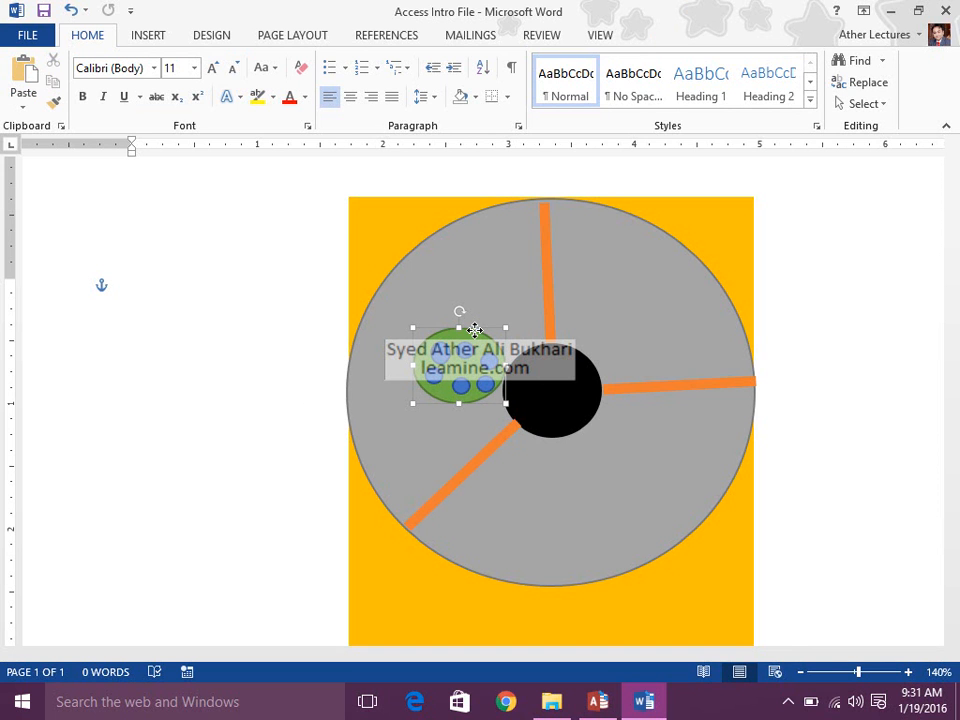
drag(475, 330, 475, 330)
click(488, 360)
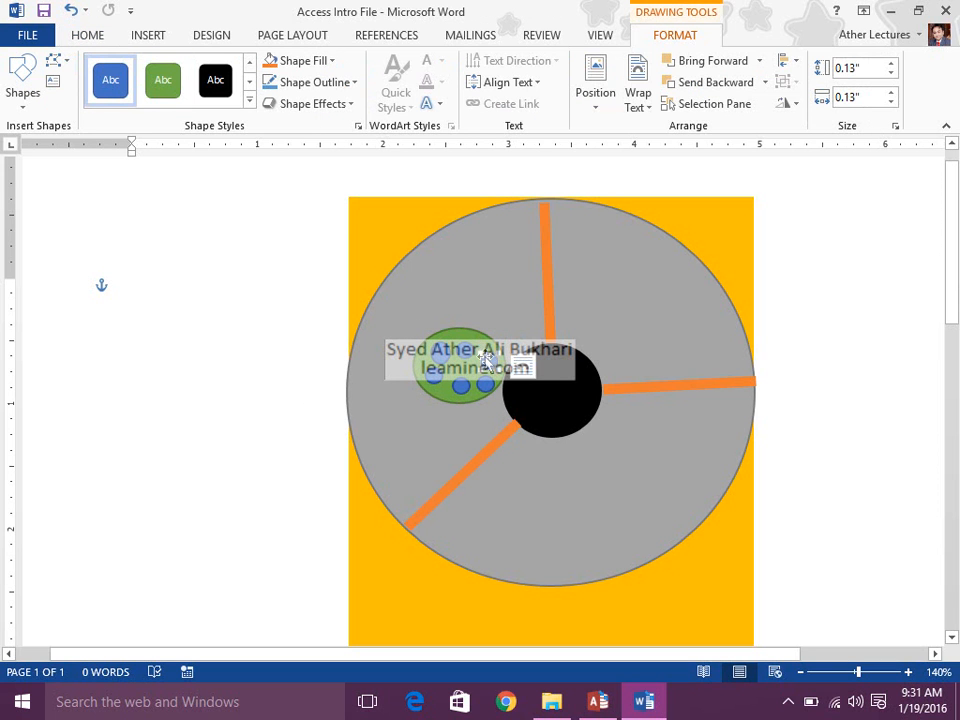
click(441, 362)
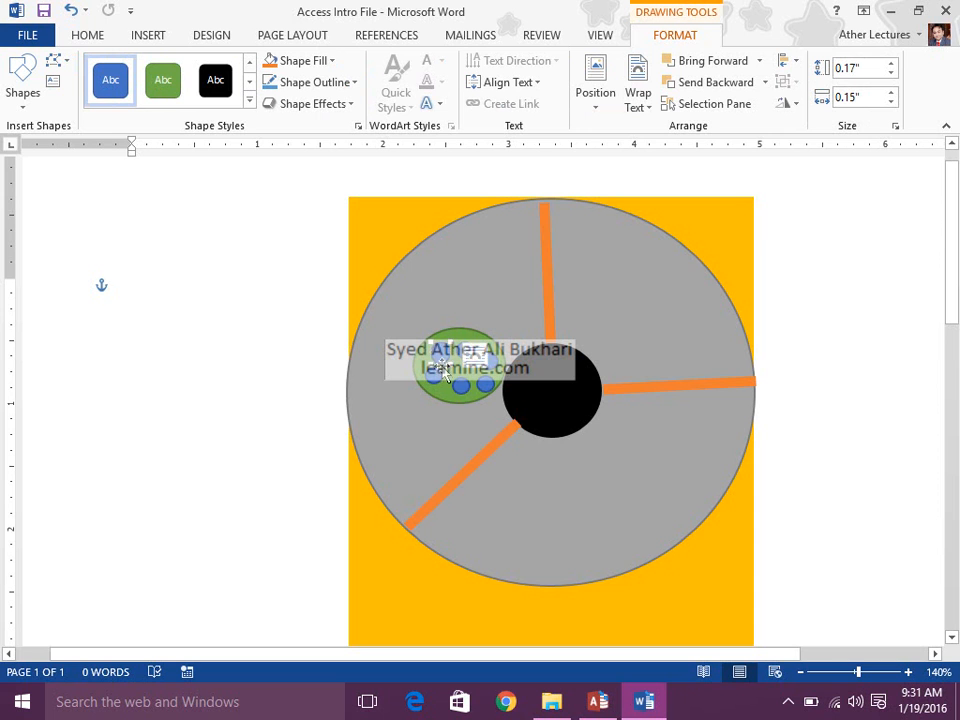
click(457, 385)
click(467, 378)
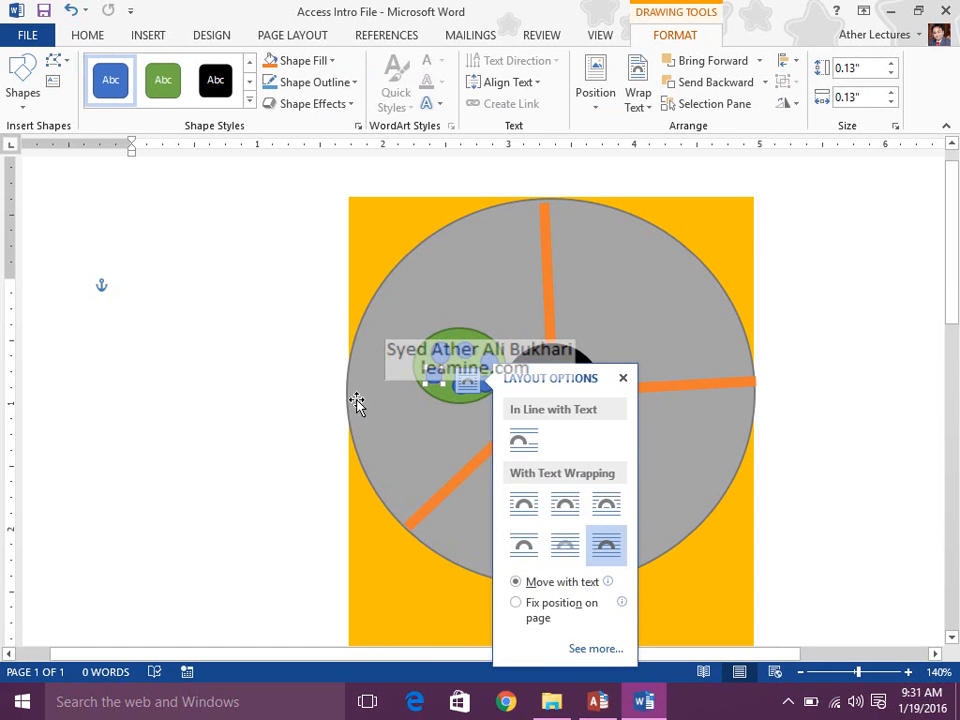
click(337, 391)
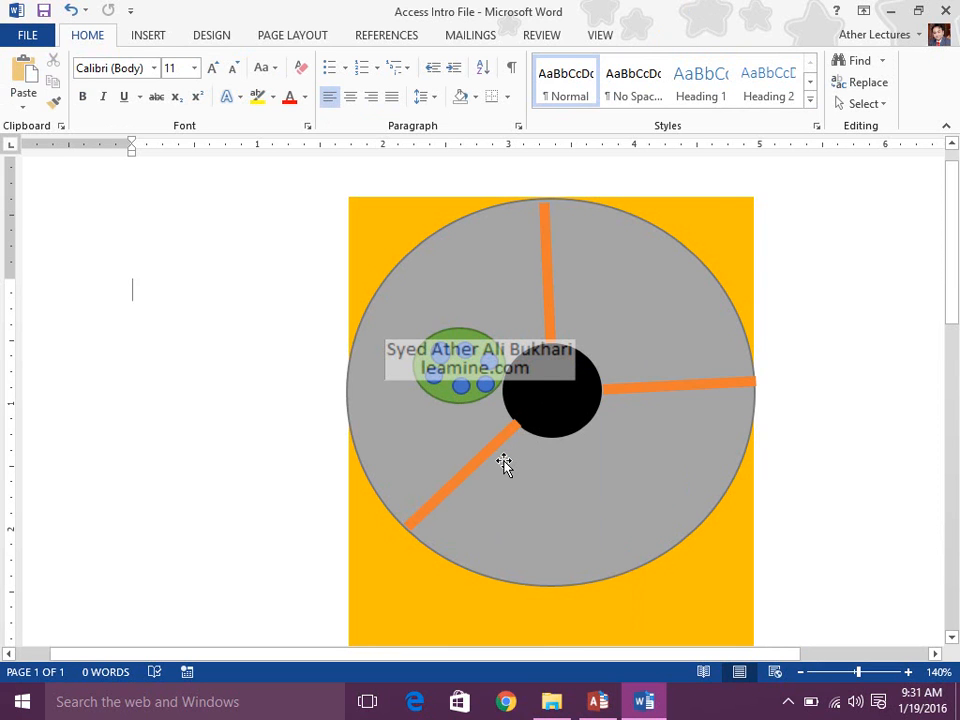
Switch to Access, run the suggested Business template search, and look through the templates and other Office results.
mouse_move(592, 704)
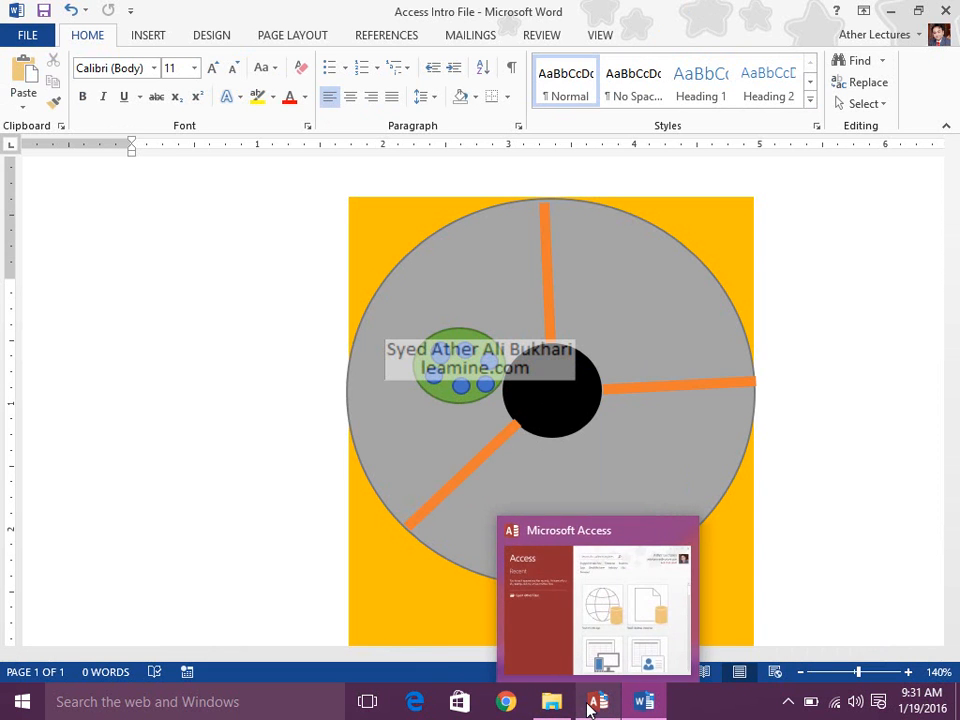
click(570, 650)
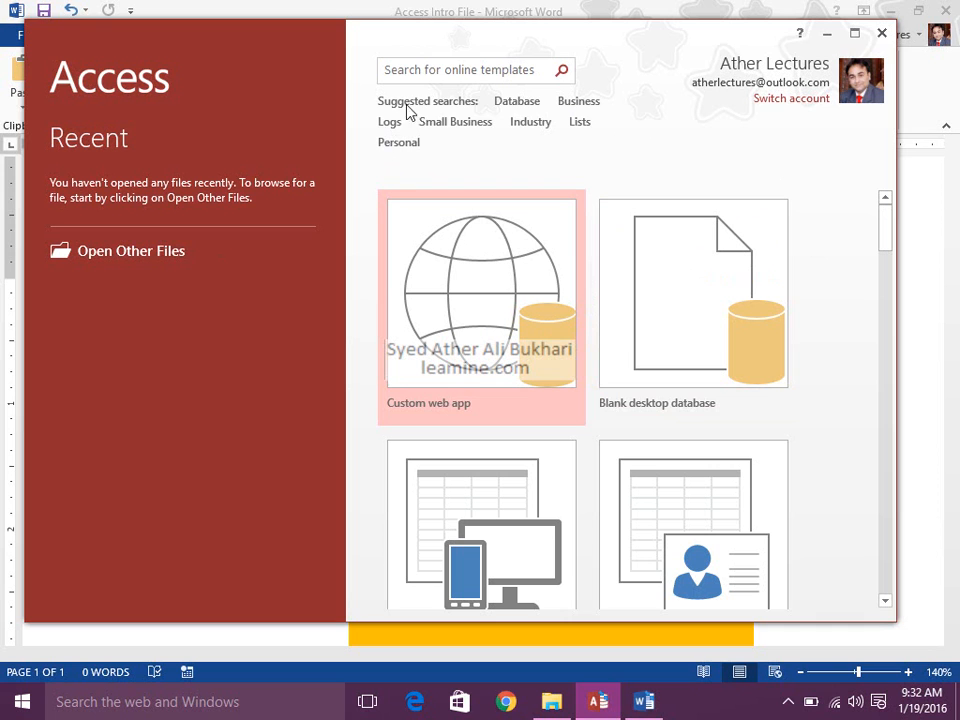
click(565, 104)
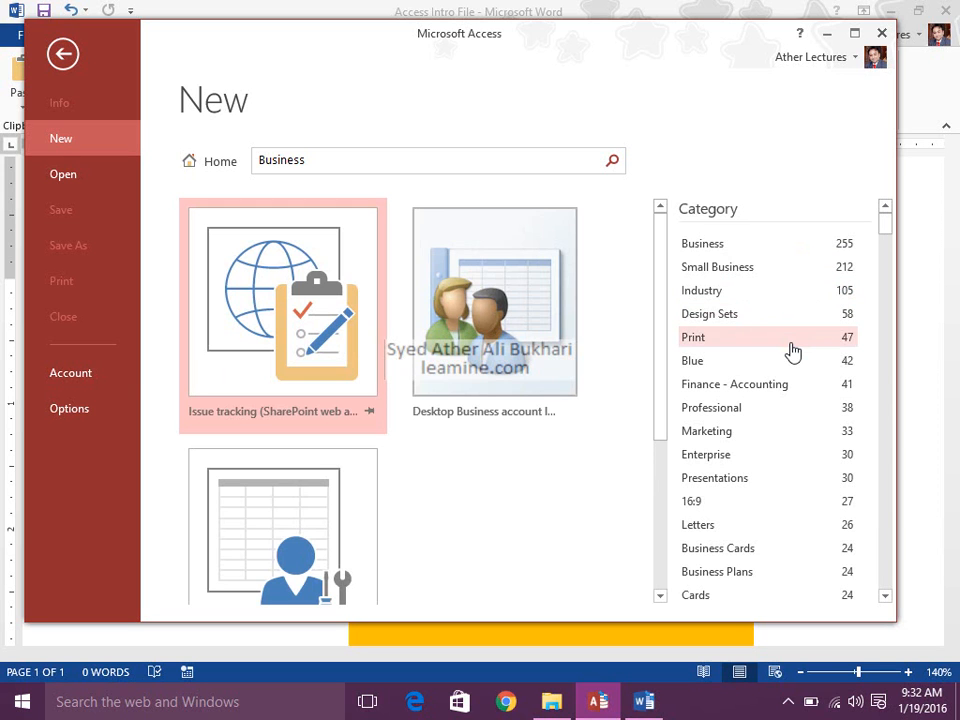
drag(665, 283, 667, 445)
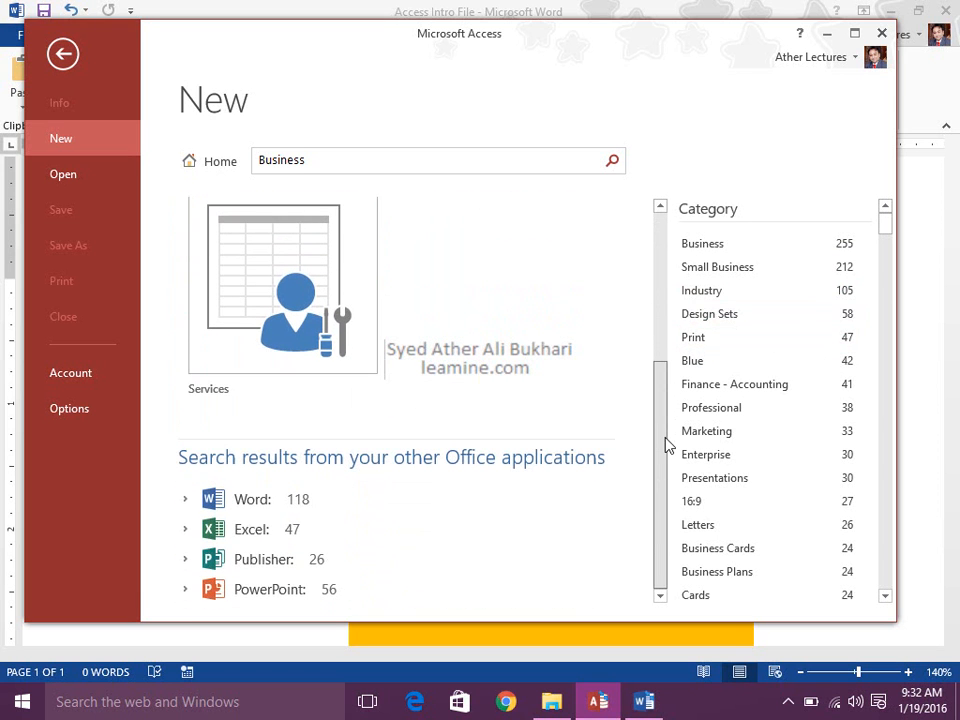
mouse_move(667, 445)
mouse_down()
mouse_move(659, 265)
mouse_move(672, 447)
mouse_up()
scroll(675, 343, up, 1)
scroll(688, 520, down, 1)
scroll(683, 349, up, 4)
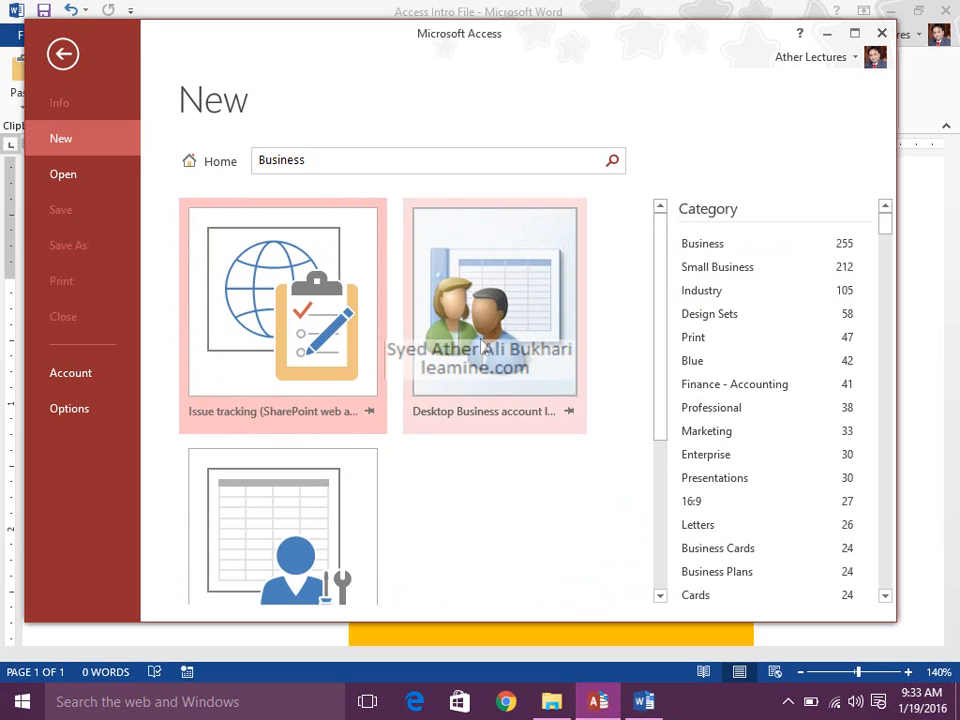
Return to the Access start screen and look through the full list of available database and web app templates.
click(59, 62)
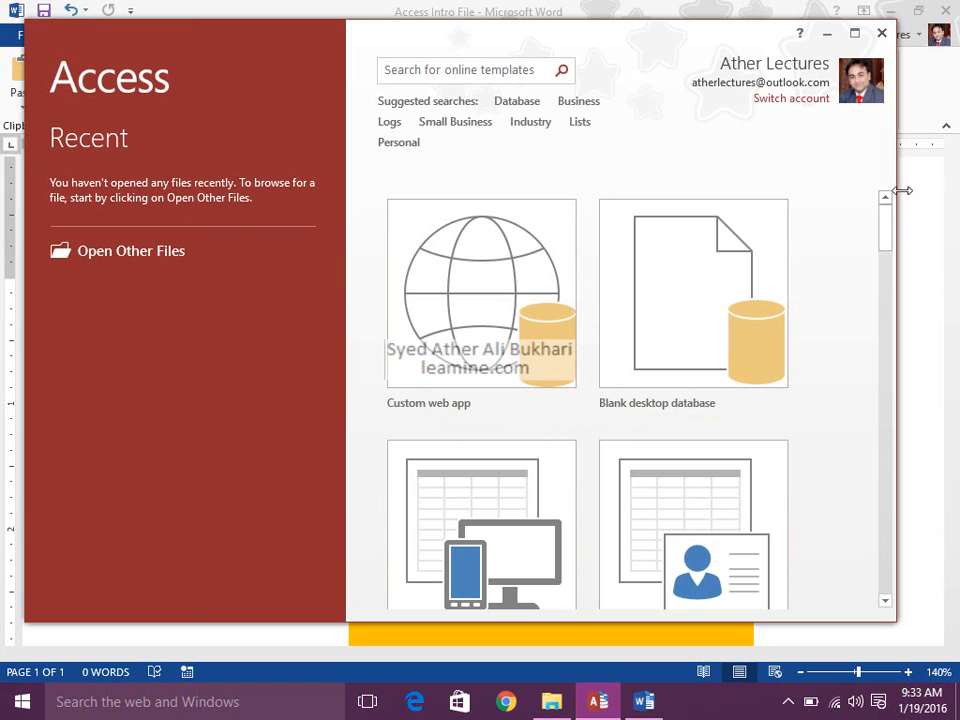
drag(885, 230, 885, 259)
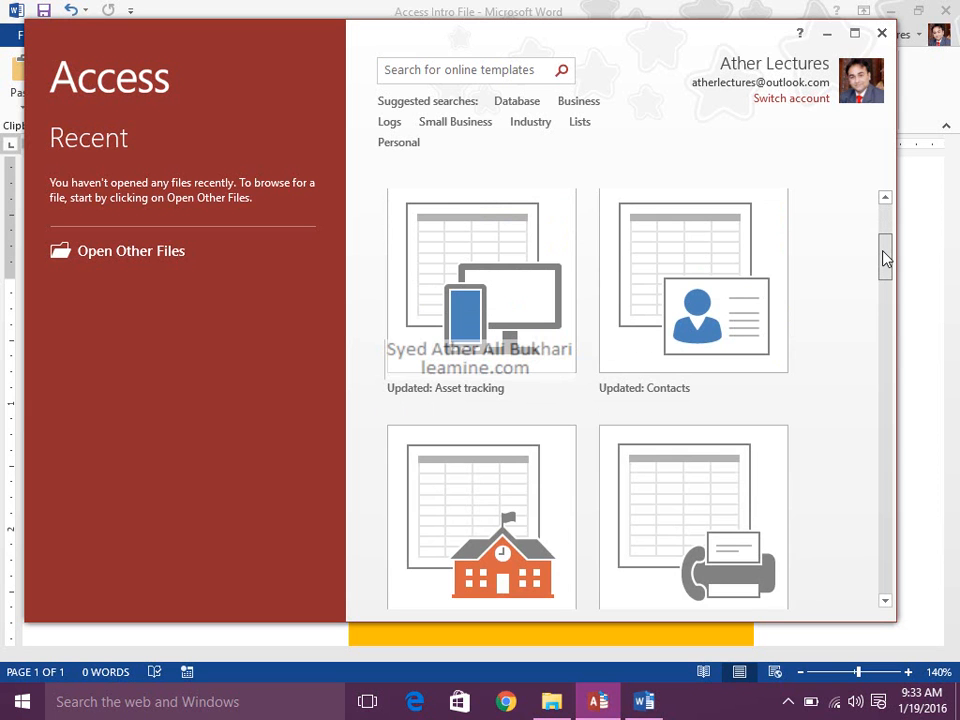
drag(885, 259, 885, 284)
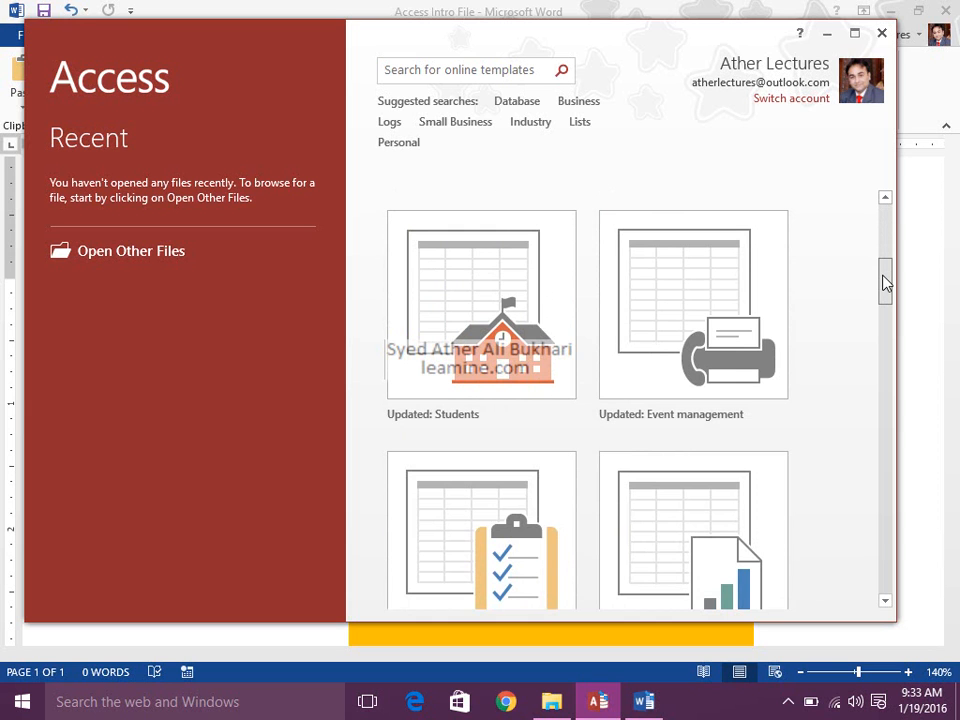
drag(885, 283, 889, 302)
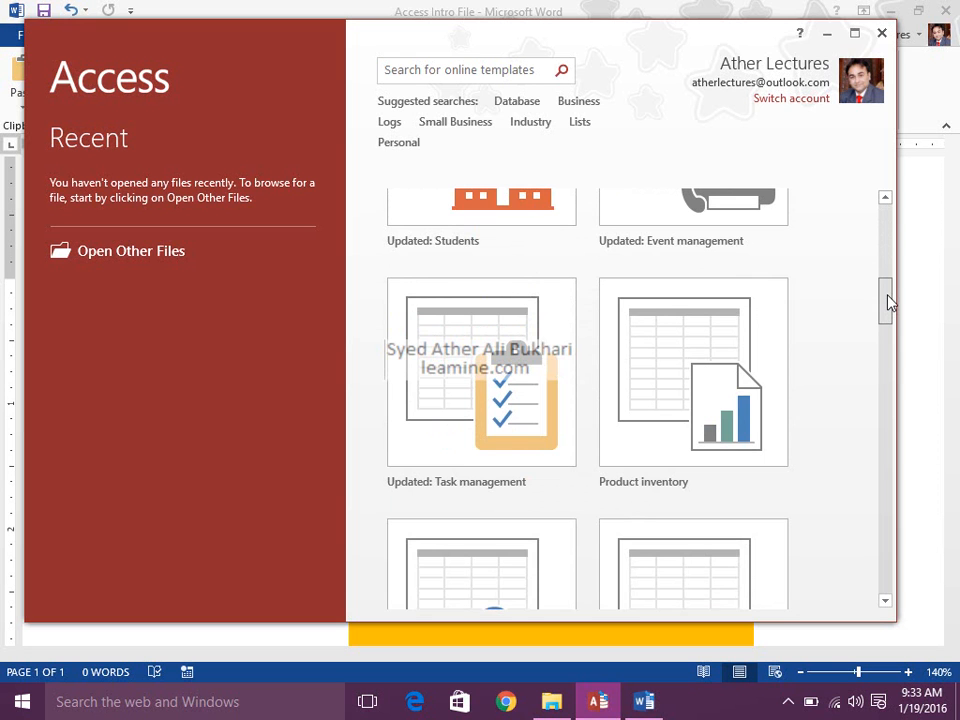
drag(890, 302, 912, 585)
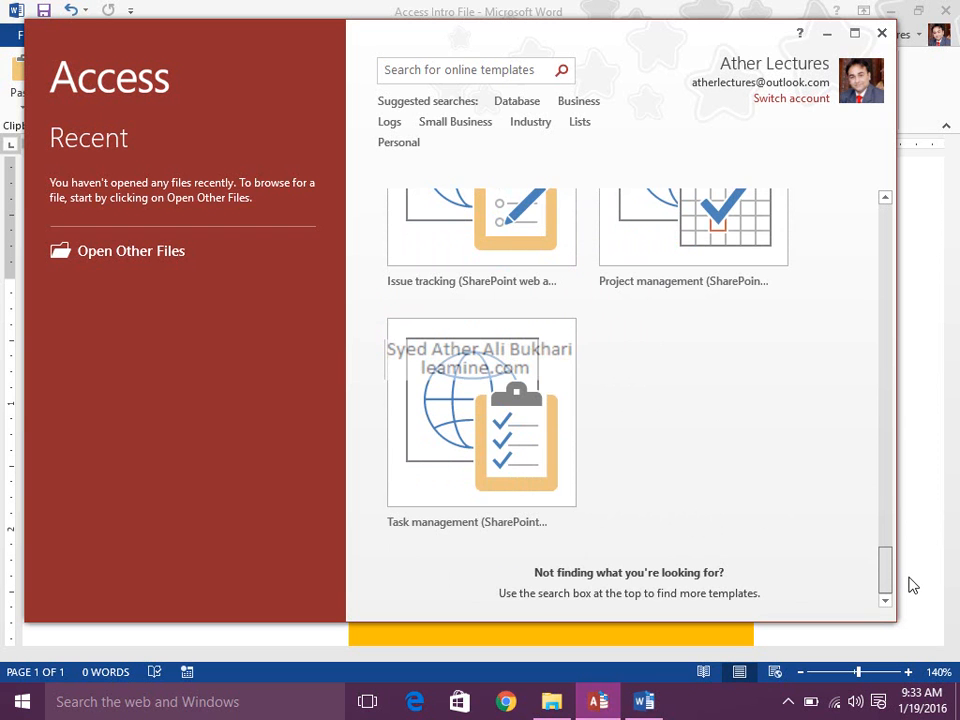
Go back to the start of the template list and choose the Blank desktop database template.
drag(912, 585, 895, 222)
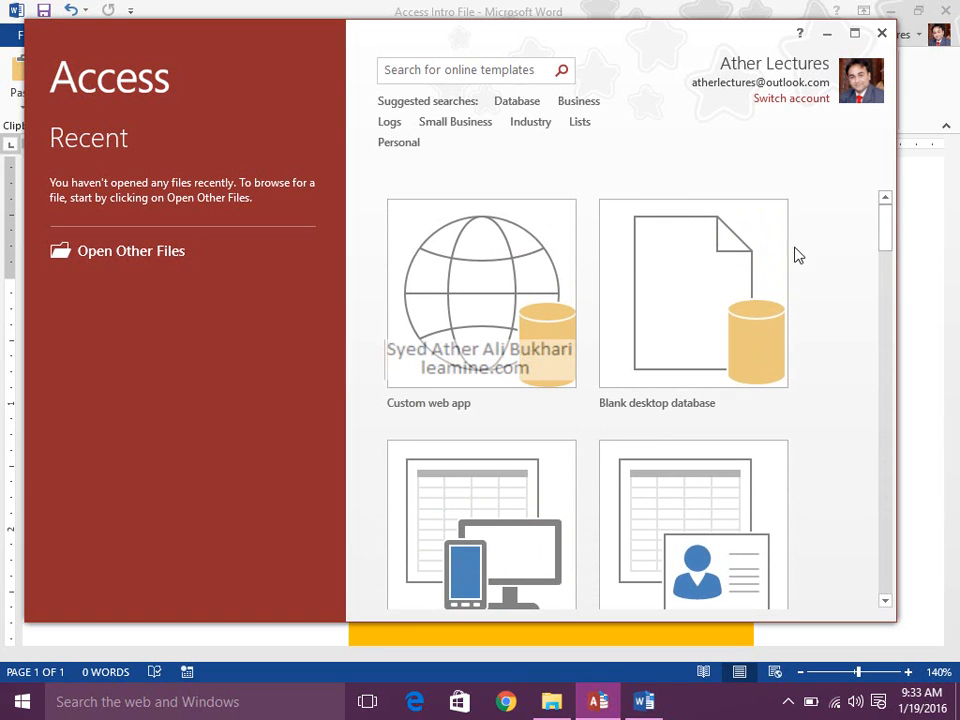
click(697, 312)
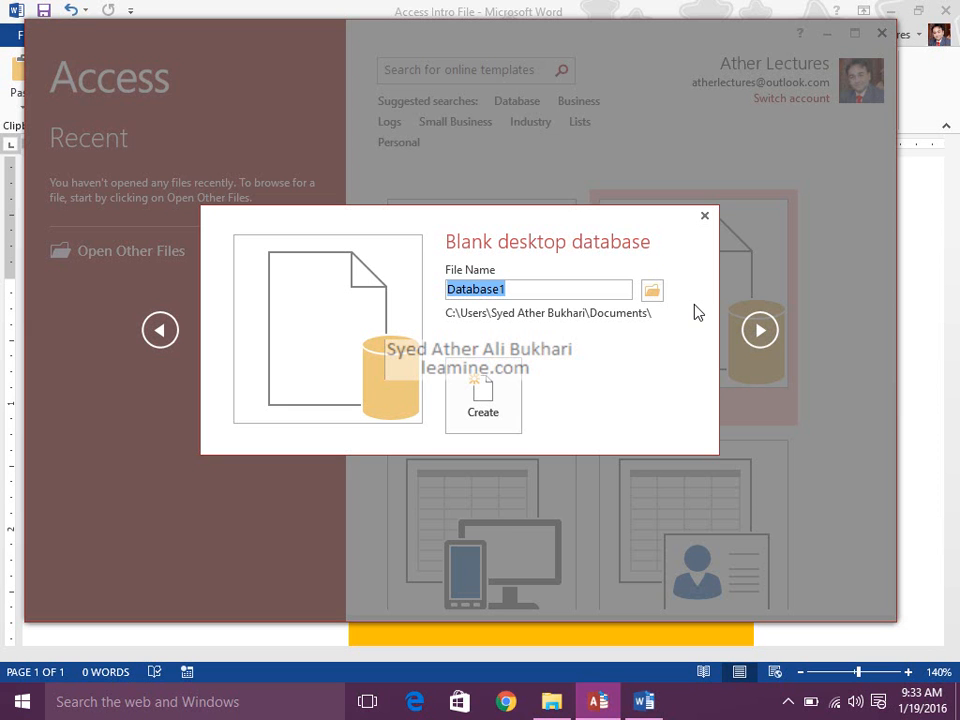
Switch to Word to review the green circle in the shape drawing and return to the new database dialog in Access.
click(641, 702)
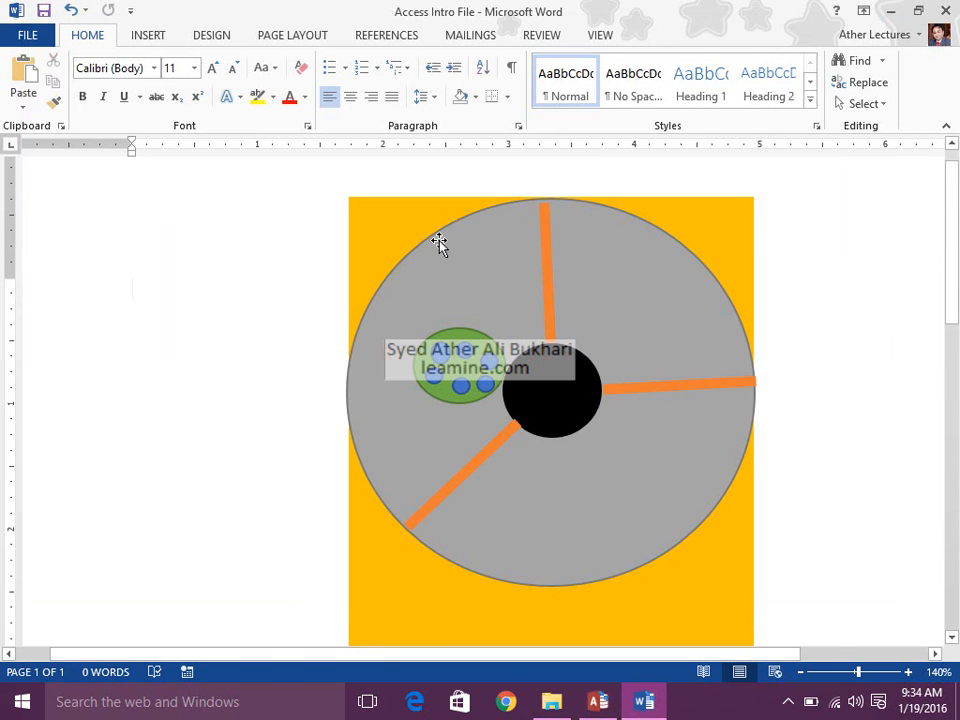
click(474, 330)
click(476, 330)
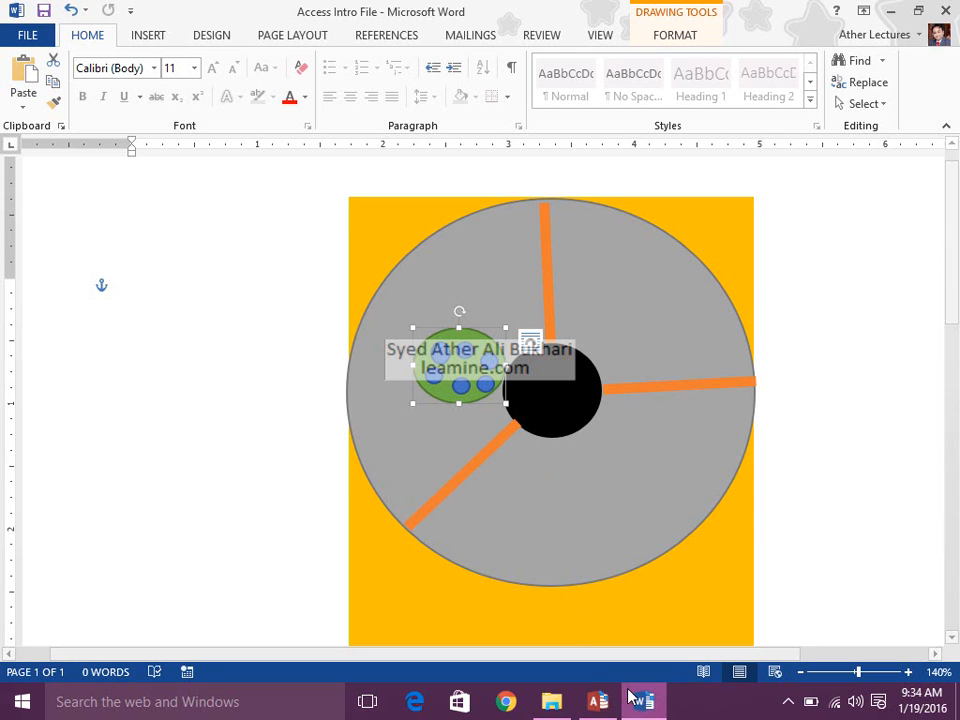
mouse_move(601, 706)
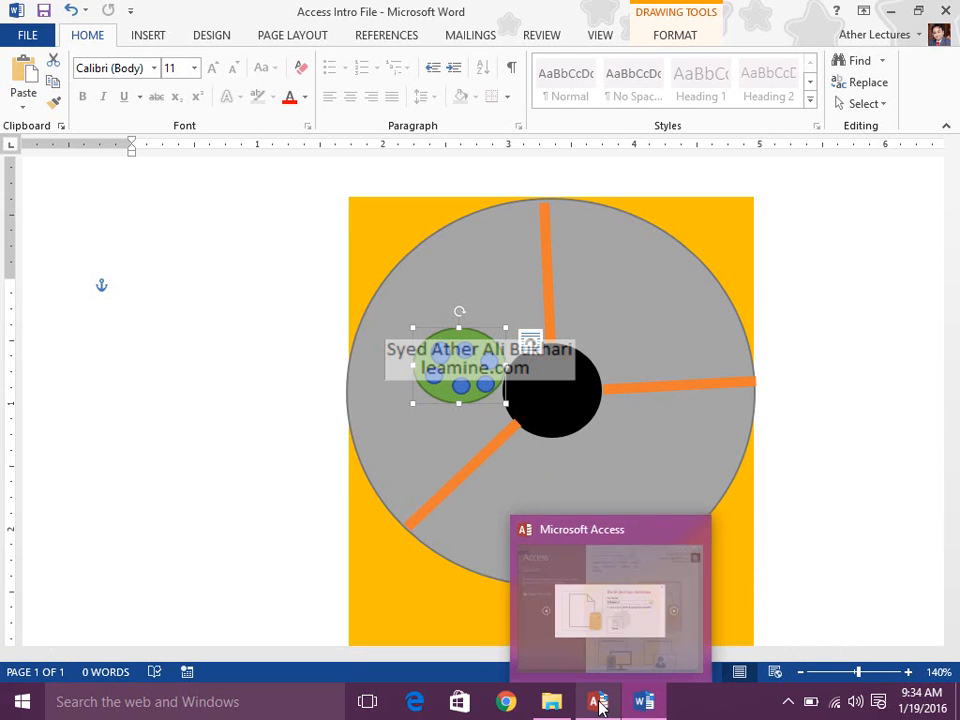
click(600, 655)
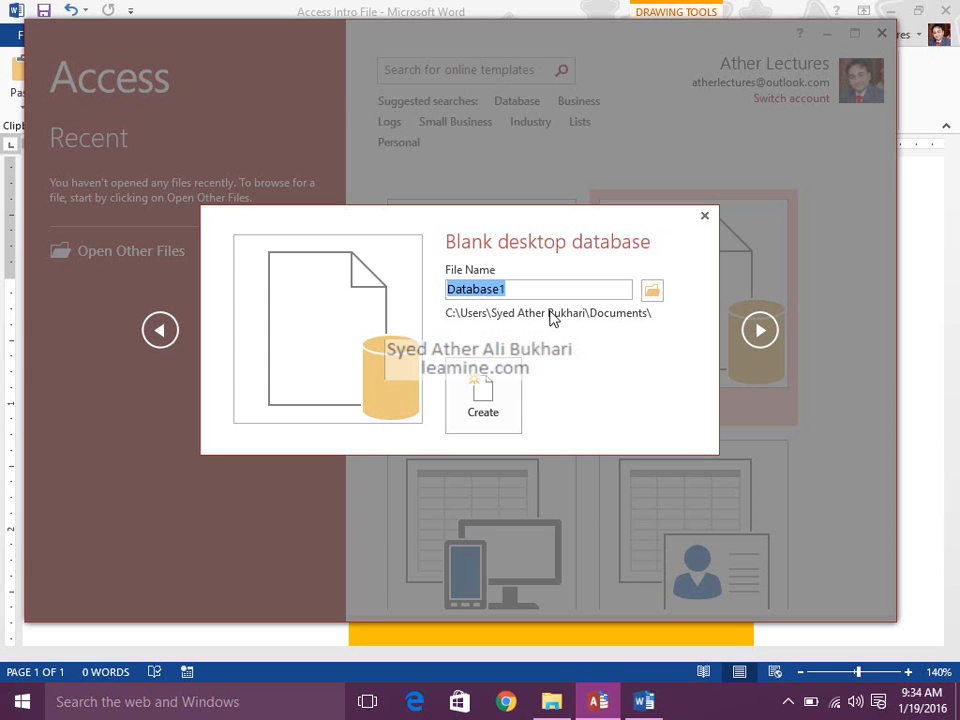
Name the new blank database DBStock and browse to the Desktop as its save location.
text(DB)
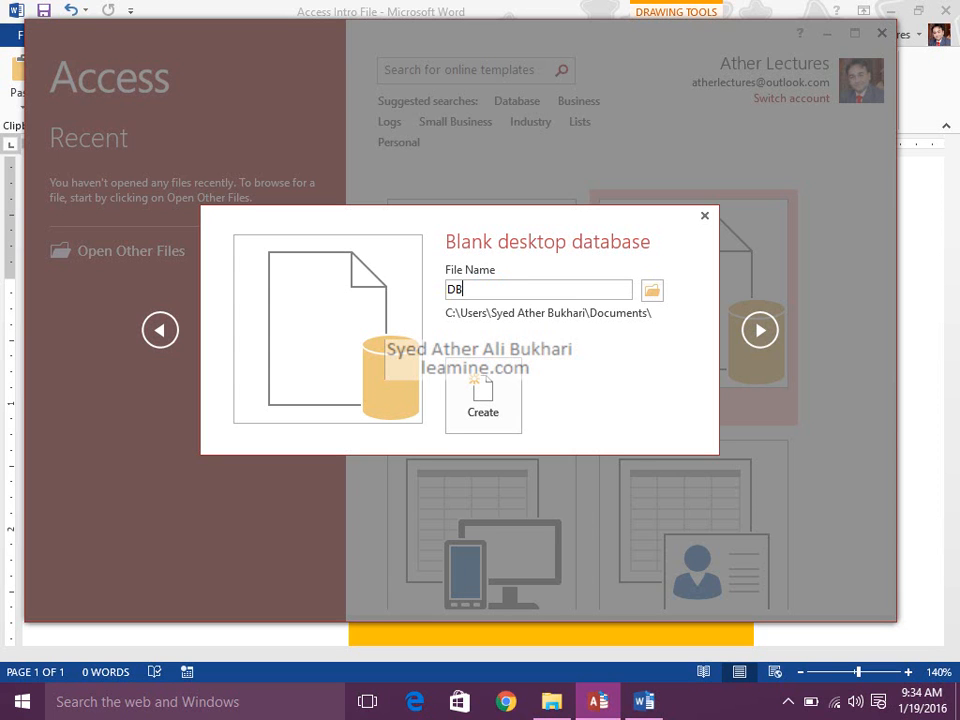
text(Stock)
key(XF86MonBrightnessDown)
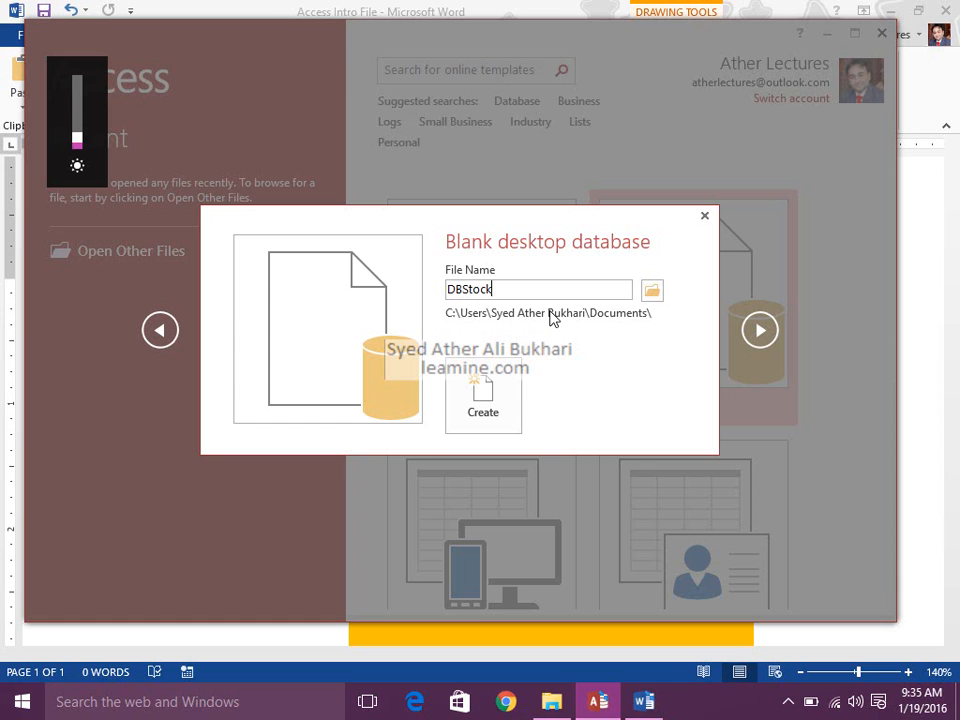
key(XF86MonBrightnessDown)
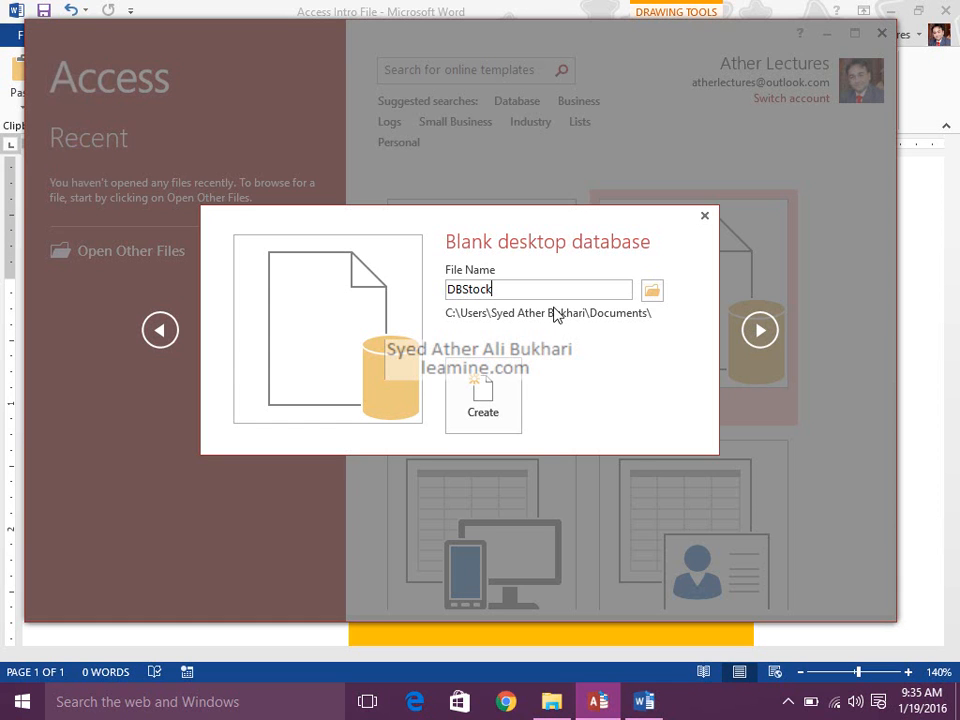
click(651, 291)
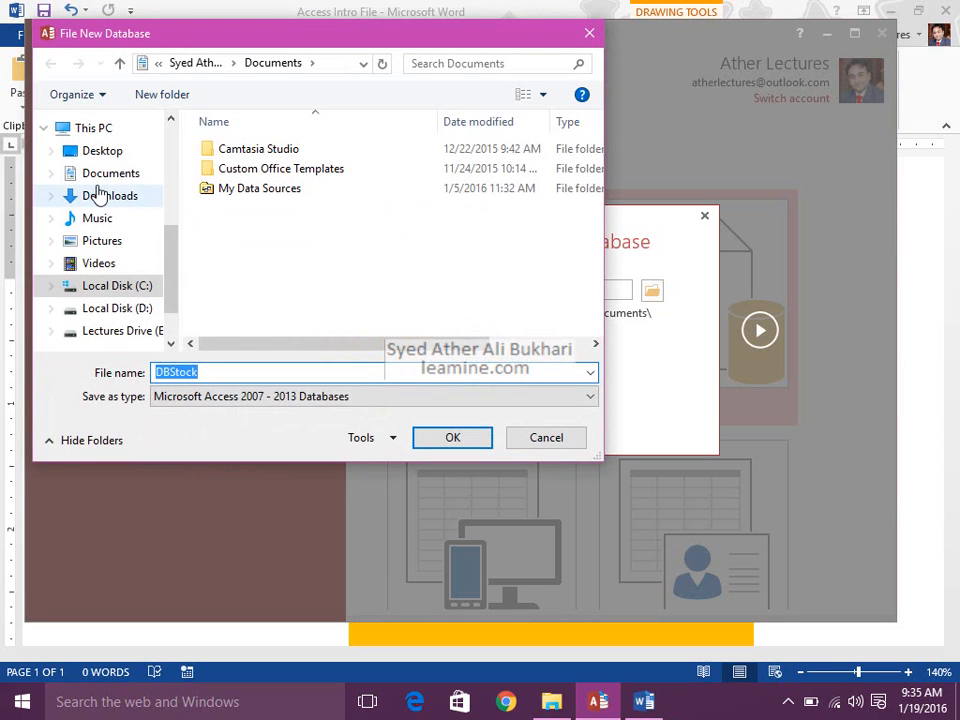
click(90, 156)
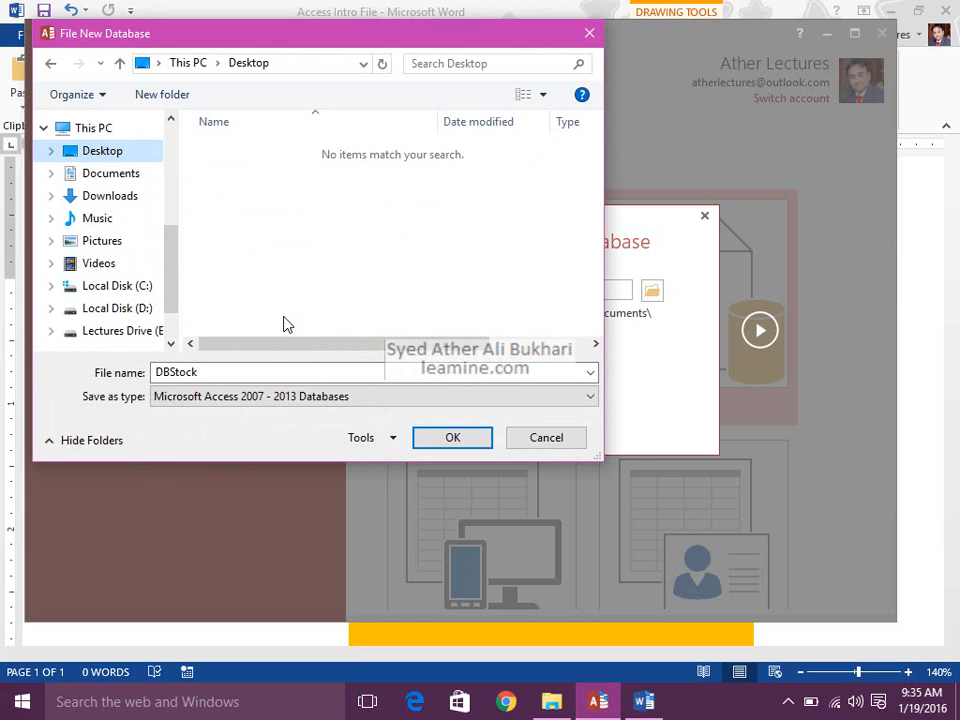
Look through the save formats, try Microsoft Access Databases (2000 format), and restore Microsoft Access 2007 - 2013 Databases.
click(225, 399)
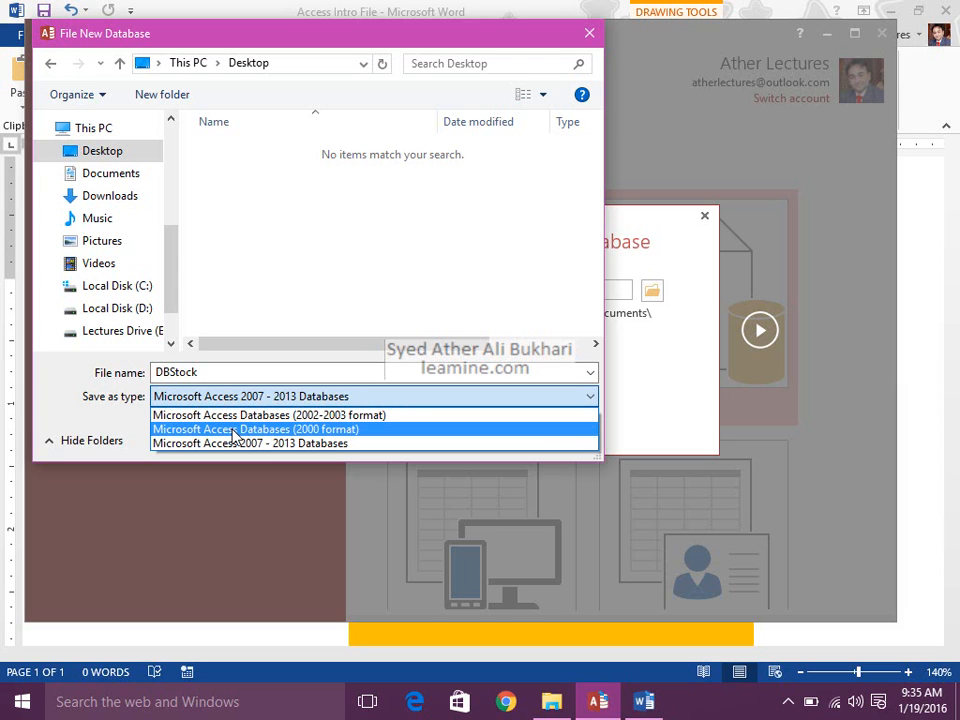
click(379, 446)
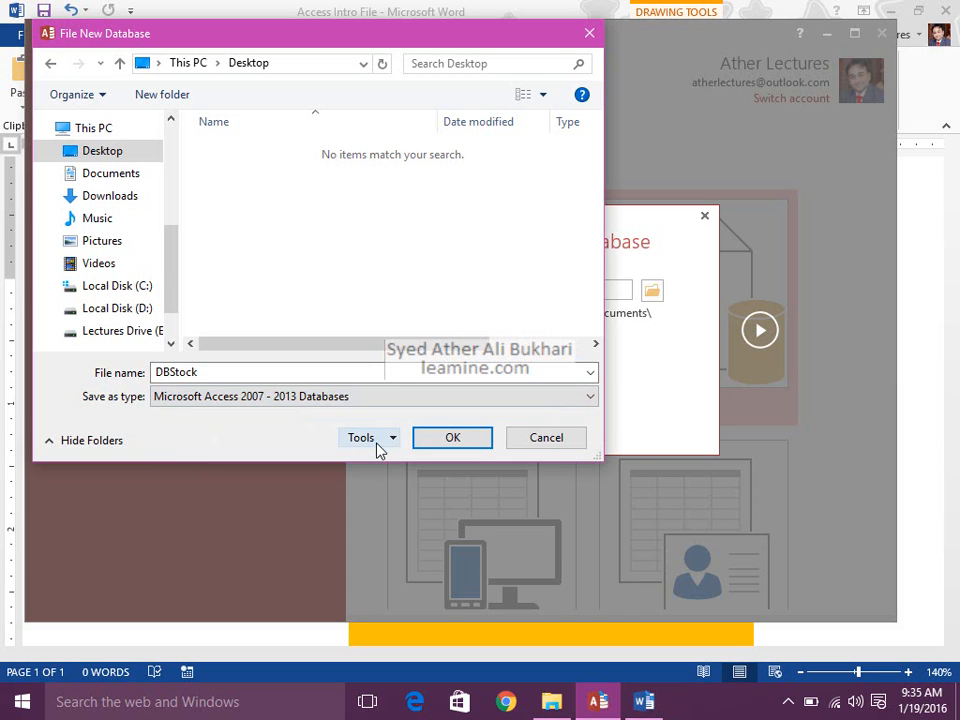
click(287, 403)
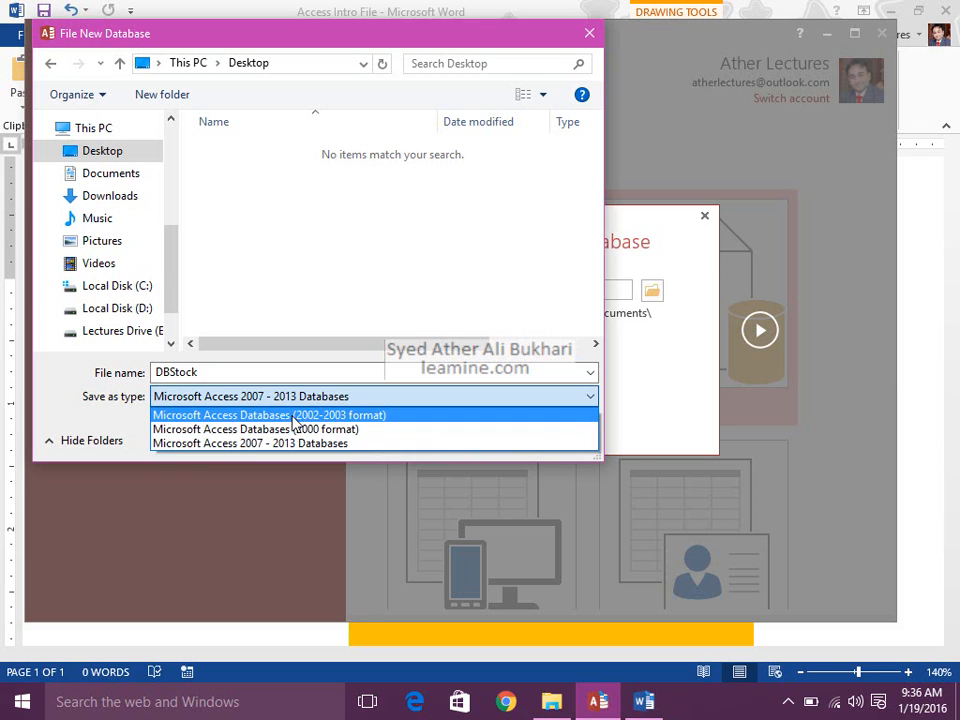
click(298, 429)
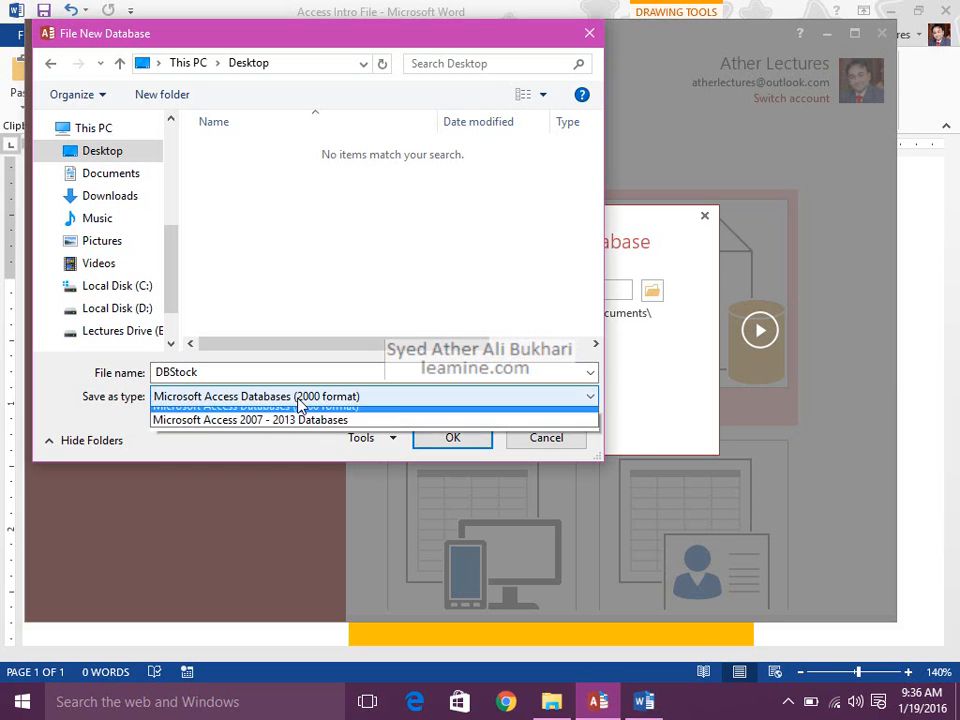
click(300, 402)
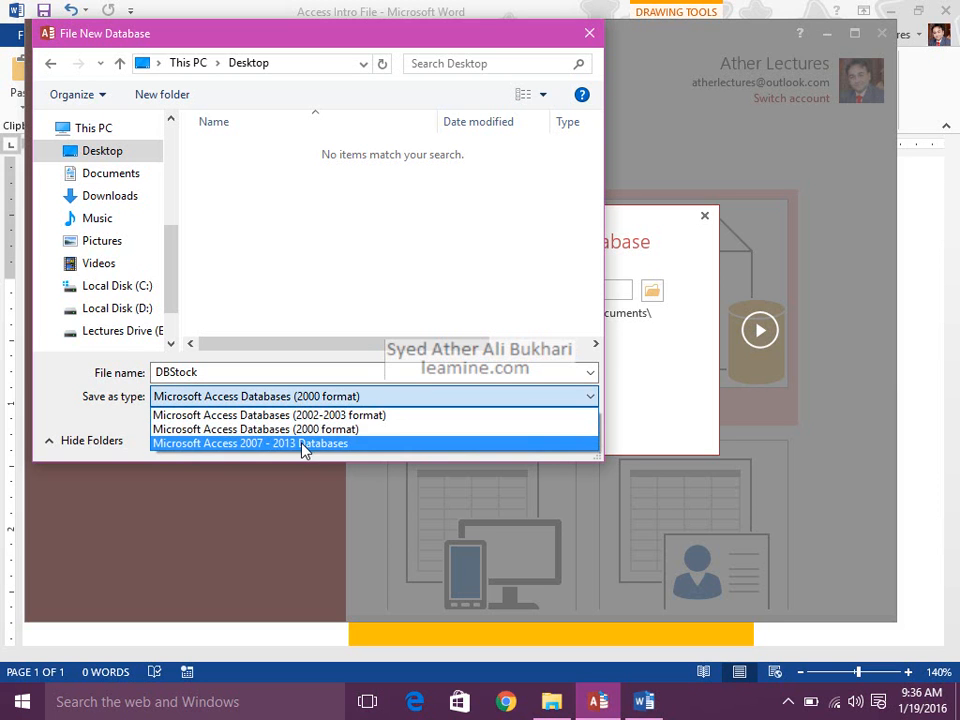
click(304, 446)
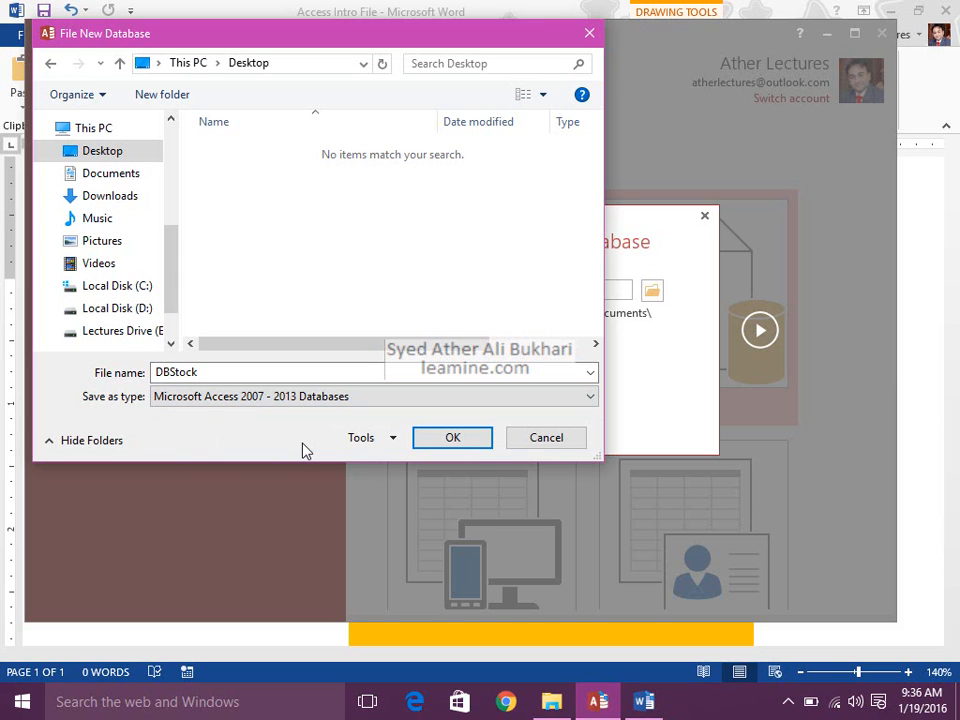
Check the additional save tools and confirm DBStock on the Desktop as the new database file.
click(394, 444)
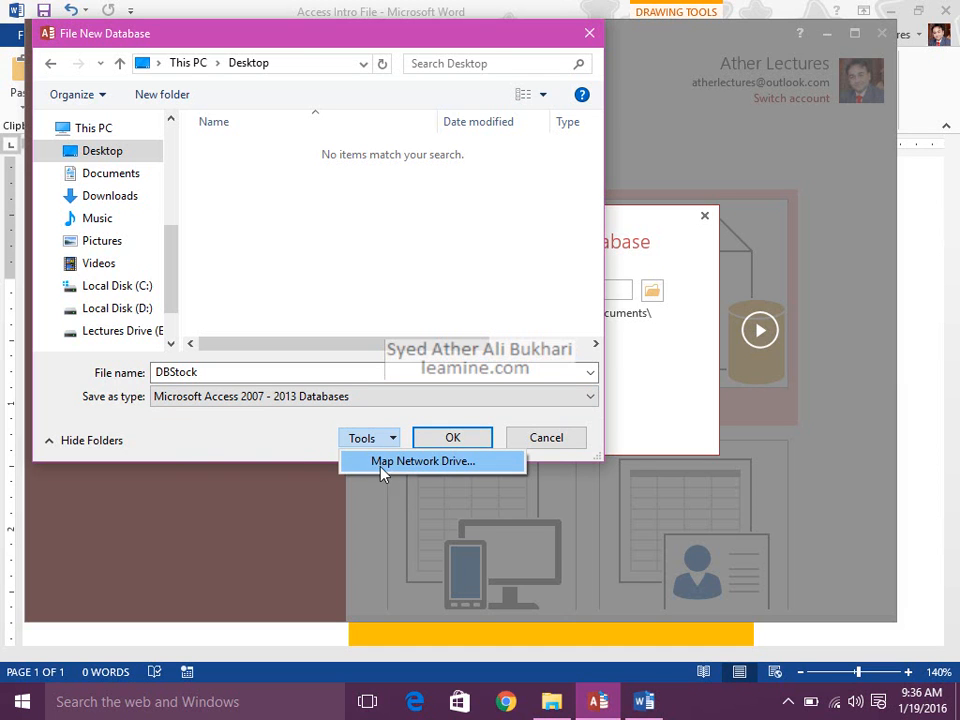
click(293, 449)
click(231, 371)
key(Tab)
click(450, 438)
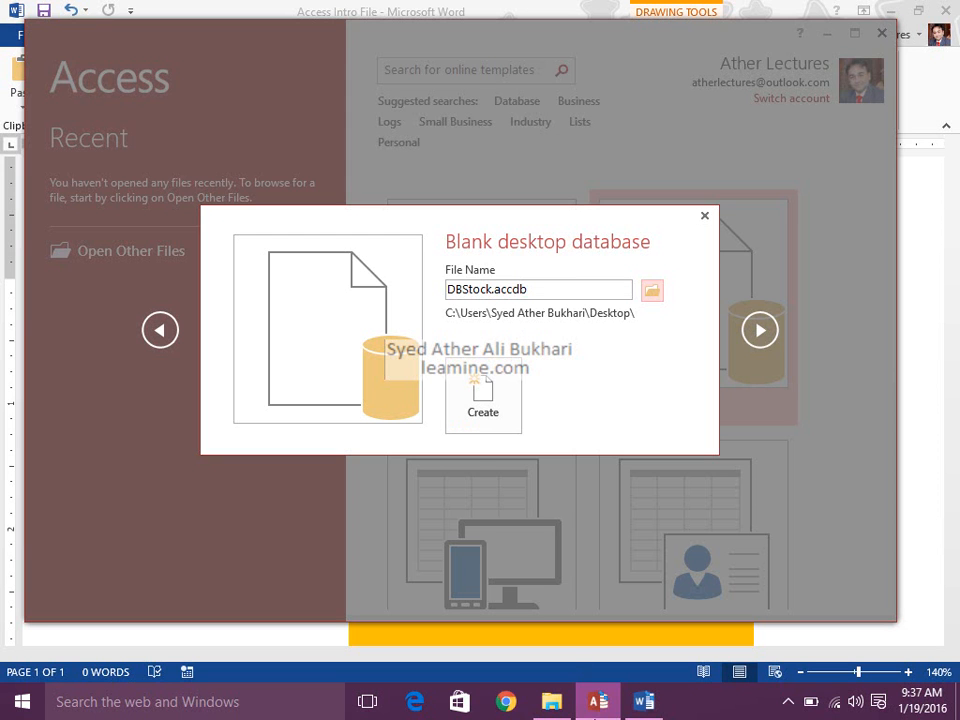
Glance at the Word drawing, create the DBStock database, minimize Word and maximize the Access window.
click(632, 705)
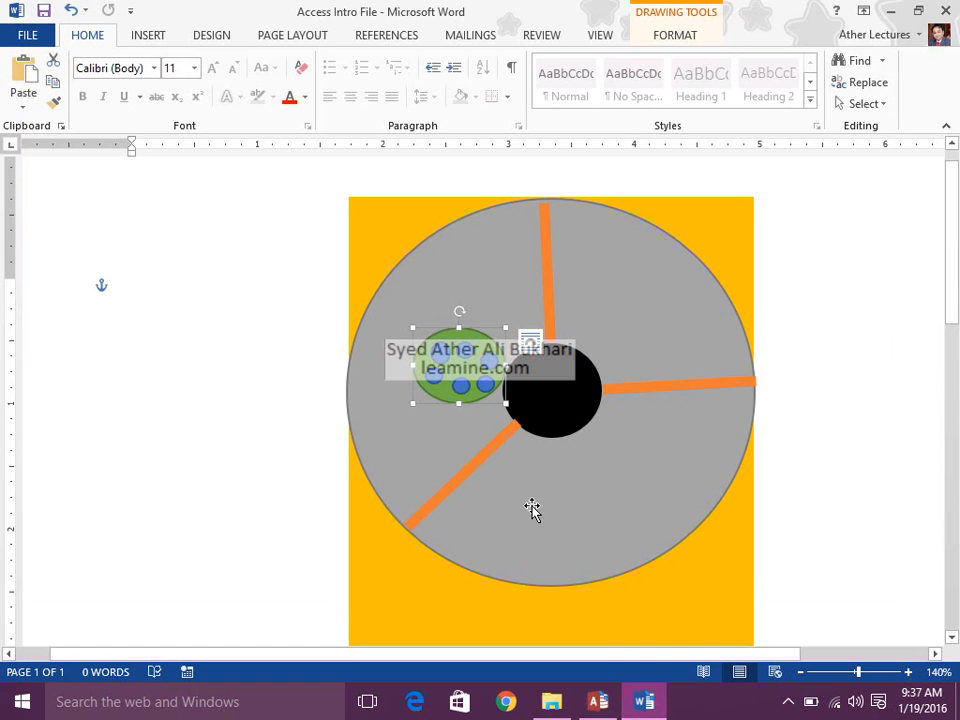
click(600, 701)
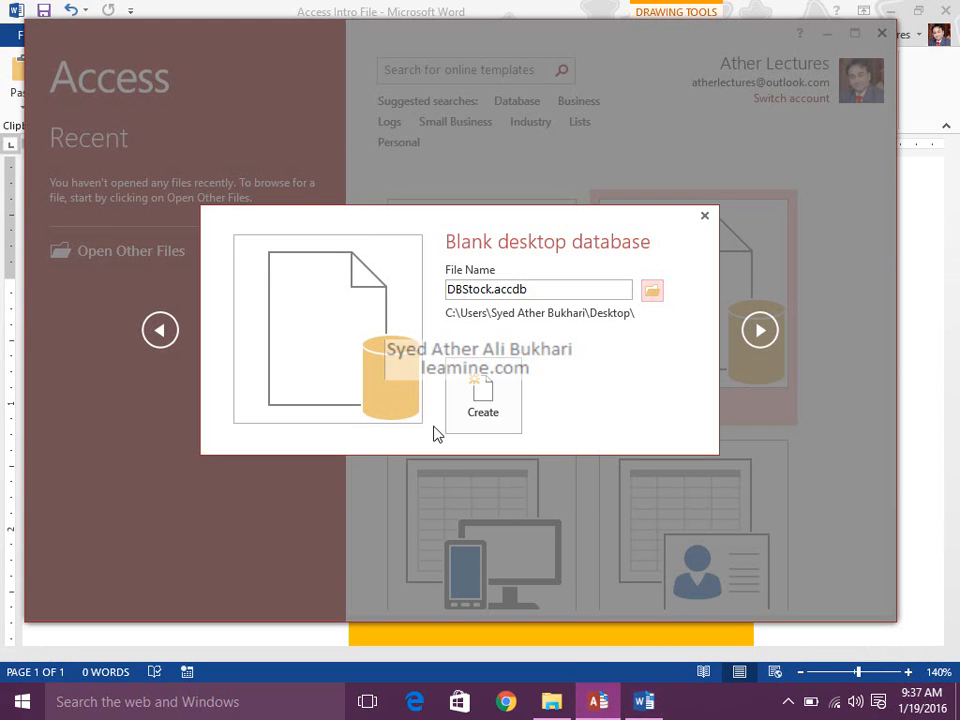
click(518, 424)
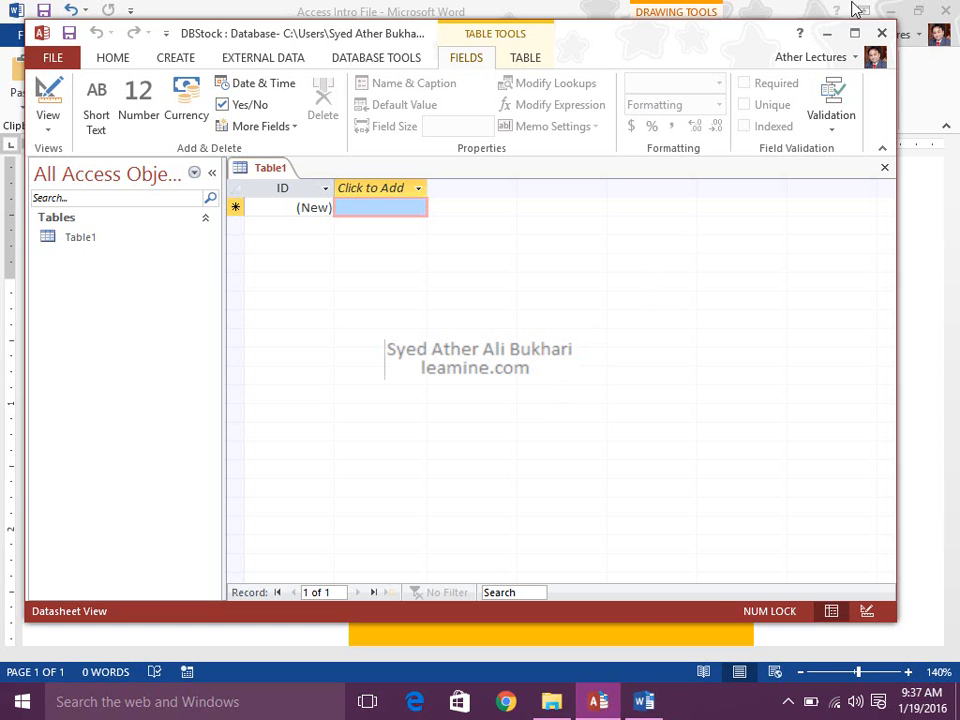
click(891, 11)
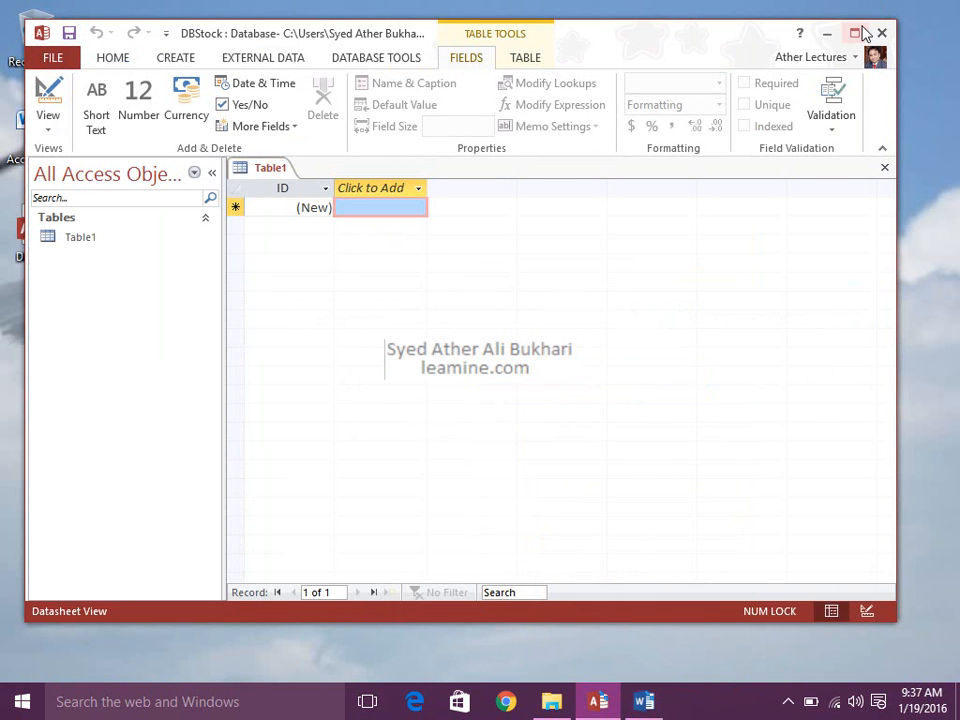
click(855, 35)
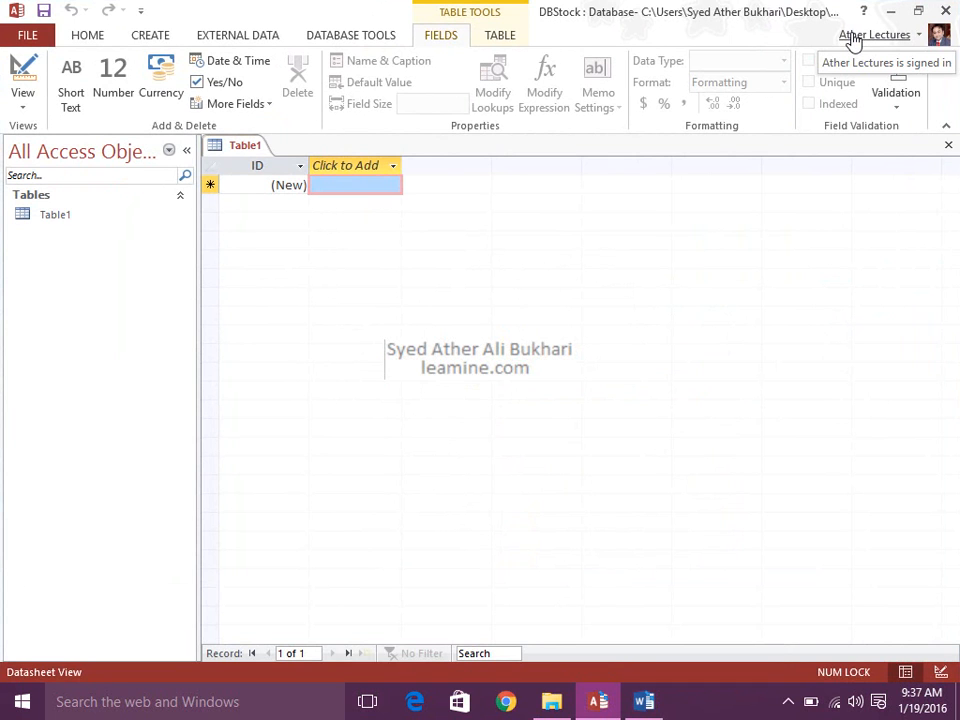
click(789, 701)
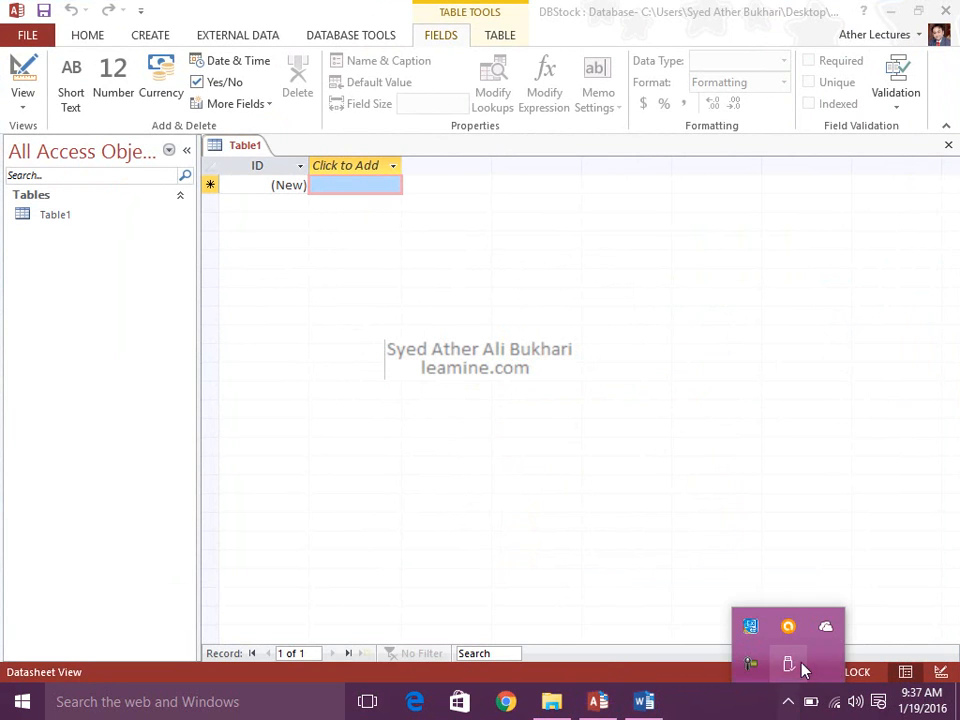
click(754, 666)
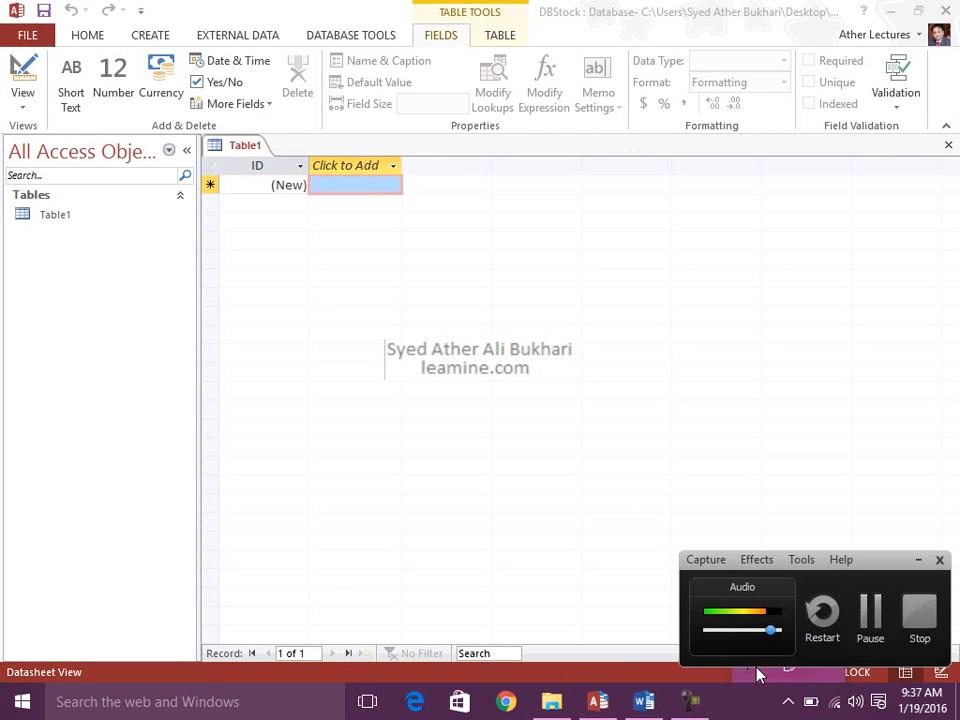
click(876, 622)
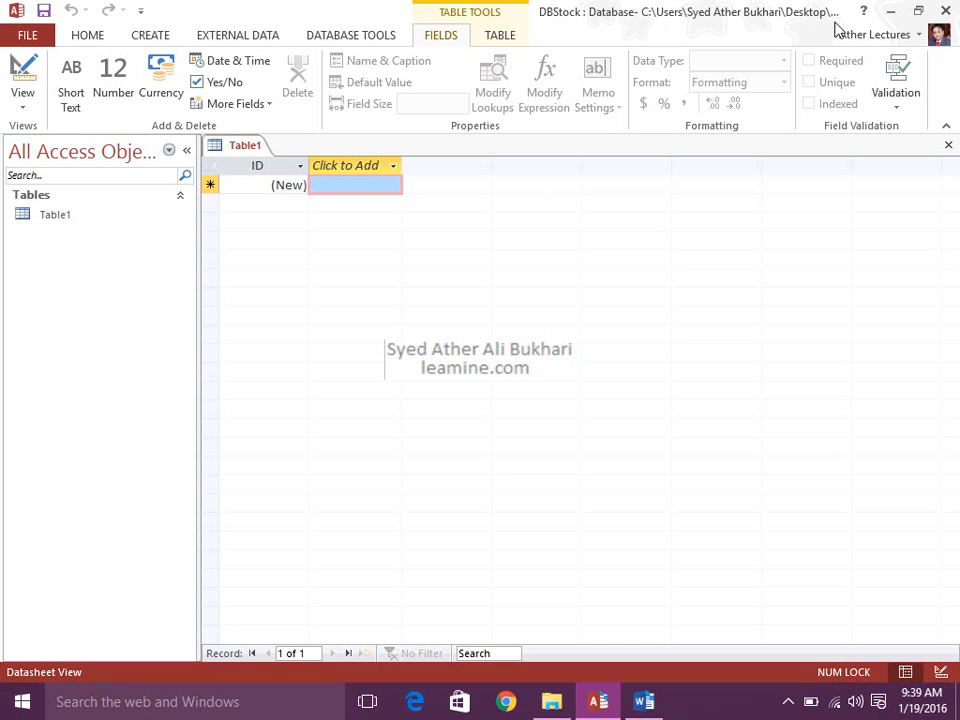
View the options available for the signed-in account and close them again.
click(922, 38)
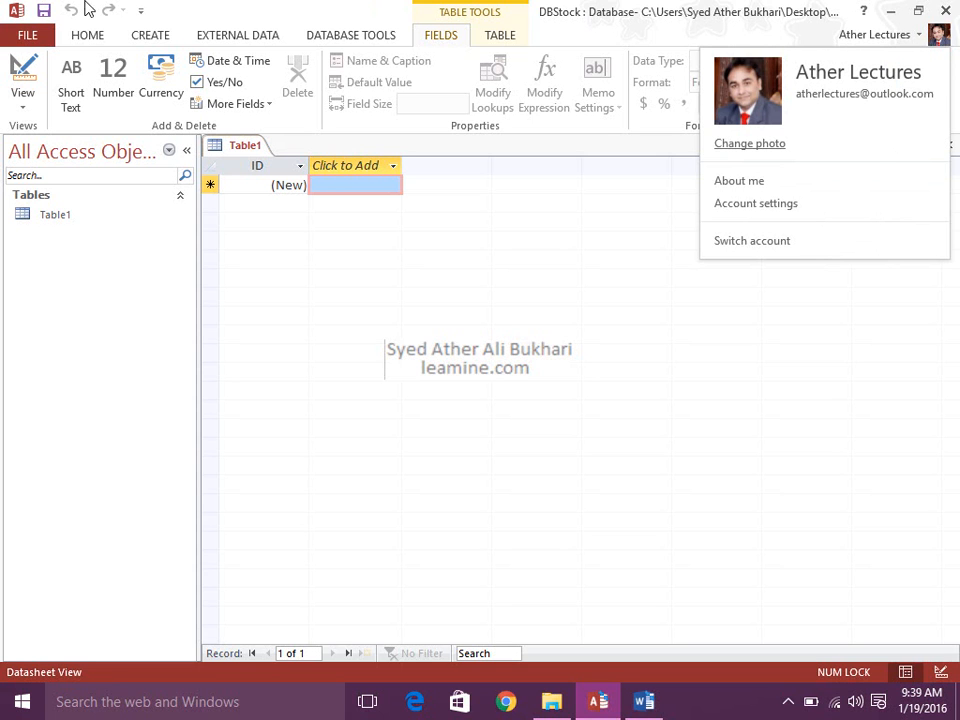
click(338, 12)
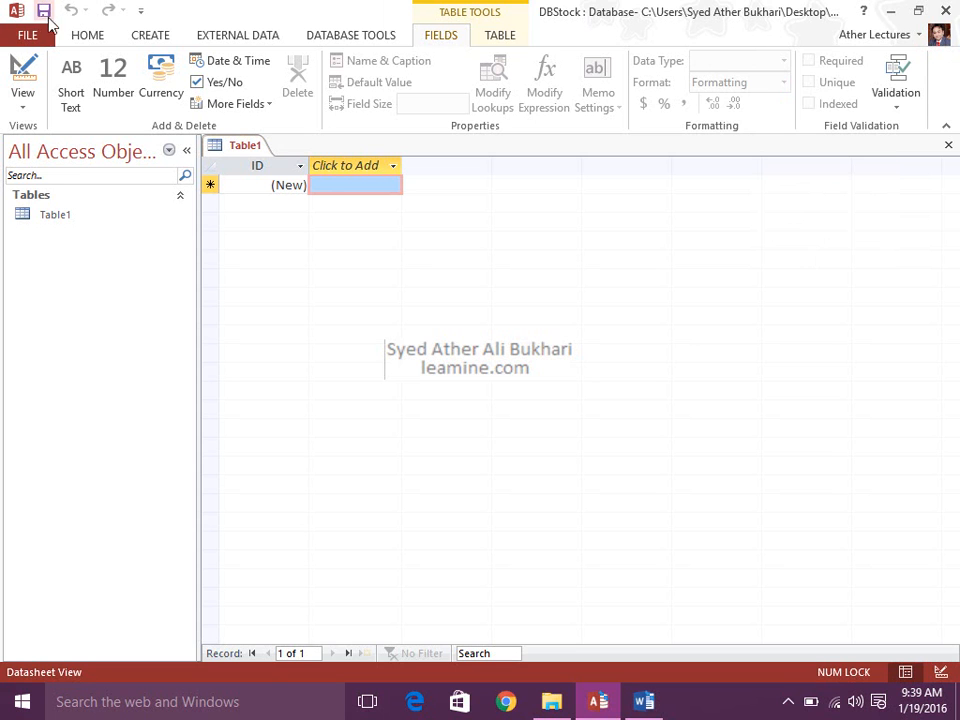
Move the Quick Access Toolbar below the ribbon and return it above the ribbon.
click(141, 14)
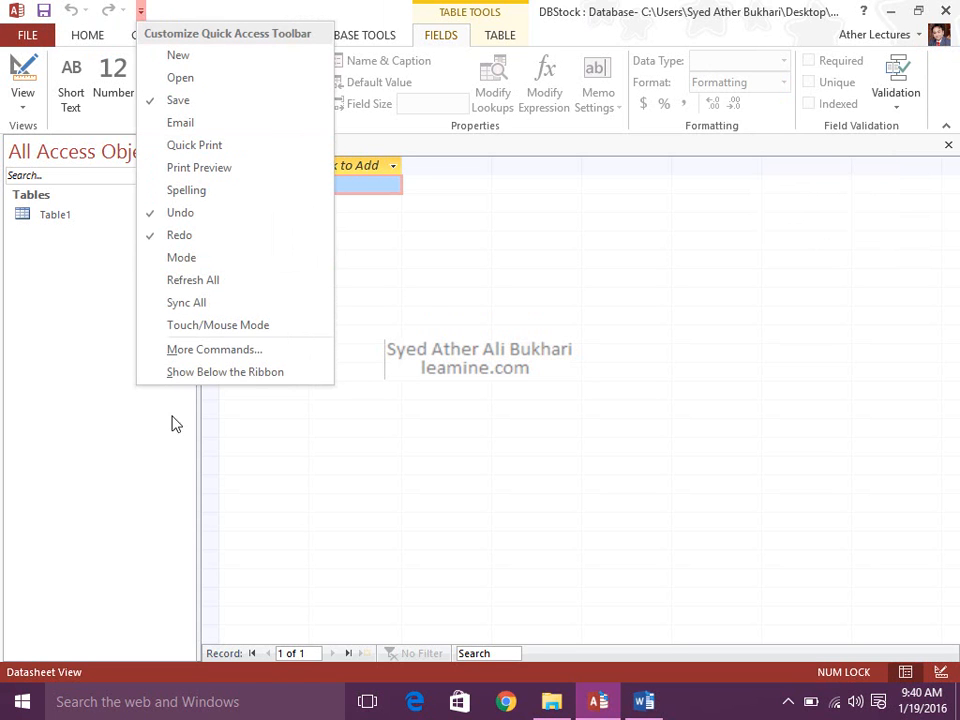
click(183, 373)
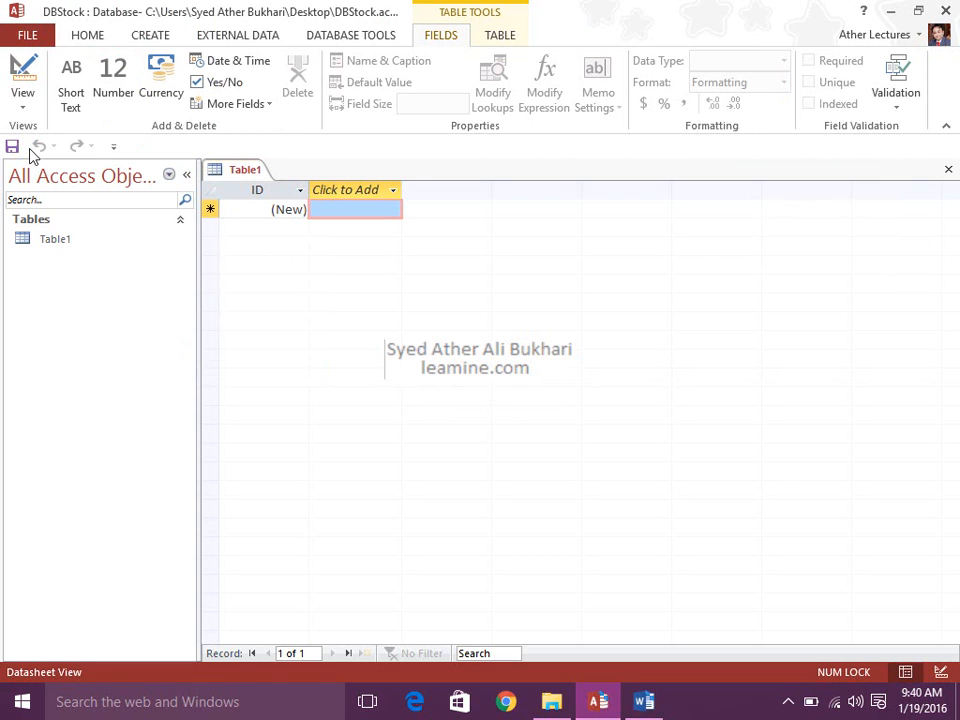
click(114, 148)
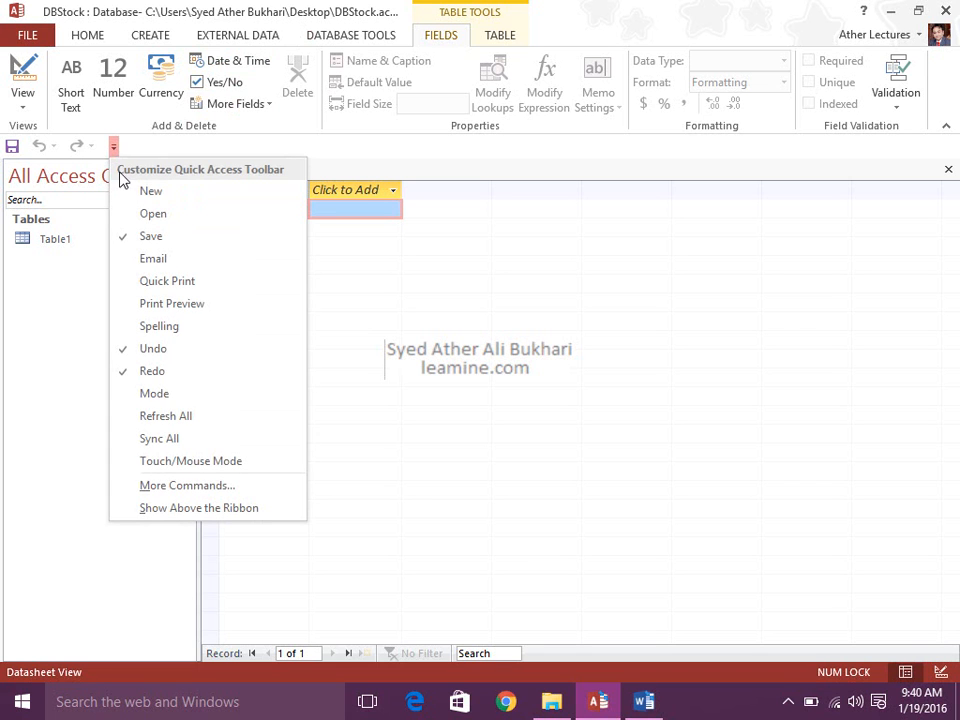
click(157, 517)
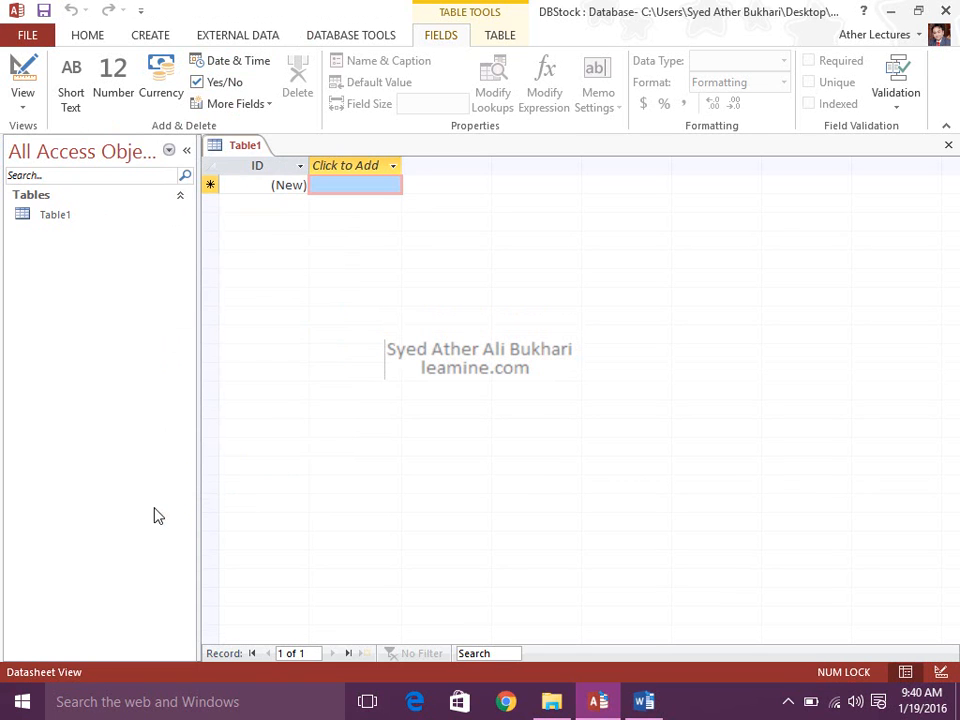
Minimize Access and move the DBStock database icon to the middle of the desktop.
click(890, 14)
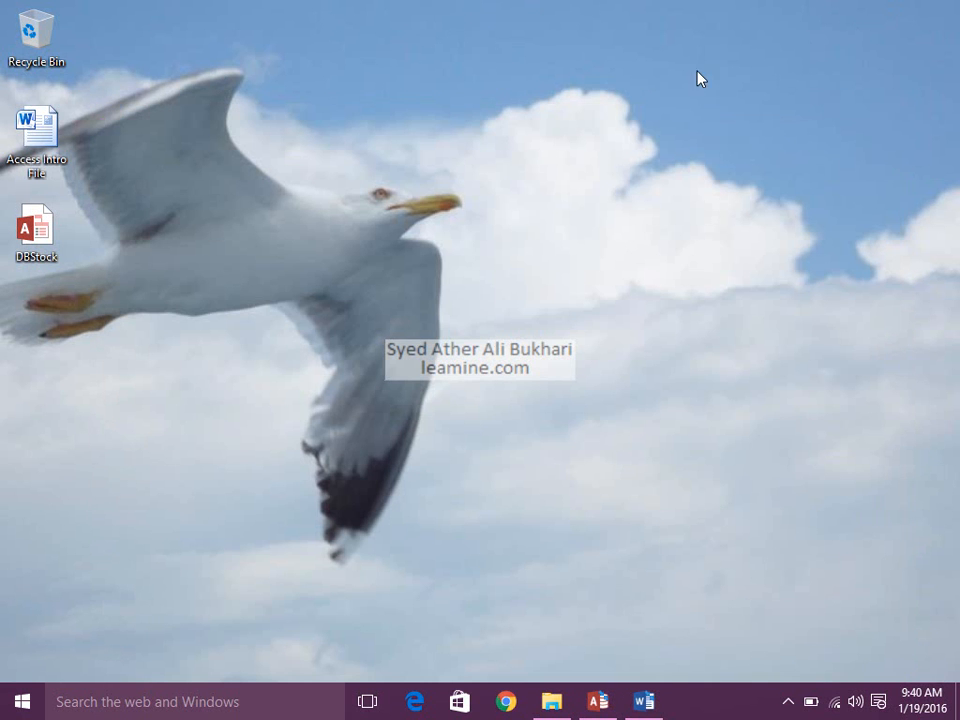
drag(39, 252, 476, 246)
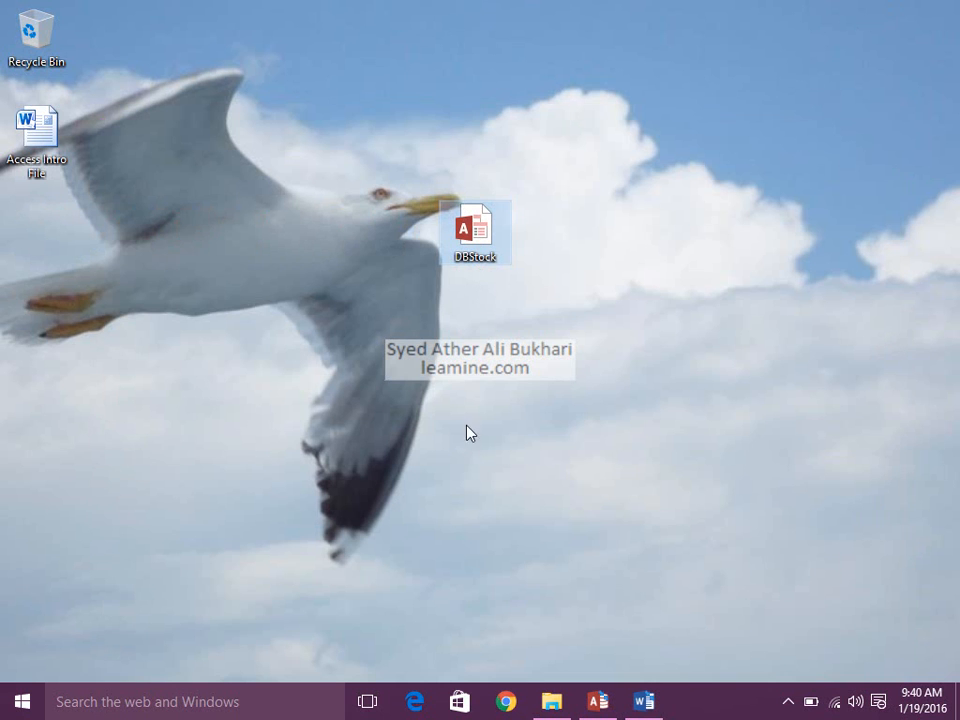
Restore the DBStock database window, glance at the Word drawing and return to Access.
click(599, 702)
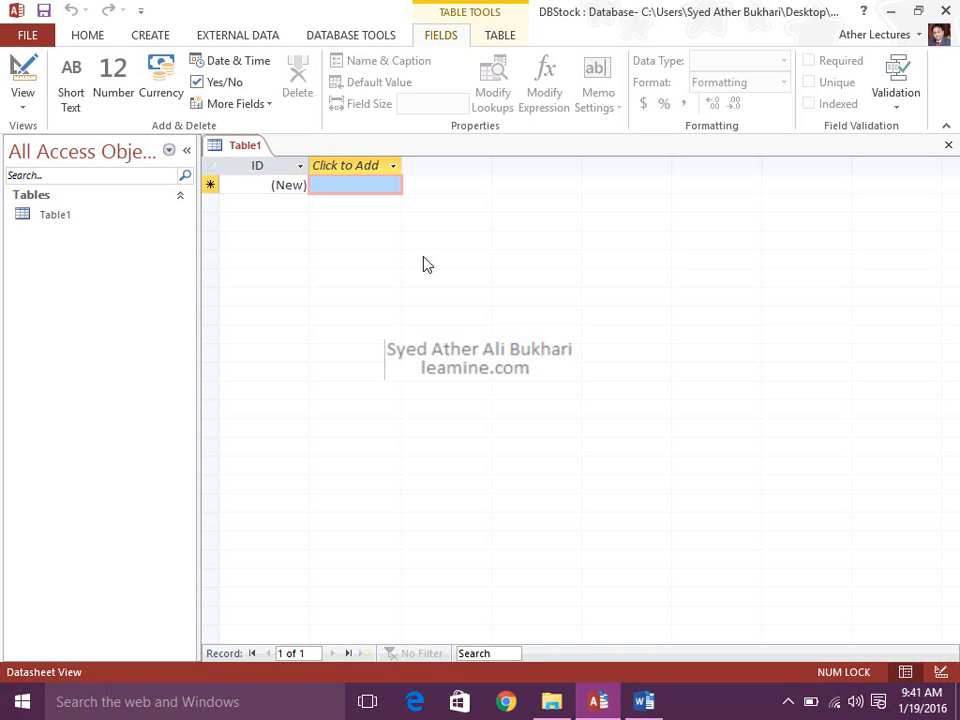
click(655, 706)
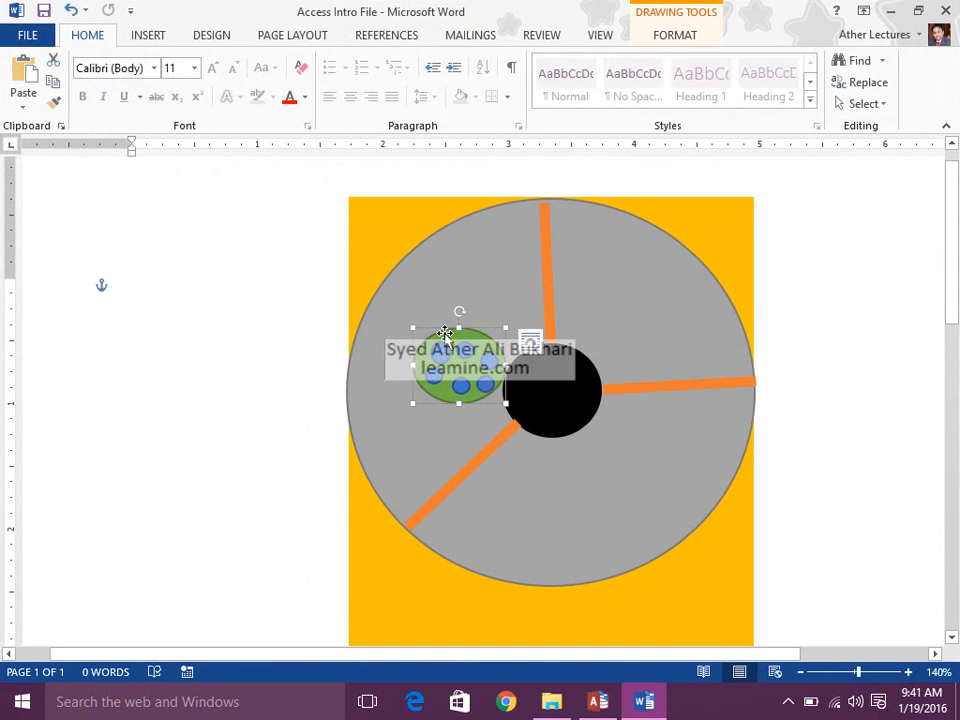
click(890, 14)
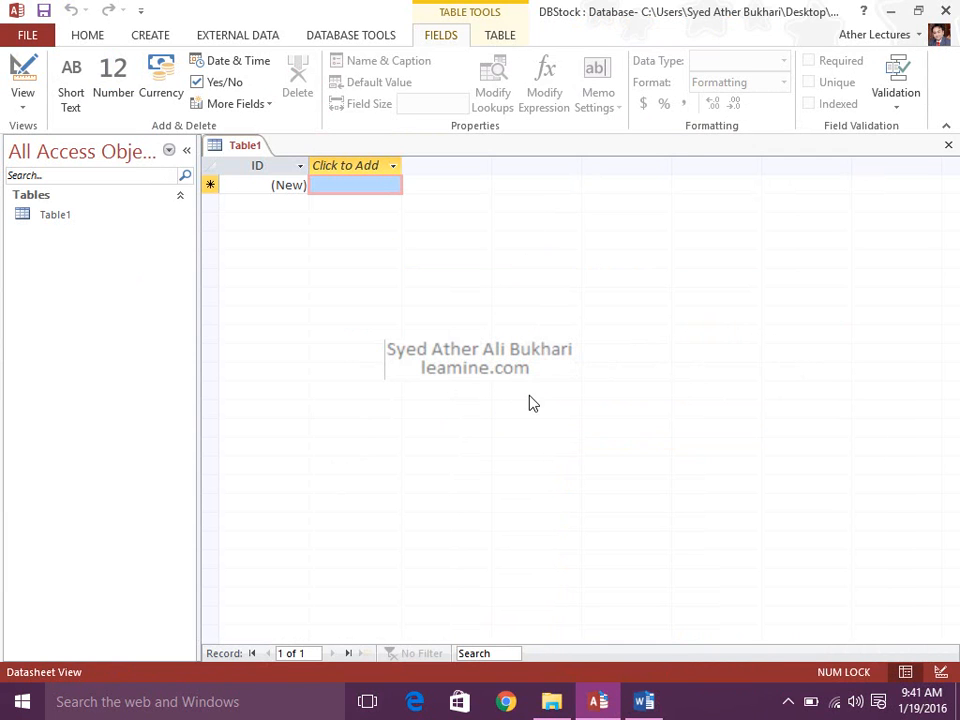
Display the commands for creating database objects and close the empty Table1.
click(149, 36)
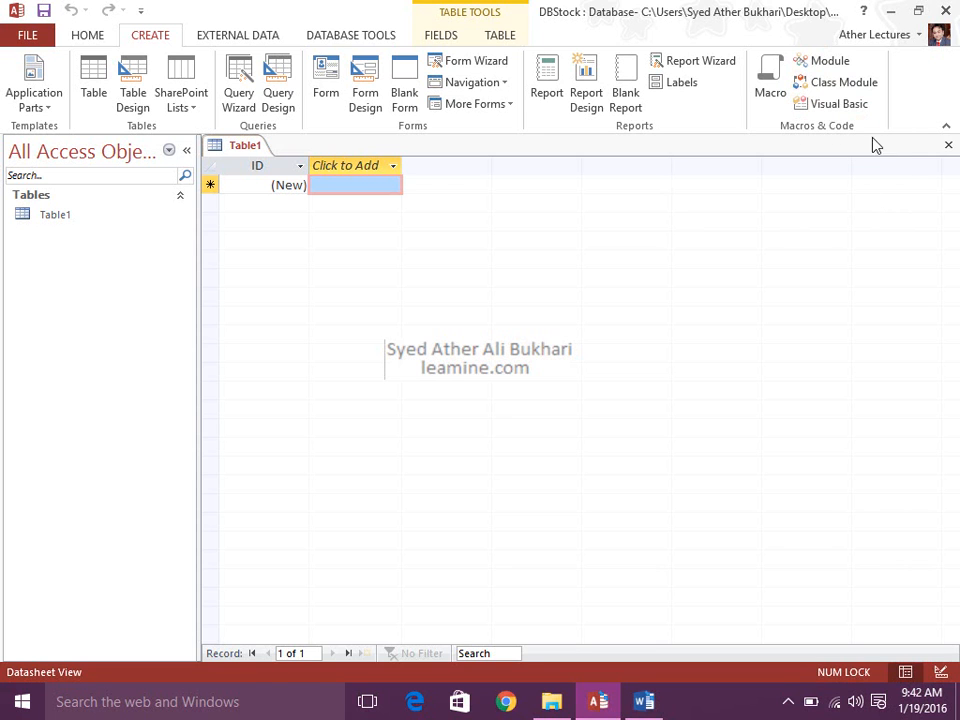
click(949, 150)
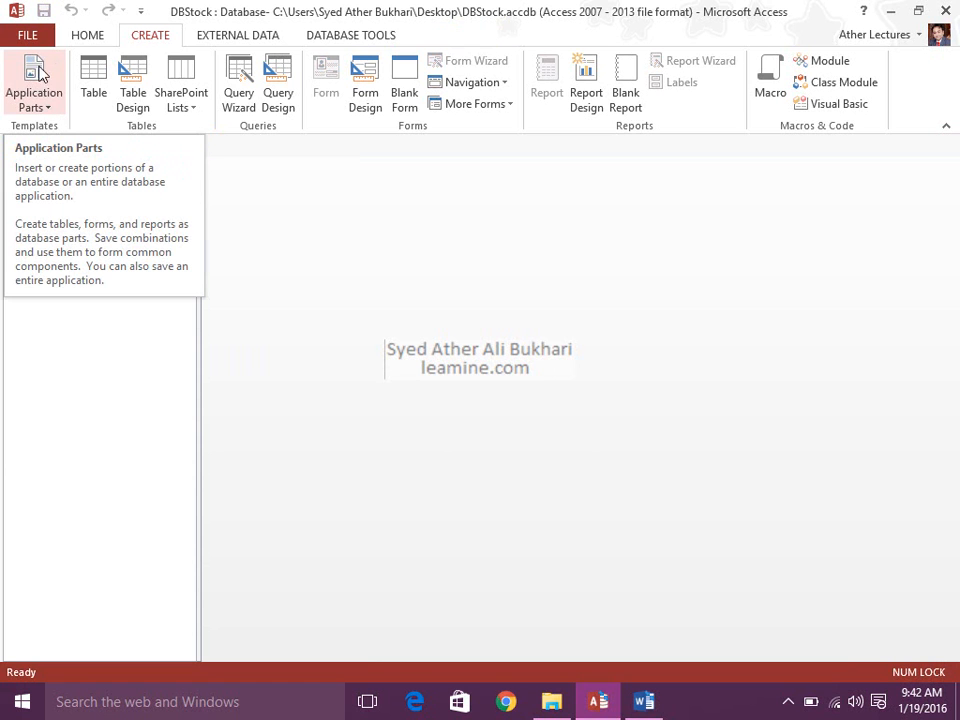
Review the file information page and the Home, Create, External Data and Database Tools command sets.
click(37, 37)
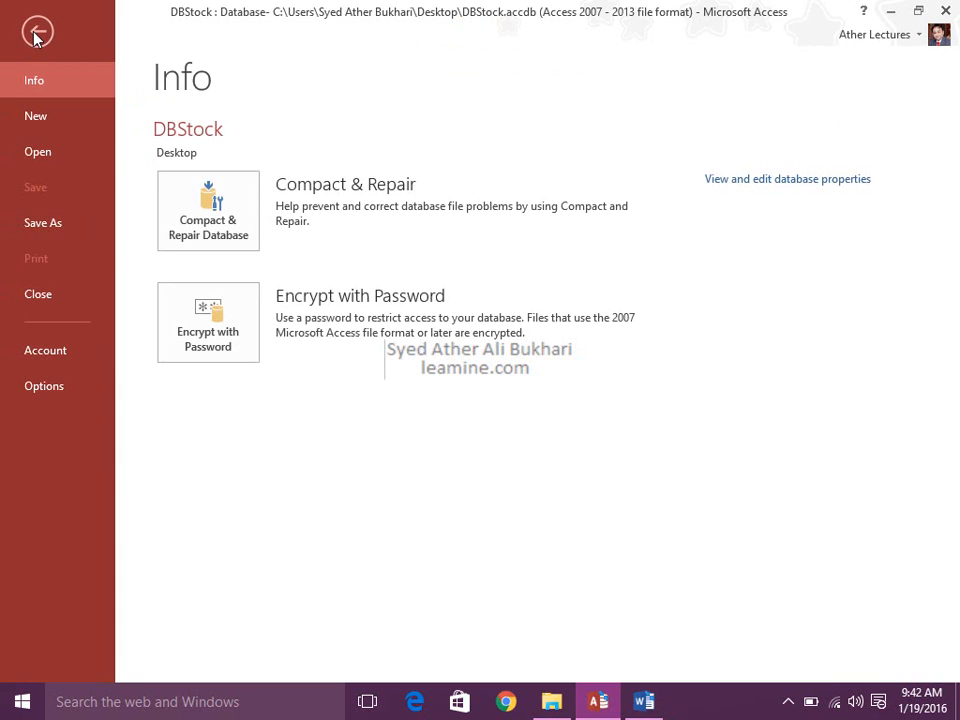
click(37, 33)
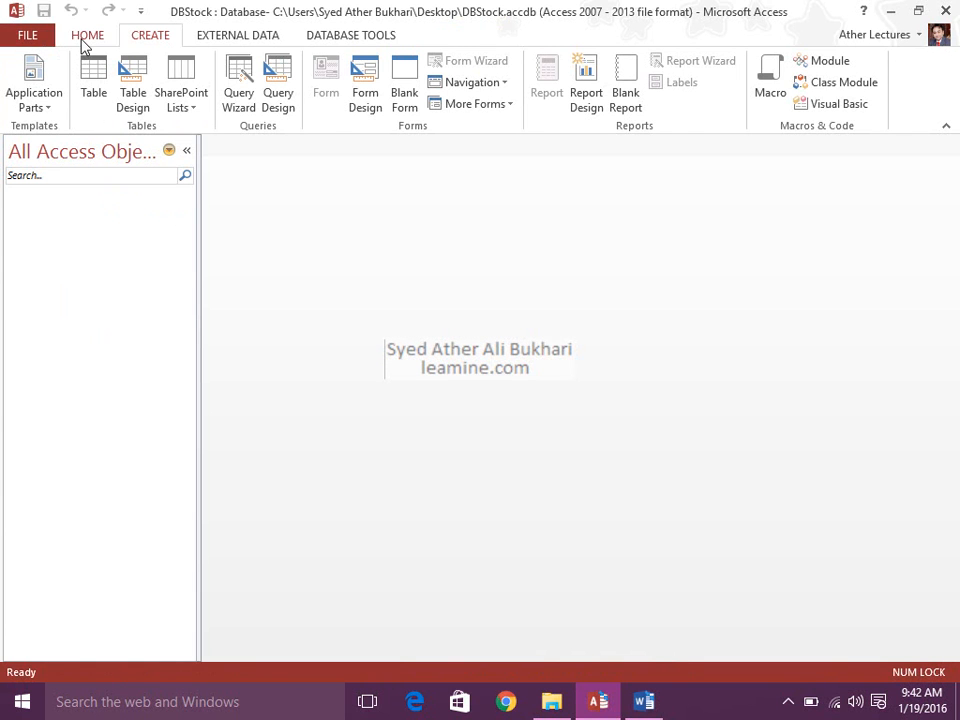
click(87, 40)
click(150, 38)
click(222, 40)
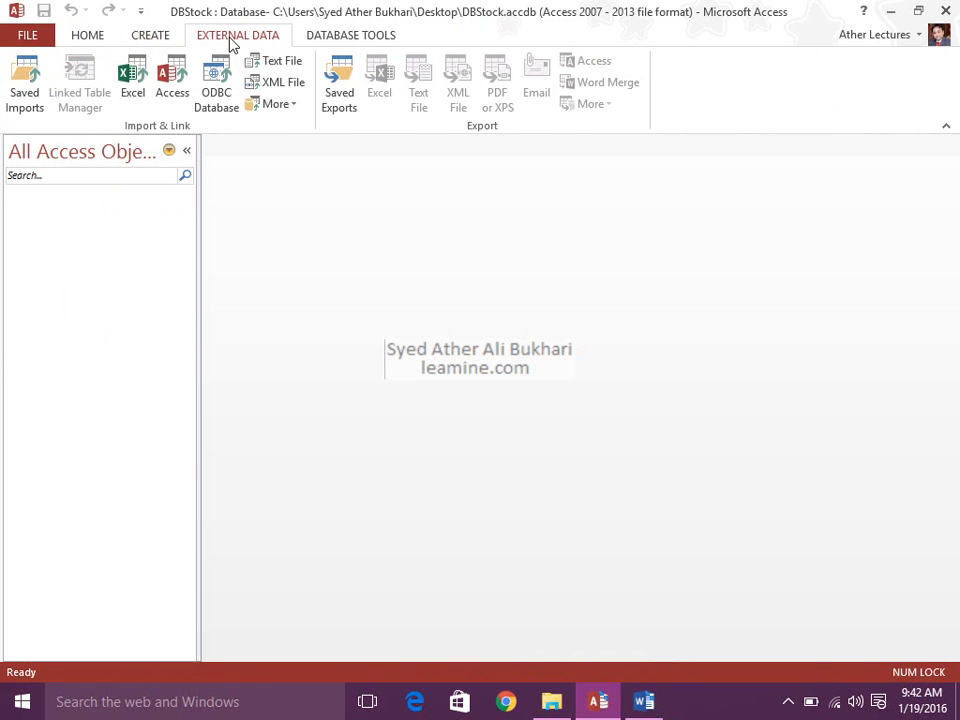
click(358, 42)
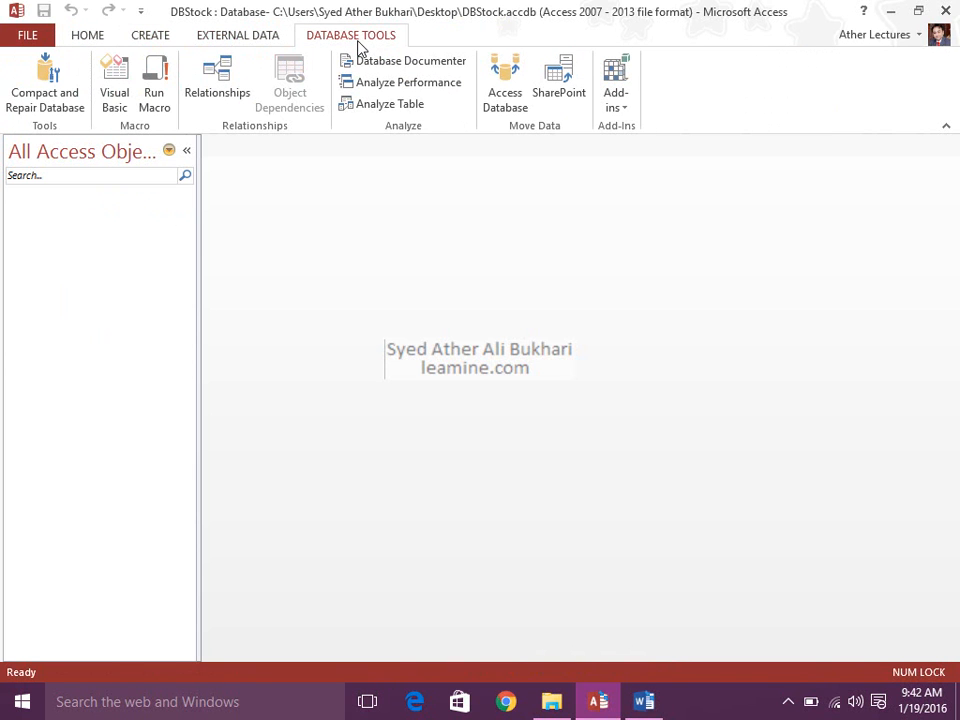
click(72, 40)
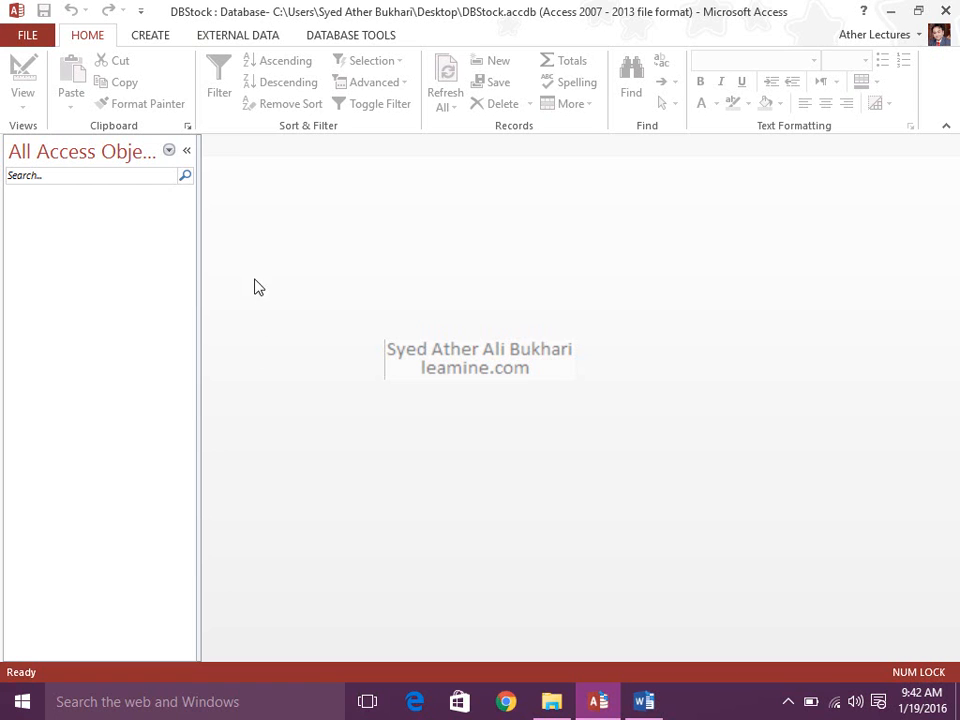
View the customization options of the status bar and dismiss them without changes.
right_click(21, 676)
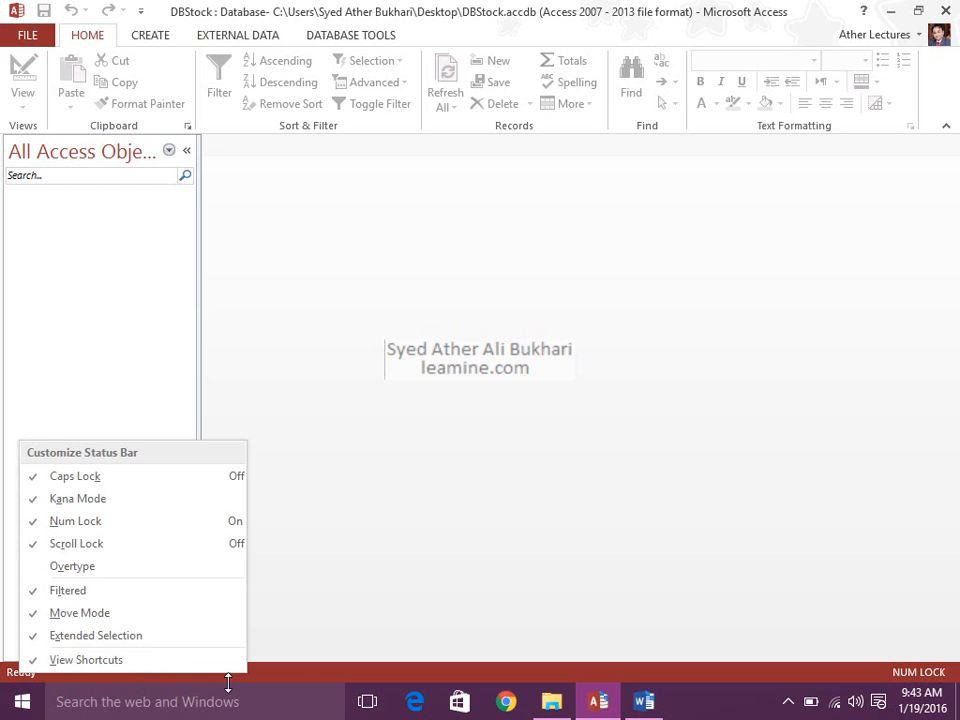
click(296, 678)
right_click(297, 677)
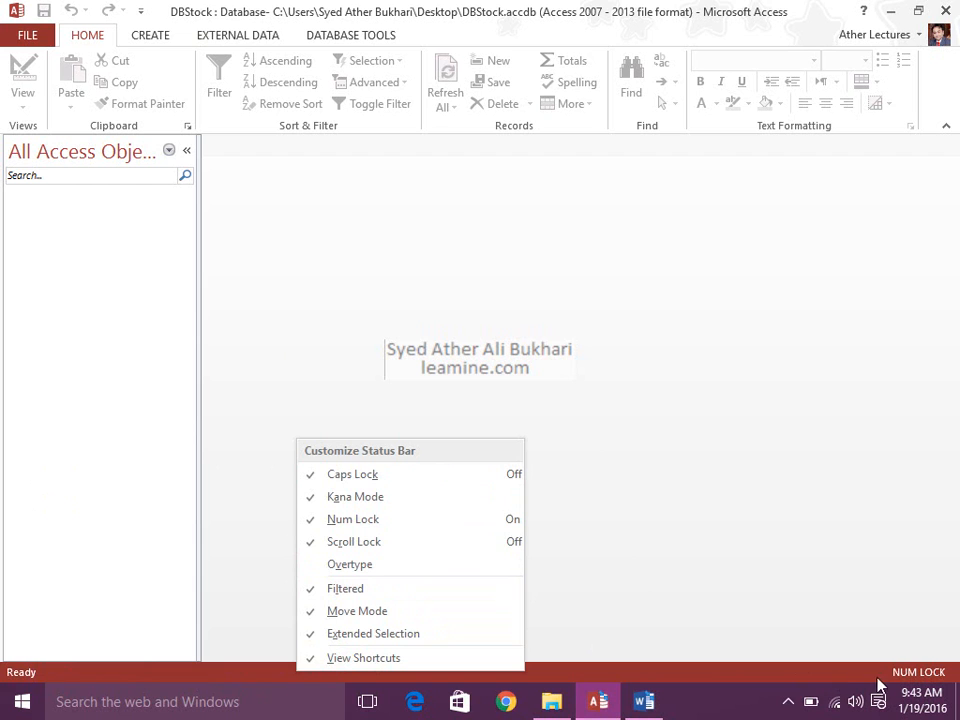
click(629, 553)
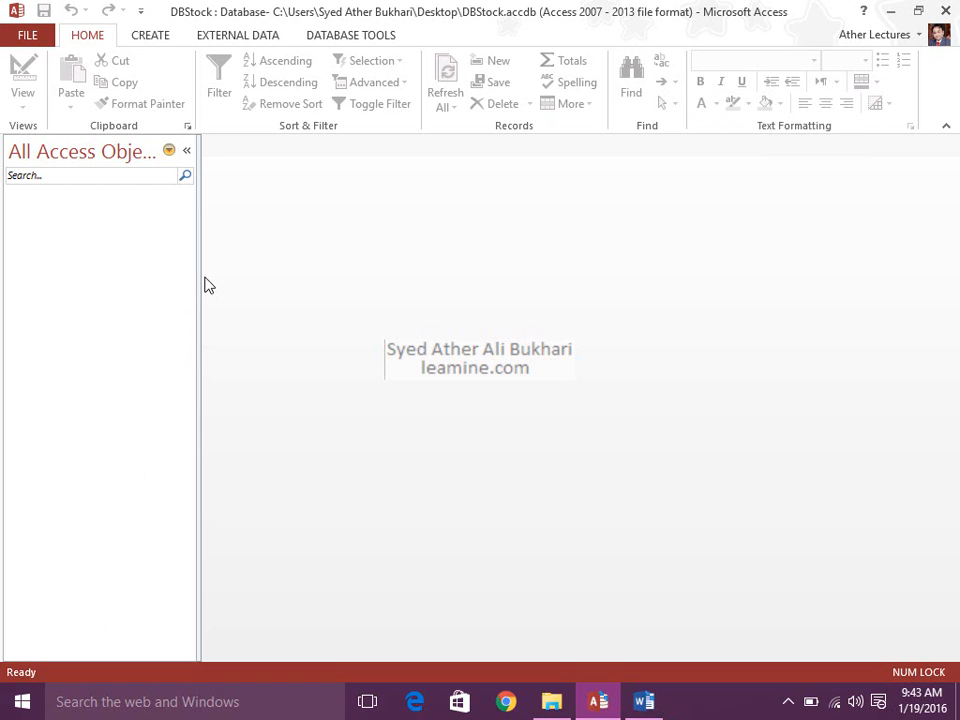
Add the Contacts quick-start application part to the database and enable its blocked content.
click(150, 36)
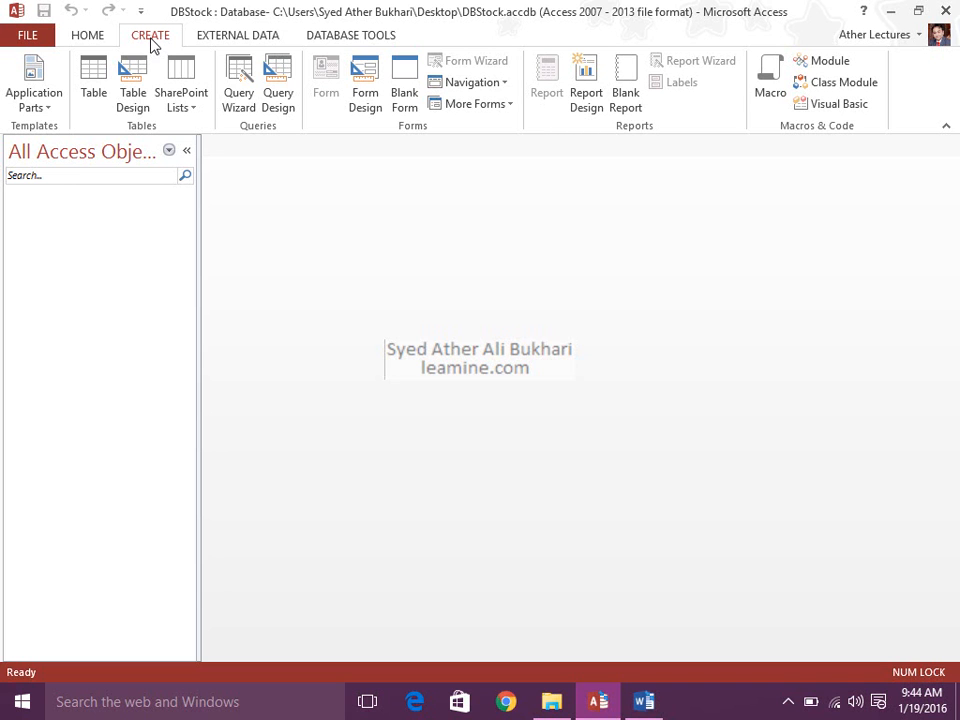
click(40, 95)
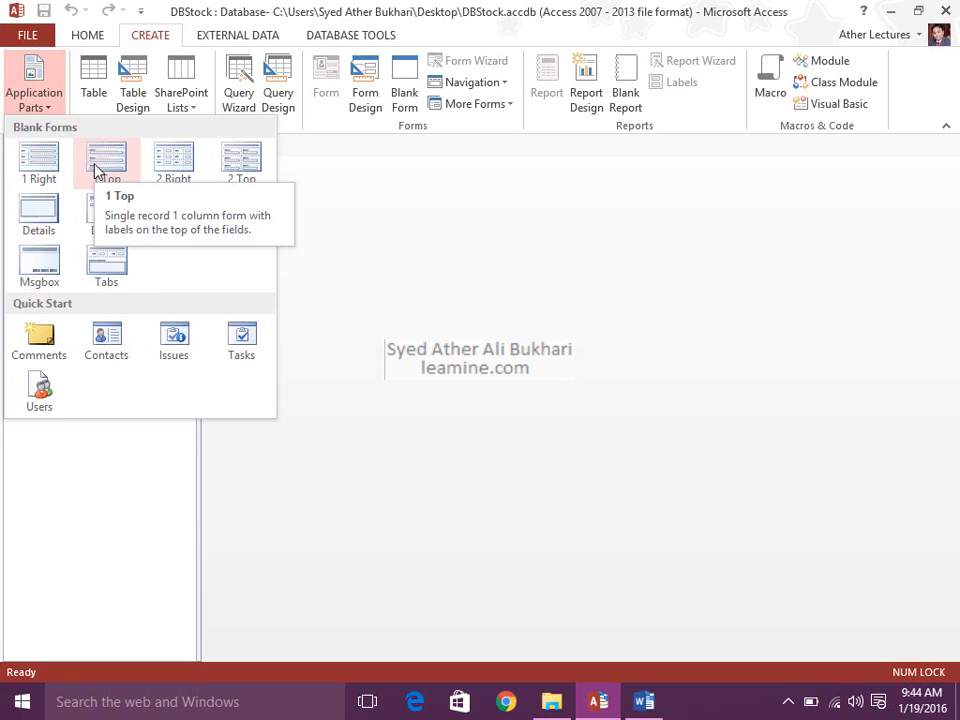
click(110, 349)
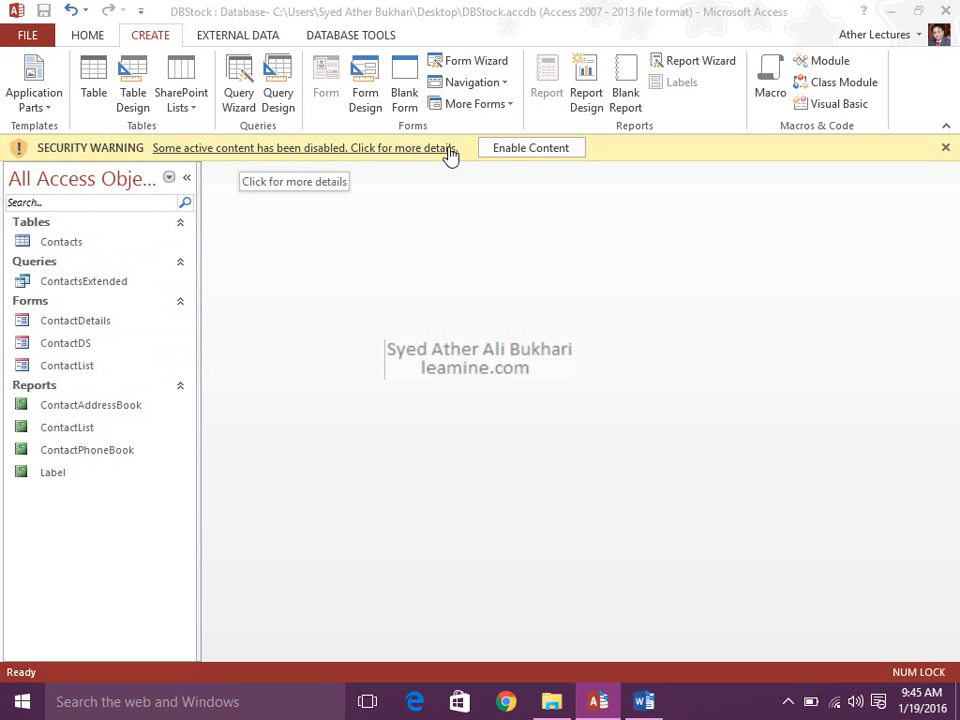
click(530, 148)
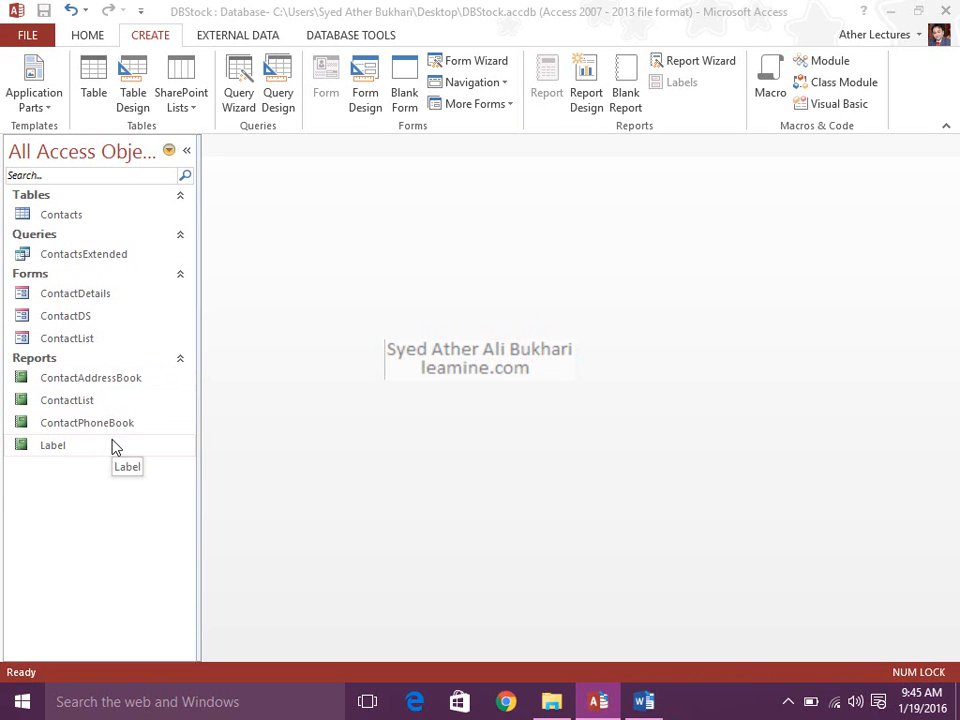
In the Trust Center settings, set the message bar to never show blocked content information and enable all macros.
click(15, 38)
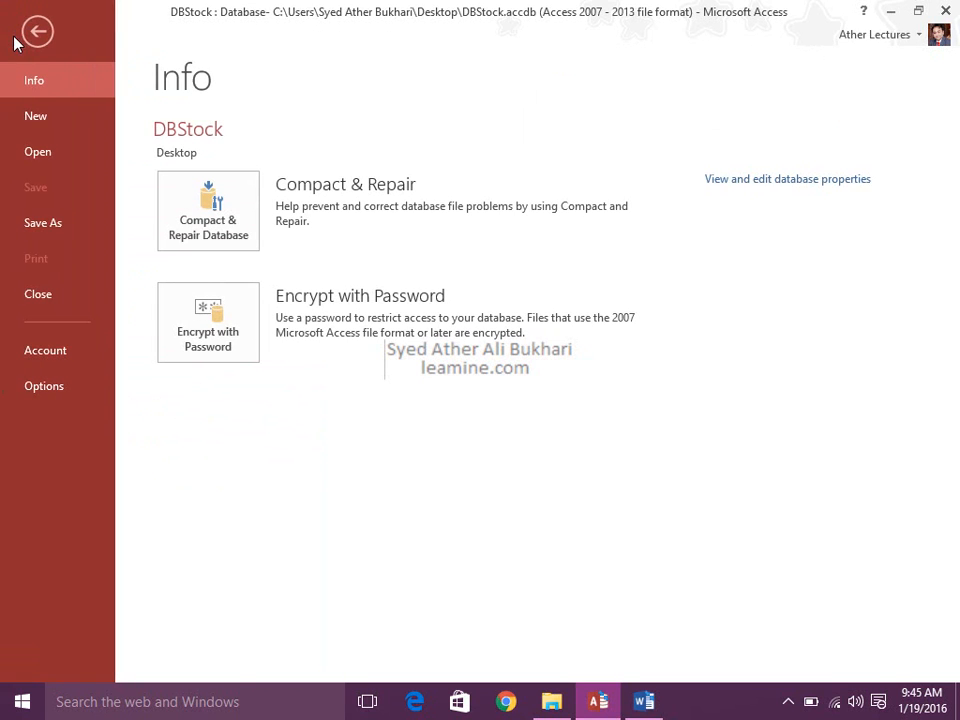
click(56, 395)
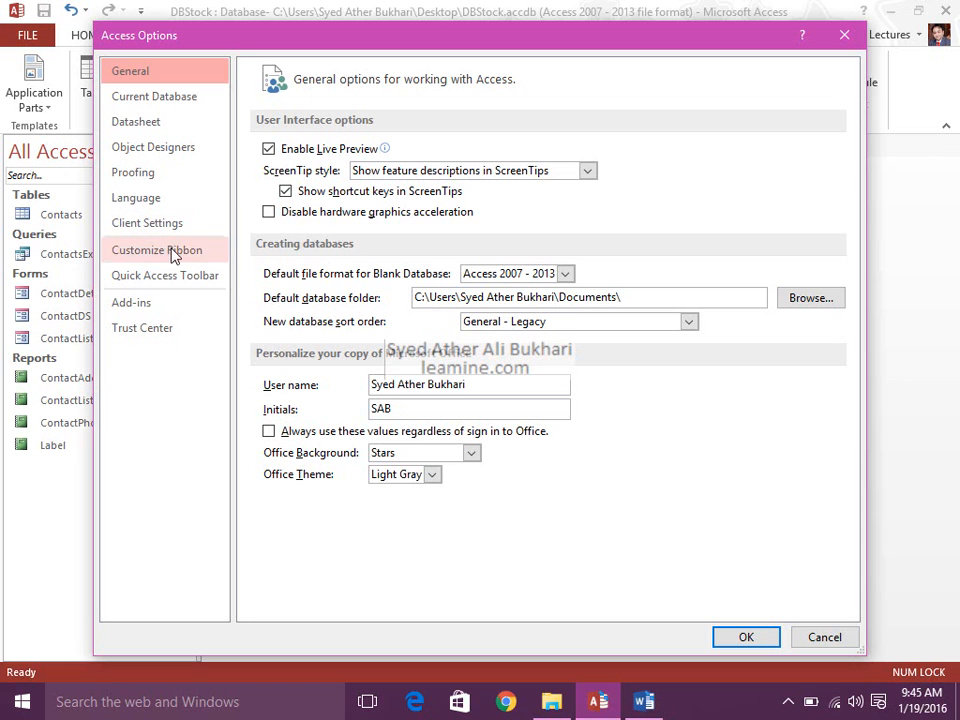
click(193, 323)
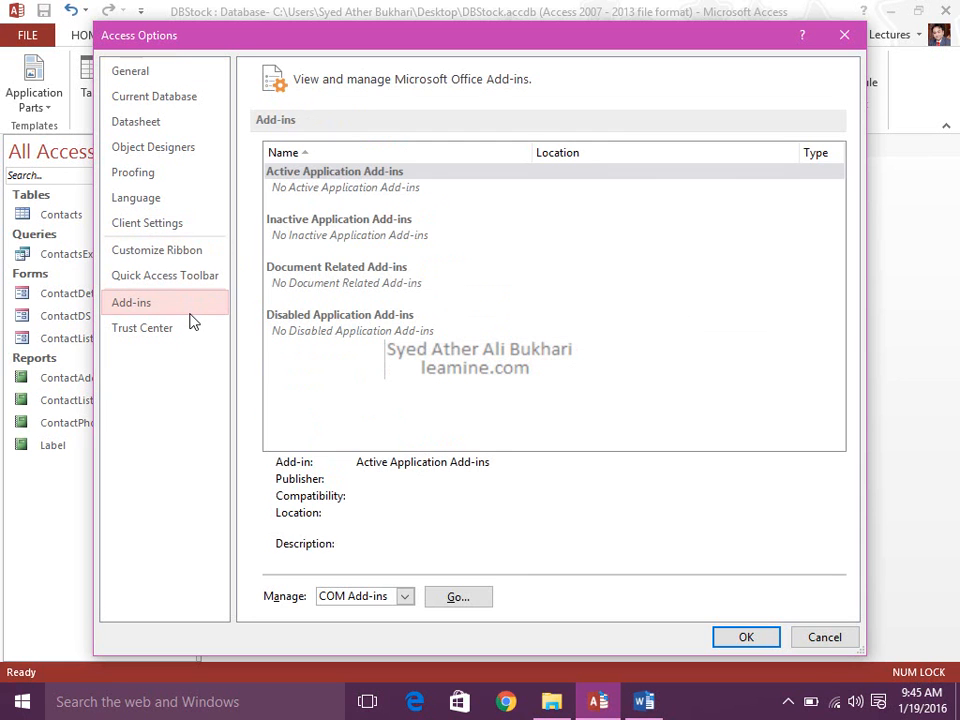
click(191, 332)
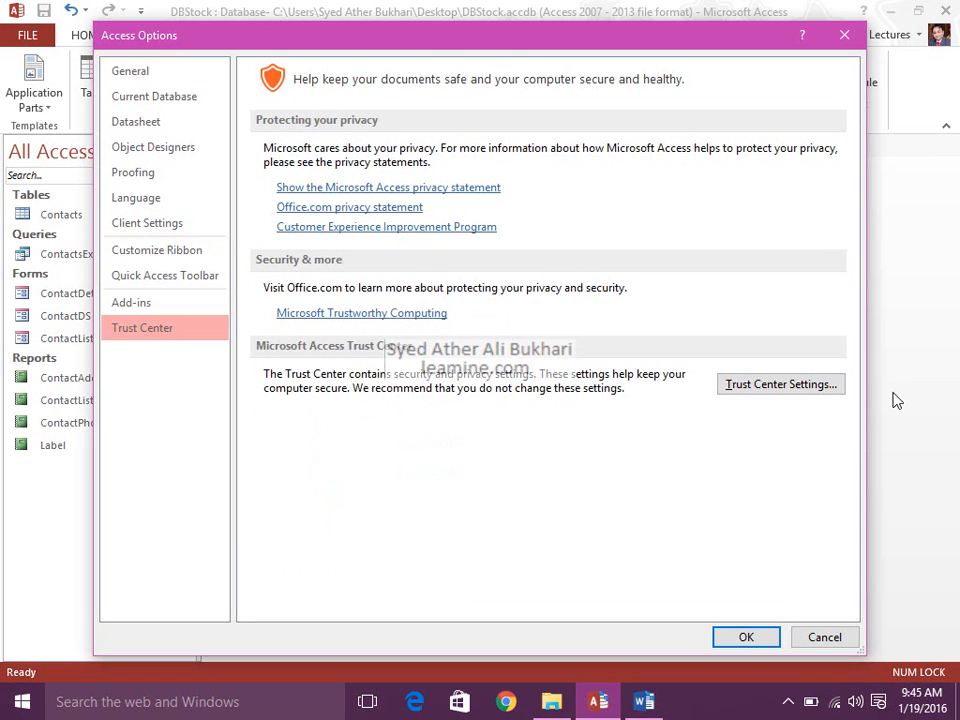
click(784, 388)
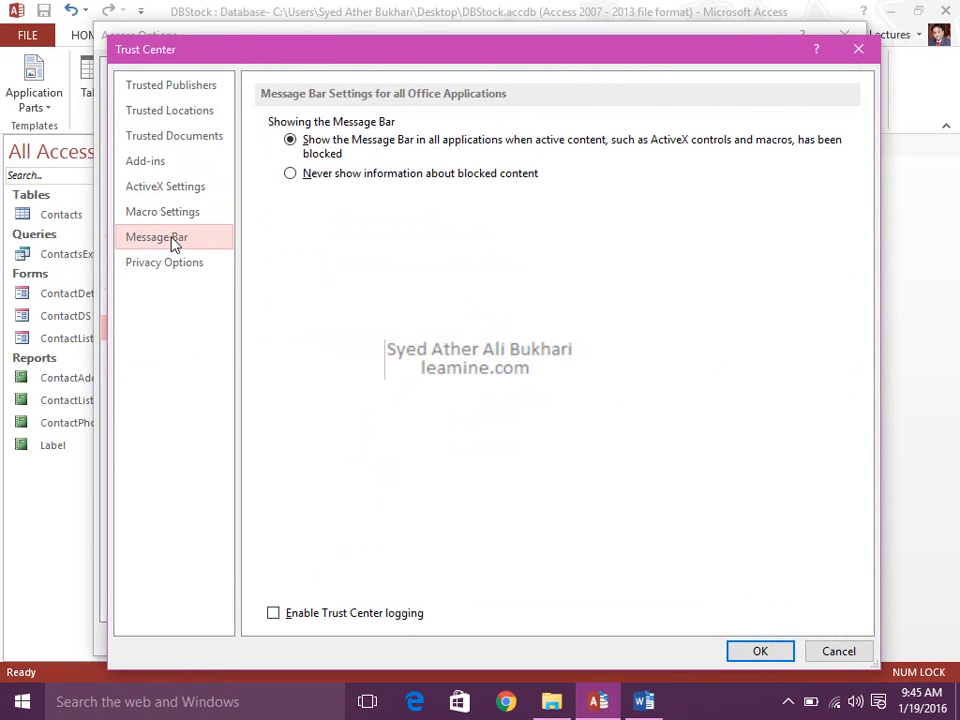
click(291, 175)
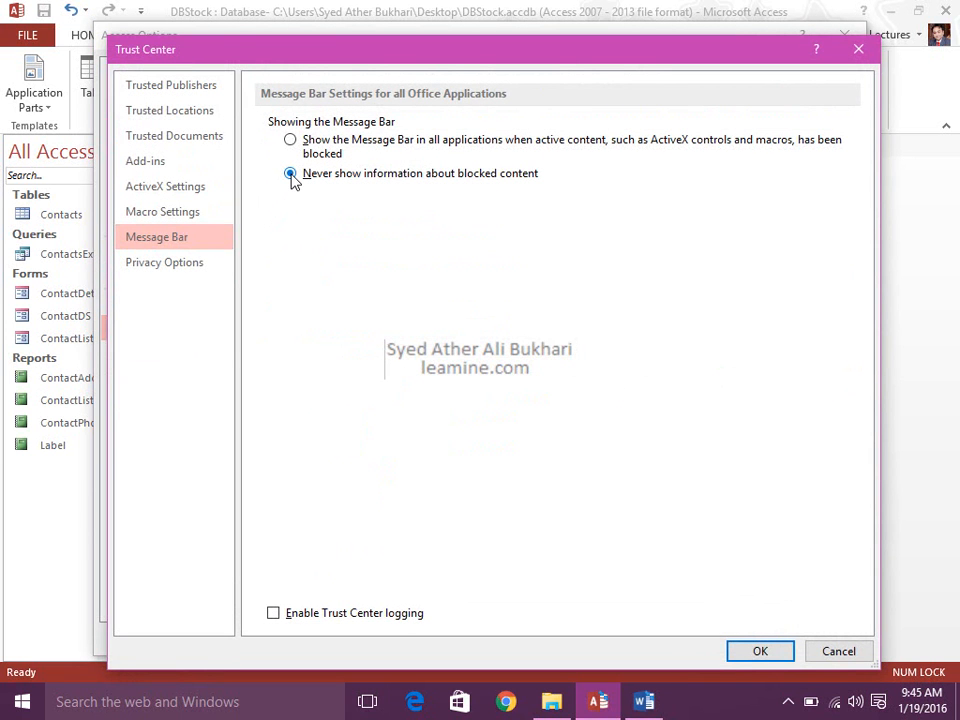
click(194, 222)
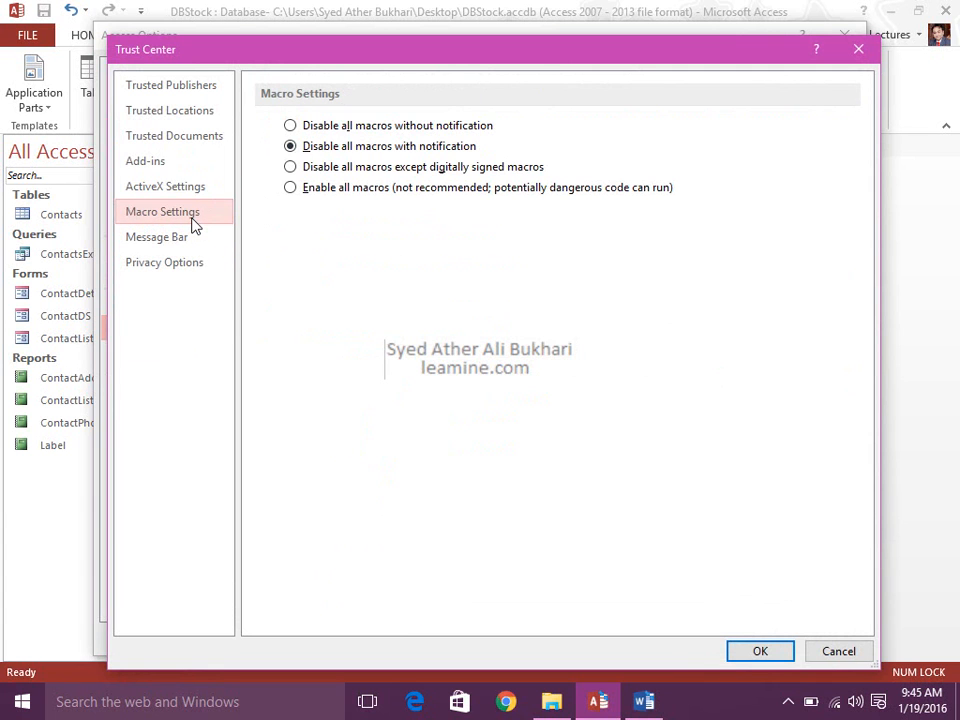
click(289, 188)
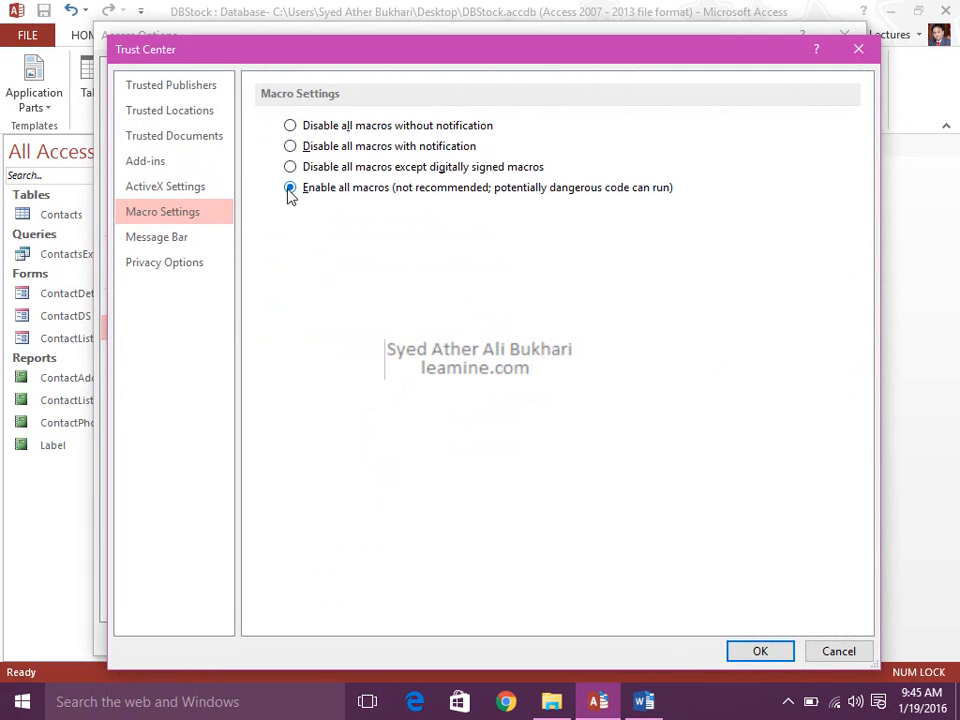
Set the message bar to show in all applications when active content is blocked, recheck the macro settings and save the options.
click(228, 244)
click(330, 145)
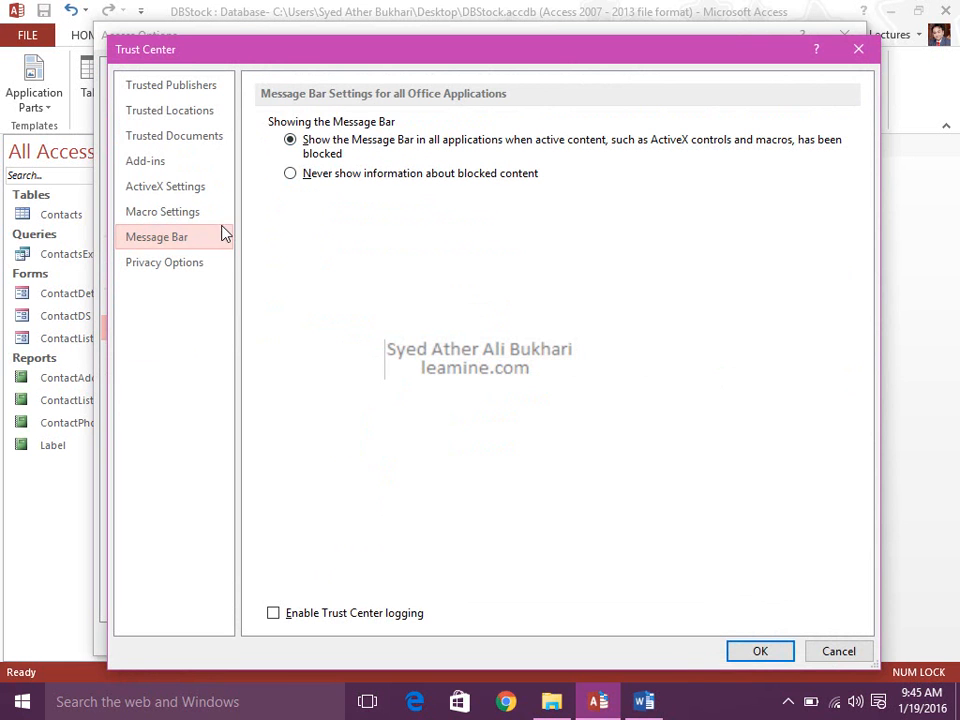
click(212, 213)
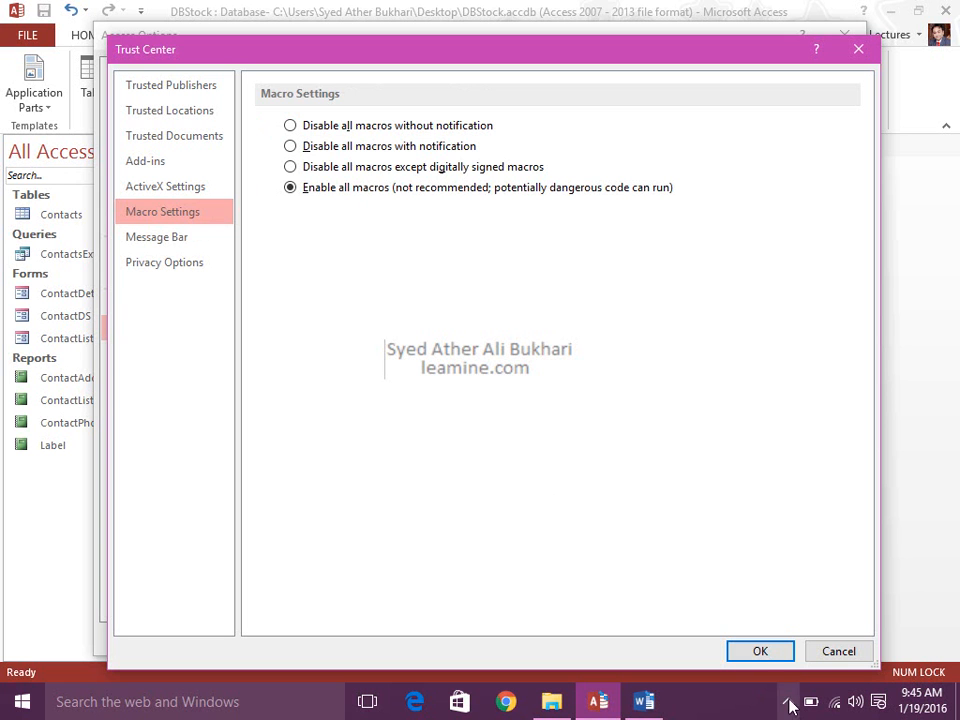
click(760, 652)
click(752, 649)
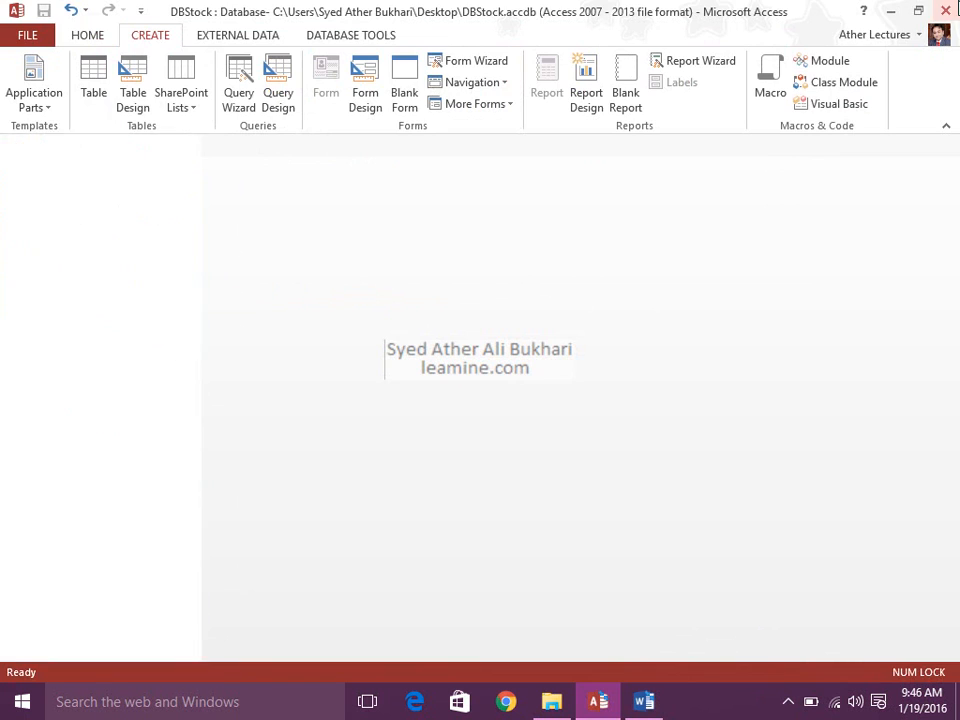
Close Access and reopen the DBStock database from the desktop.
click(946, 10)
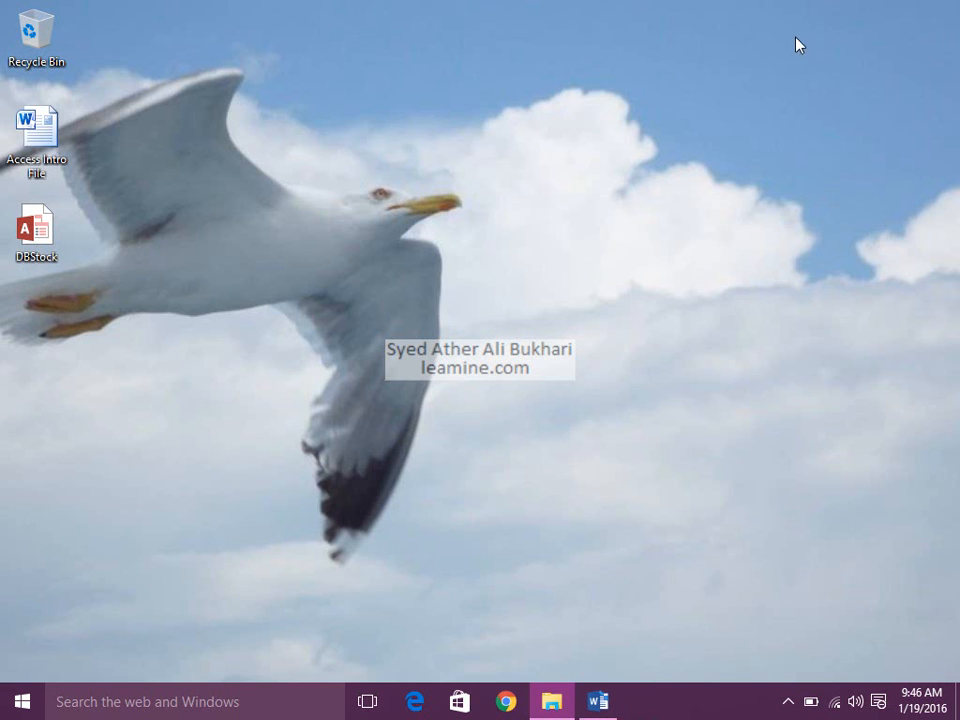
double_click(58, 215)
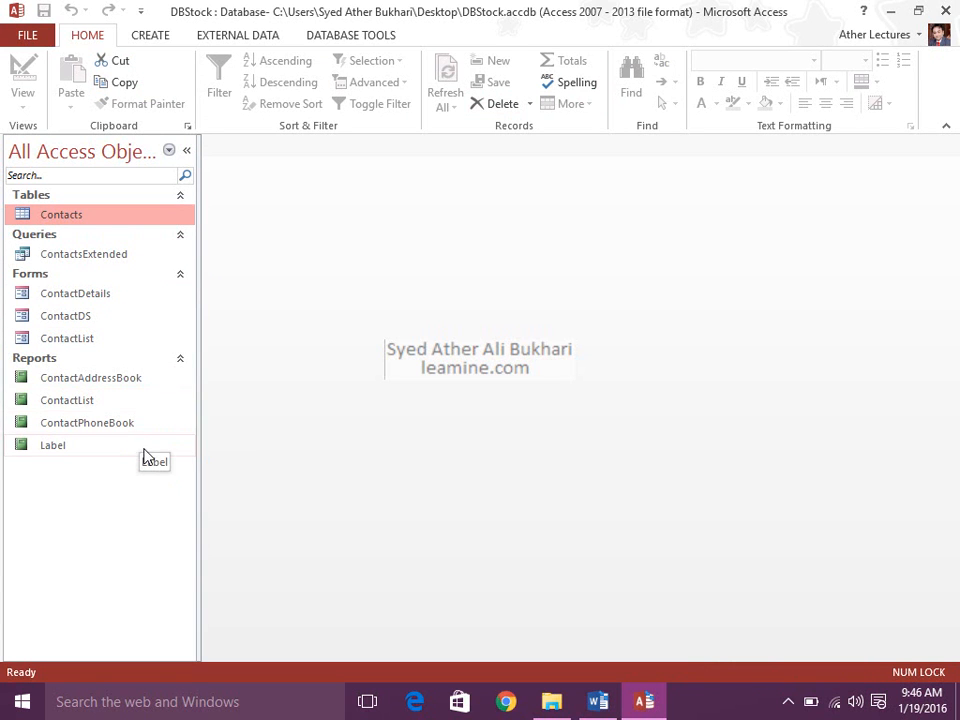
Add the Tasks quick-start application part to the database, specifying that there is no relationship.
click(145, 38)
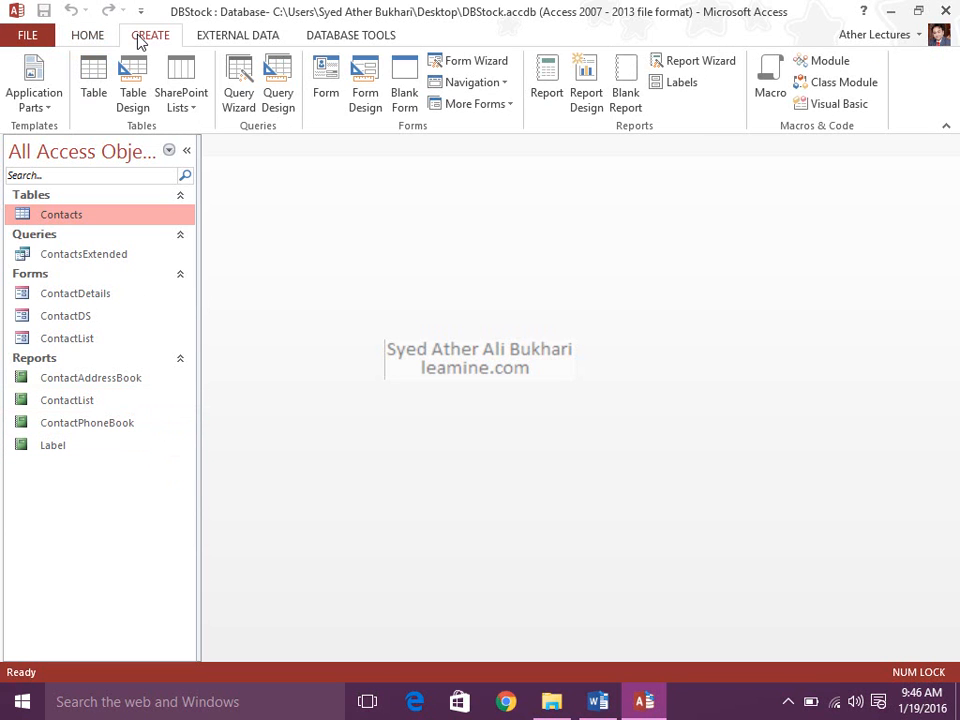
click(48, 108)
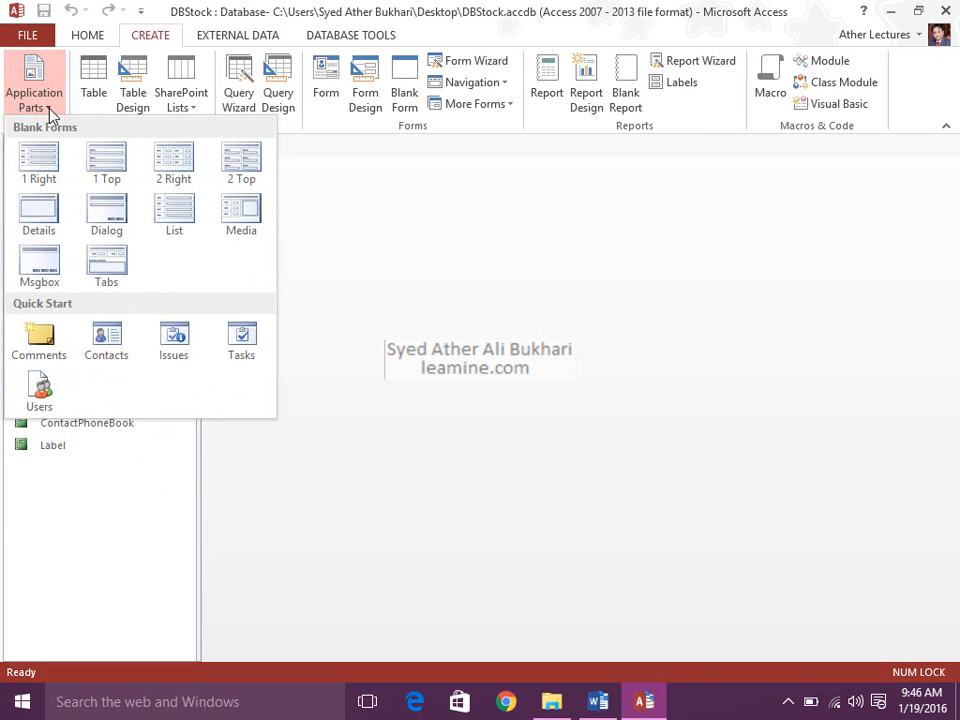
click(241, 365)
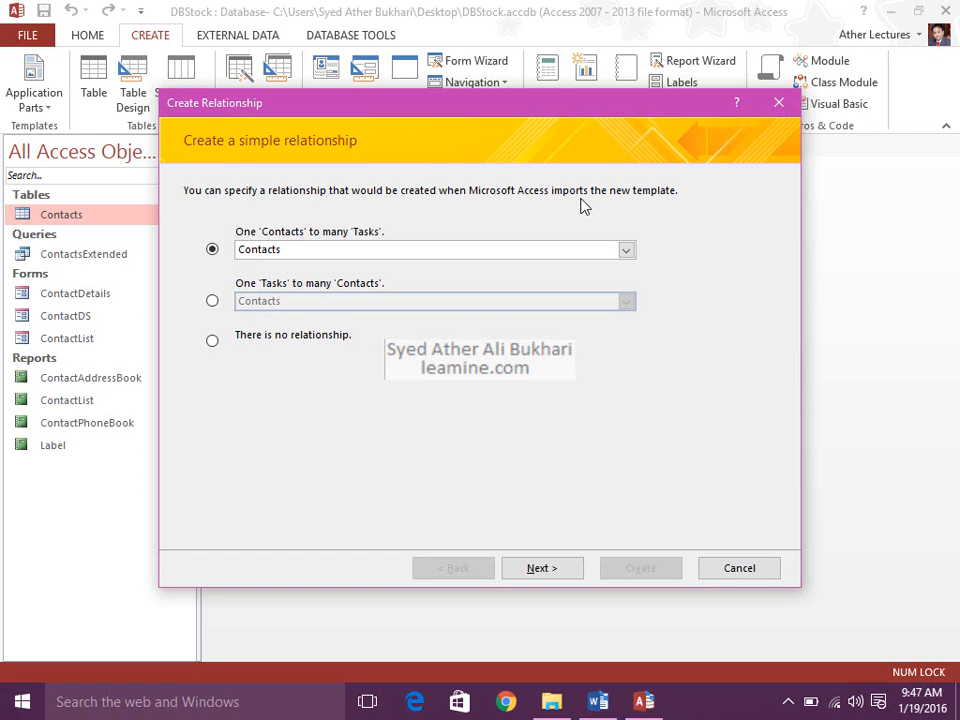
click(626, 251)
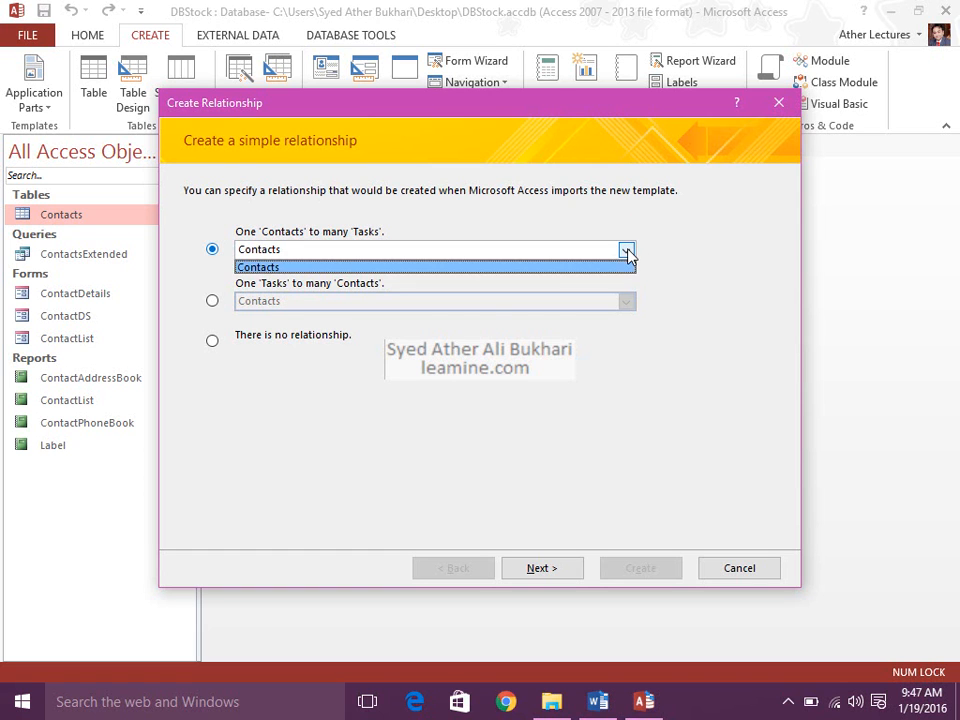
click(628, 252)
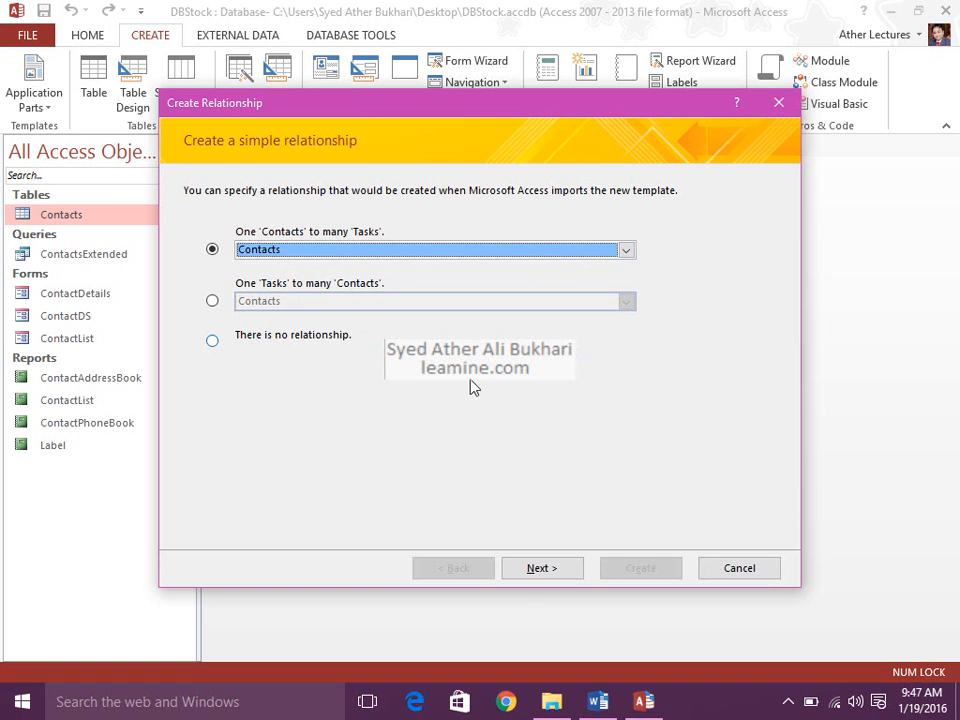
click(518, 570)
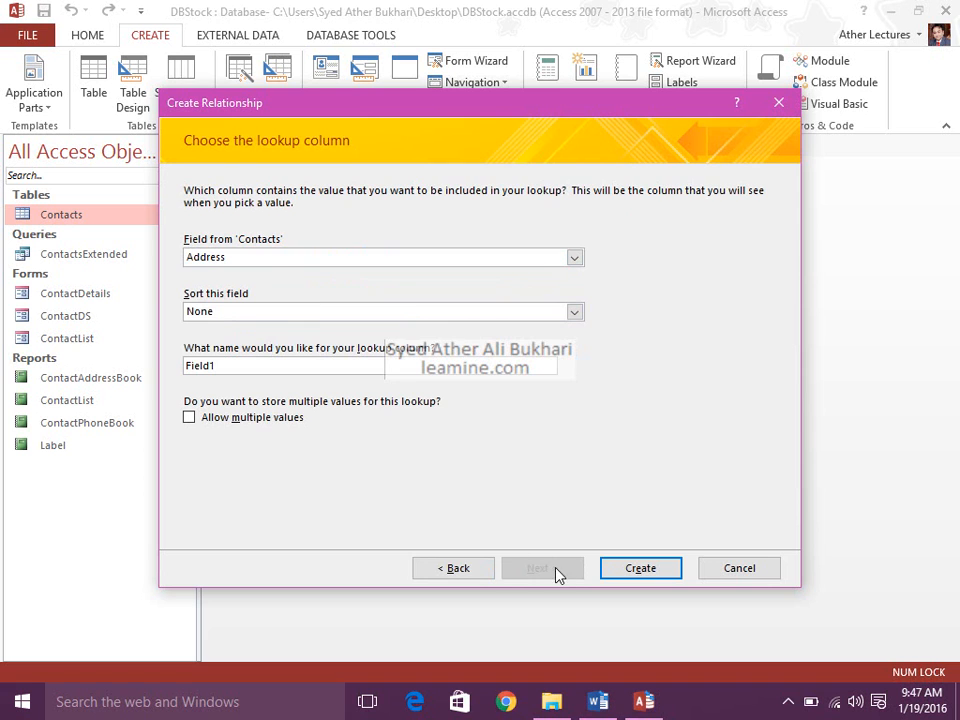
click(488, 570)
click(279, 340)
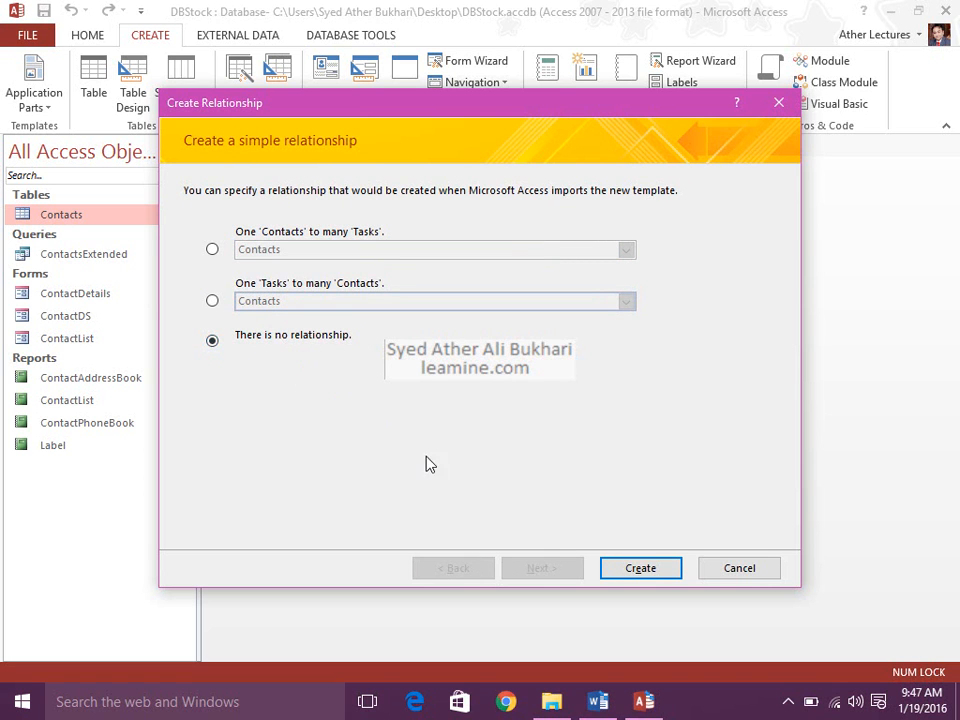
click(611, 570)
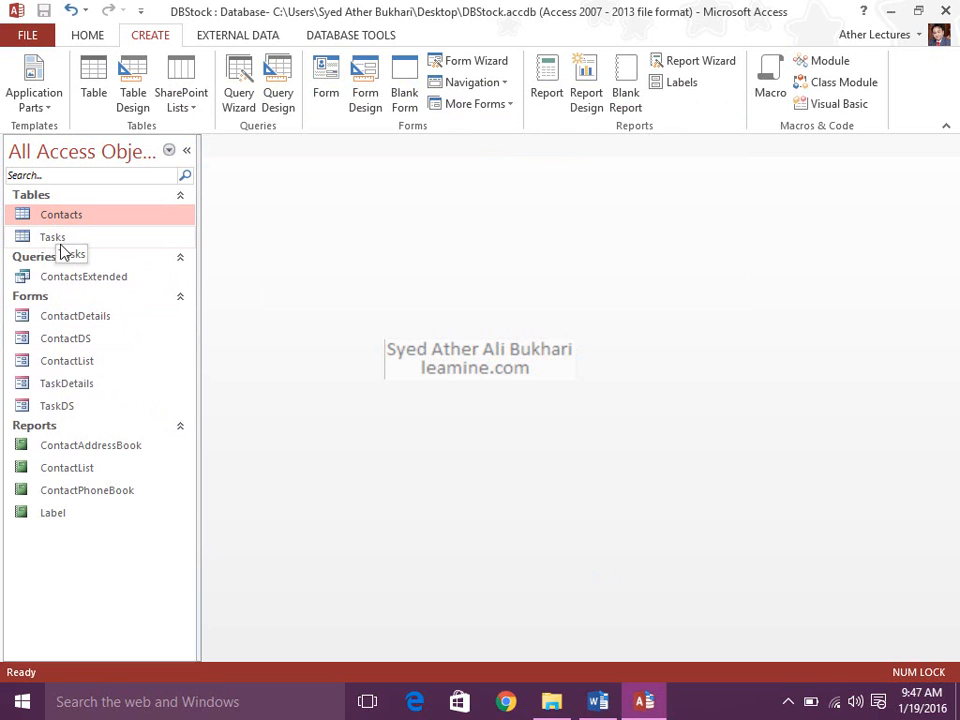
Look through the contact and task forms and the reports listed among the database objects.
click(65, 318)
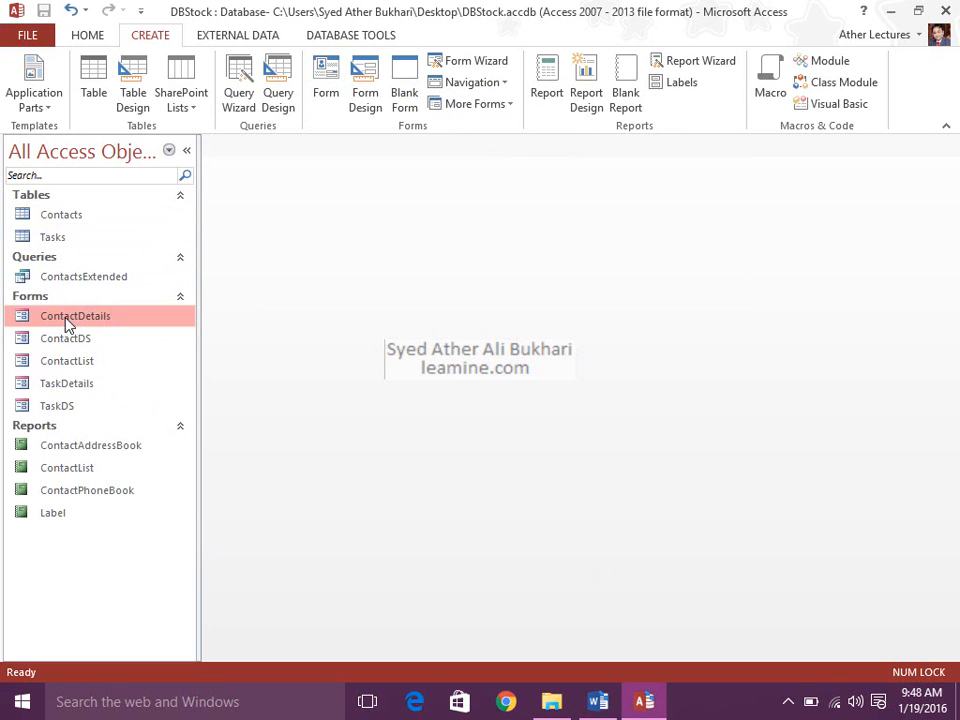
click(70, 340)
click(70, 364)
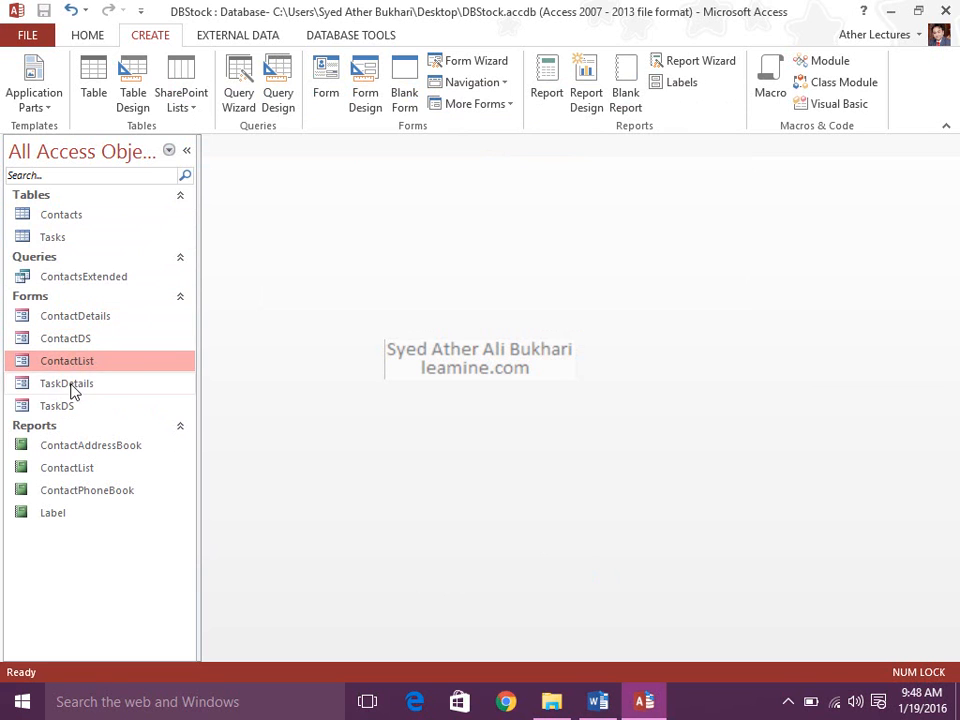
click(72, 389)
click(73, 410)
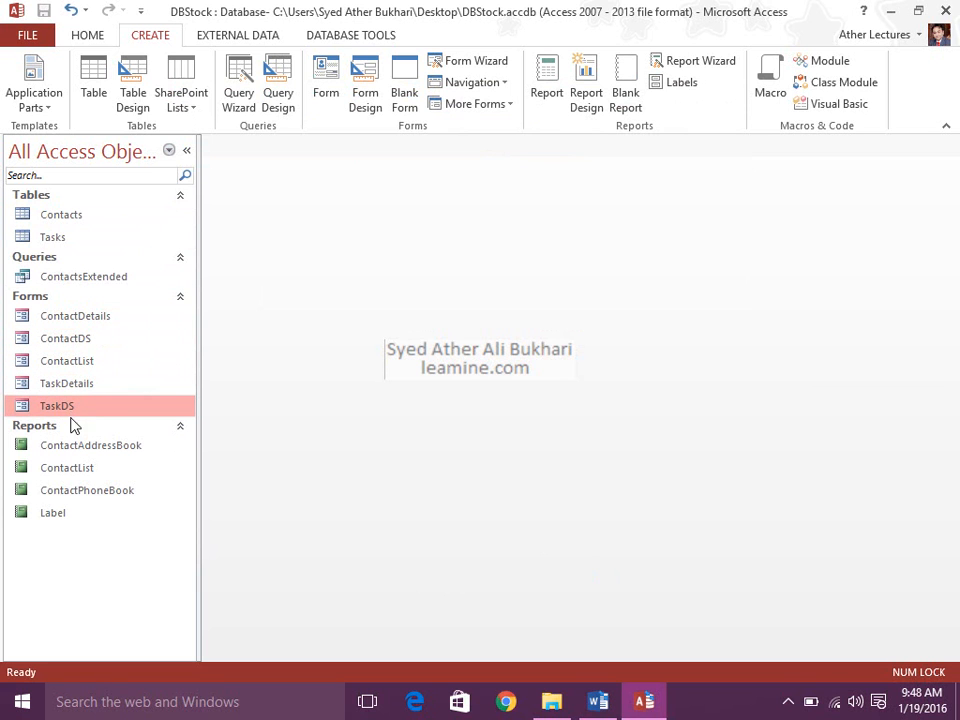
click(73, 450)
click(77, 469)
click(76, 490)
click(60, 514)
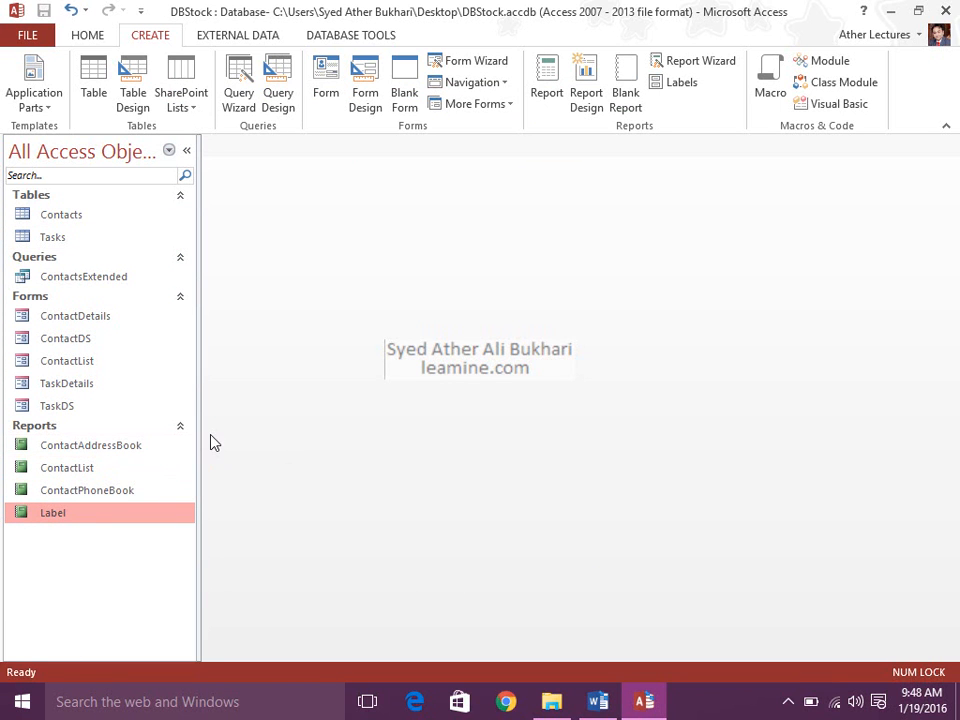
Add the Users quick-start application part to the database with no relationship.
click(15, 62)
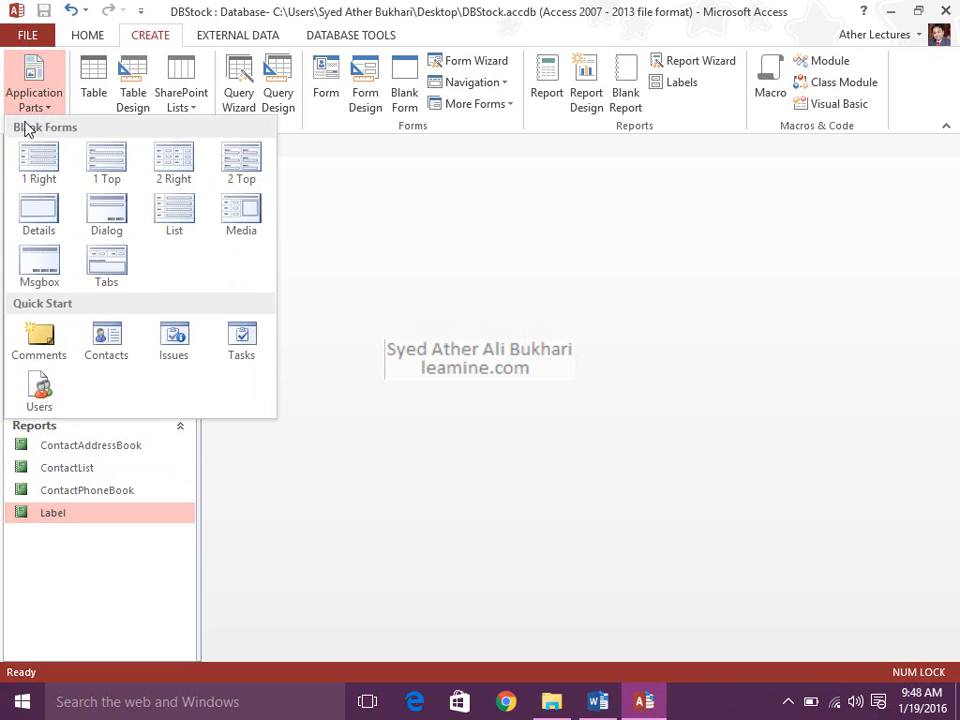
click(41, 391)
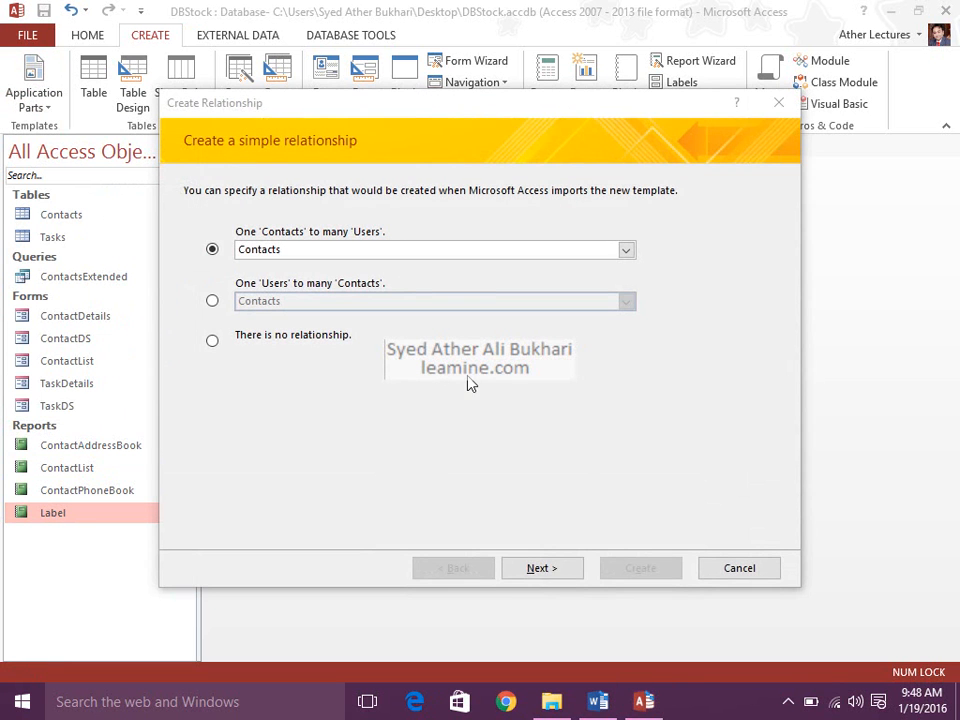
click(264, 338)
click(640, 568)
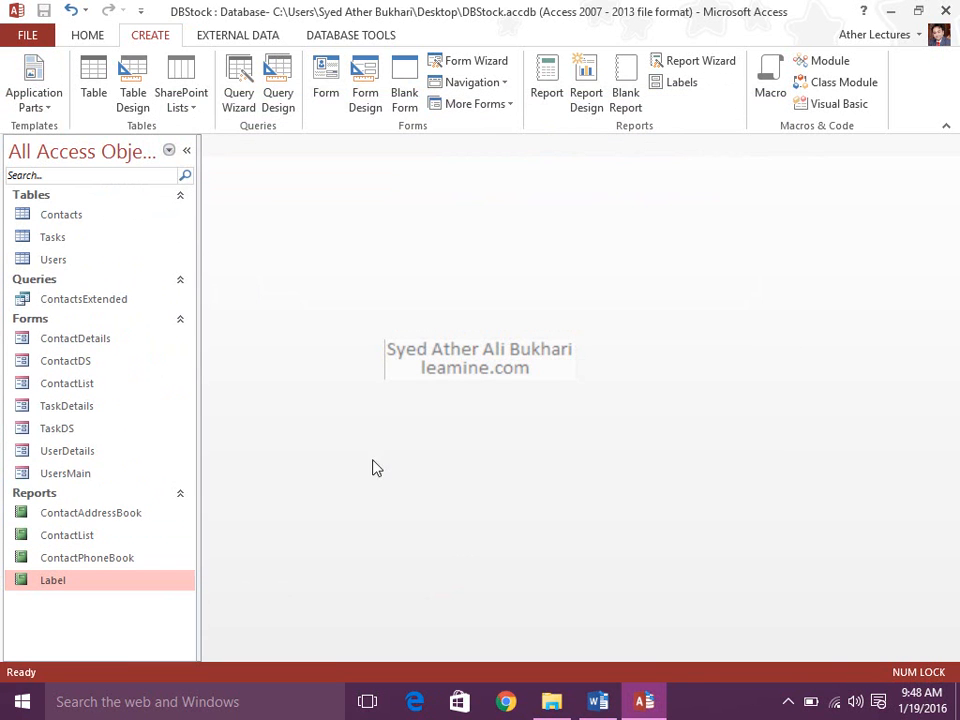
Add the Issues quick-start application part to the database with no relationship.
click(36, 100)
click(218, 348)
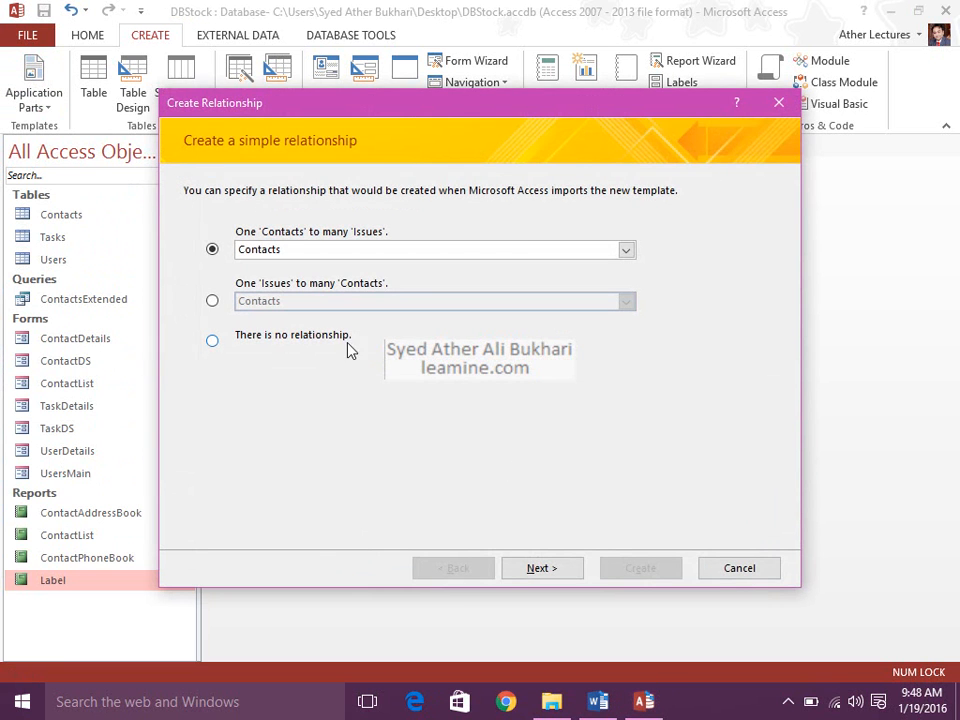
click(300, 252)
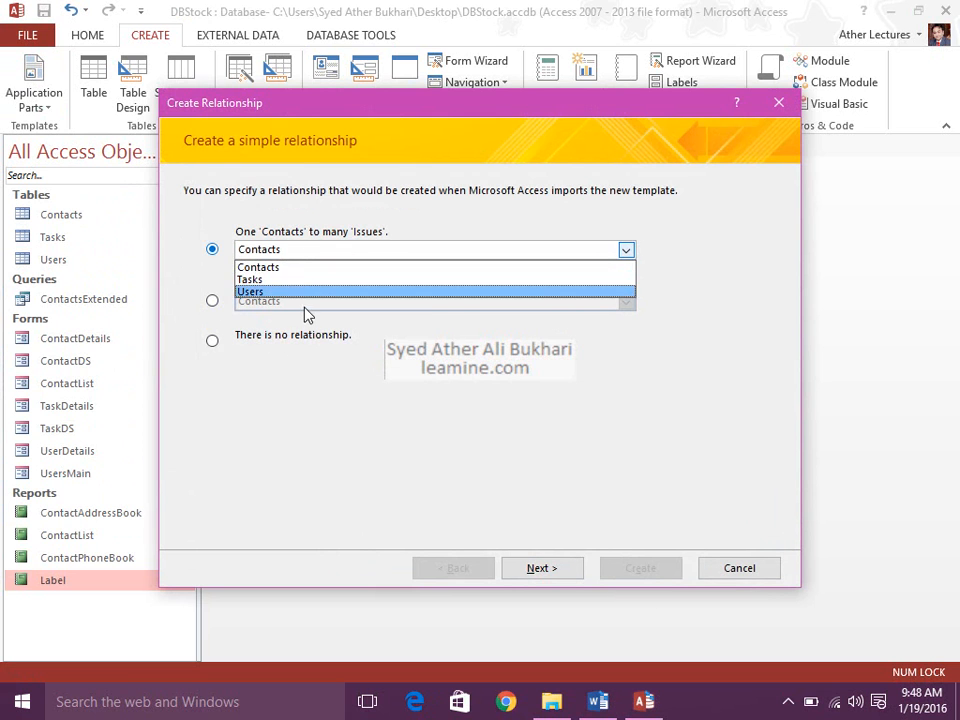
click(289, 336)
click(289, 336)
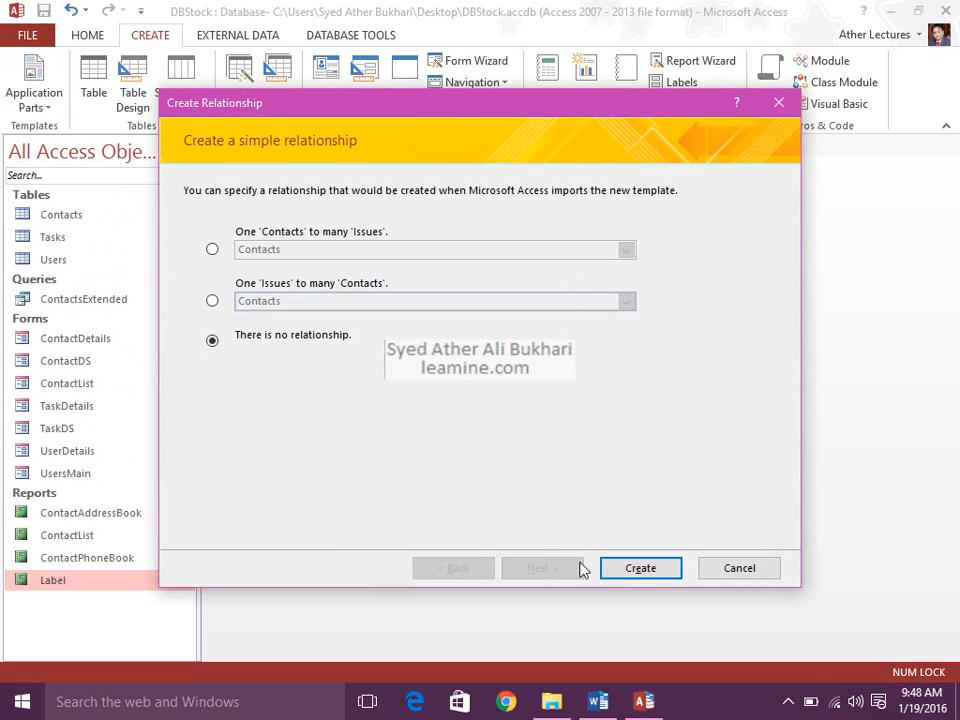
click(630, 570)
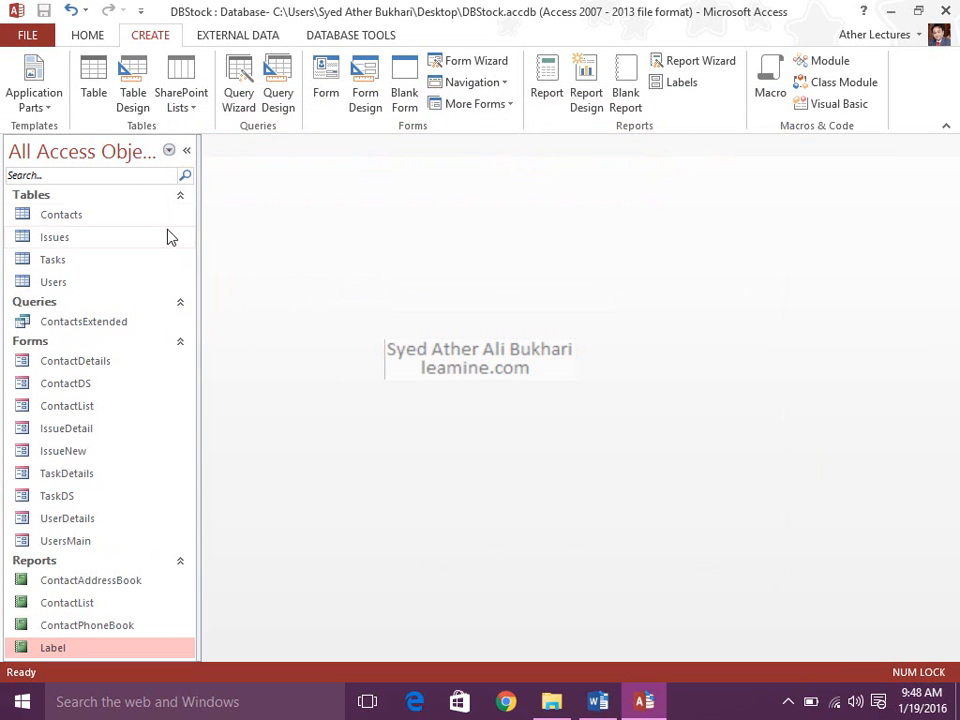
Collapse the Tables, Queries, Forms and Reports groups and widen the object list to fit its full title.
click(180, 197)
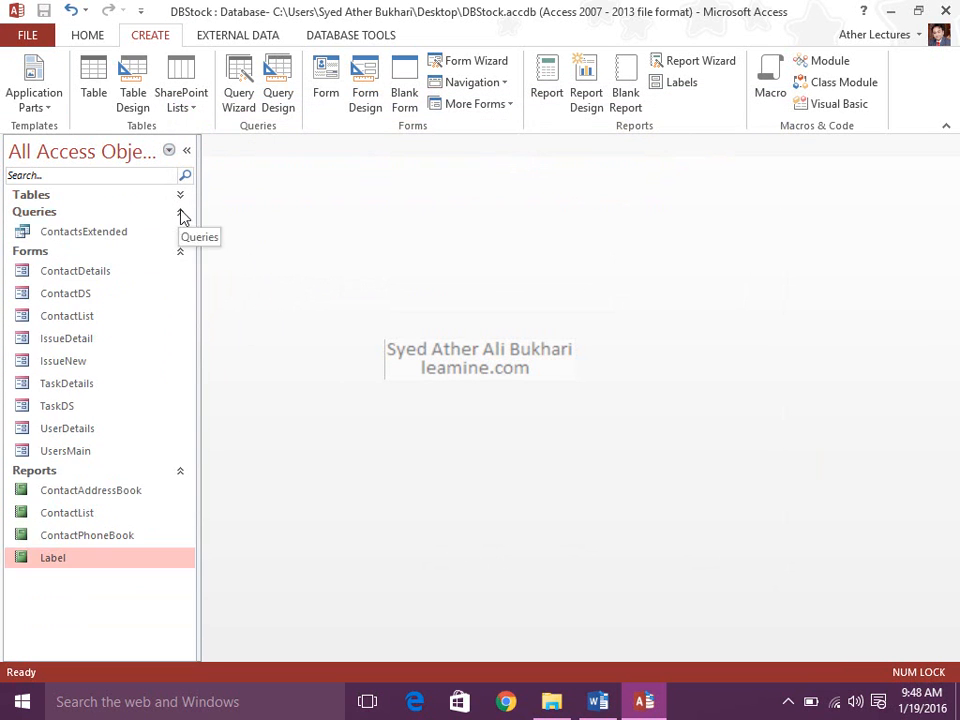
click(180, 211)
click(180, 228)
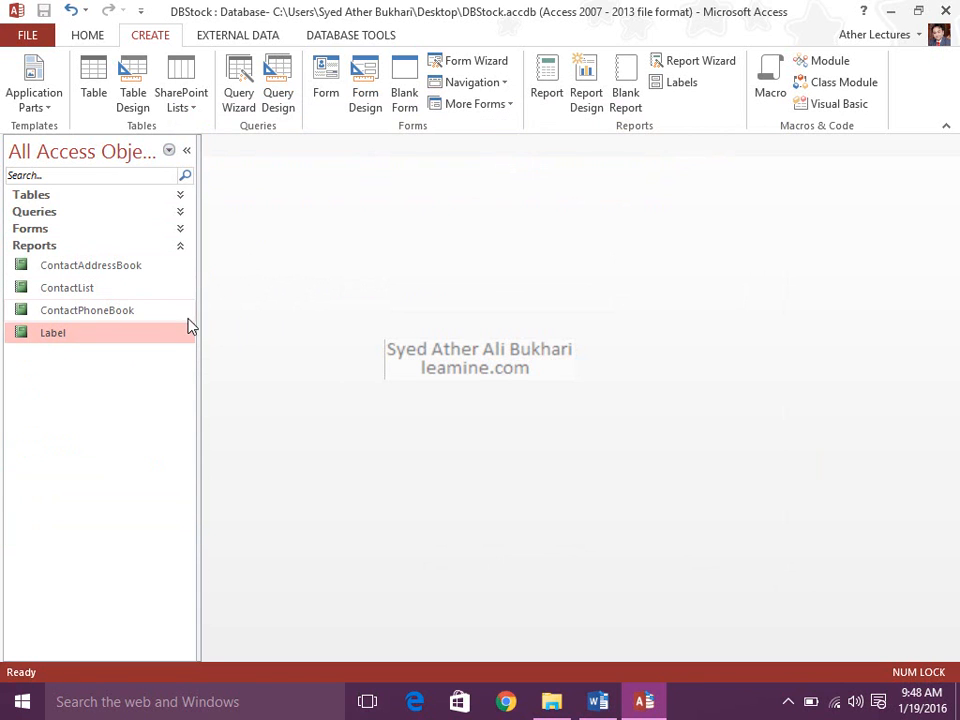
drag(199, 319, 306, 322)
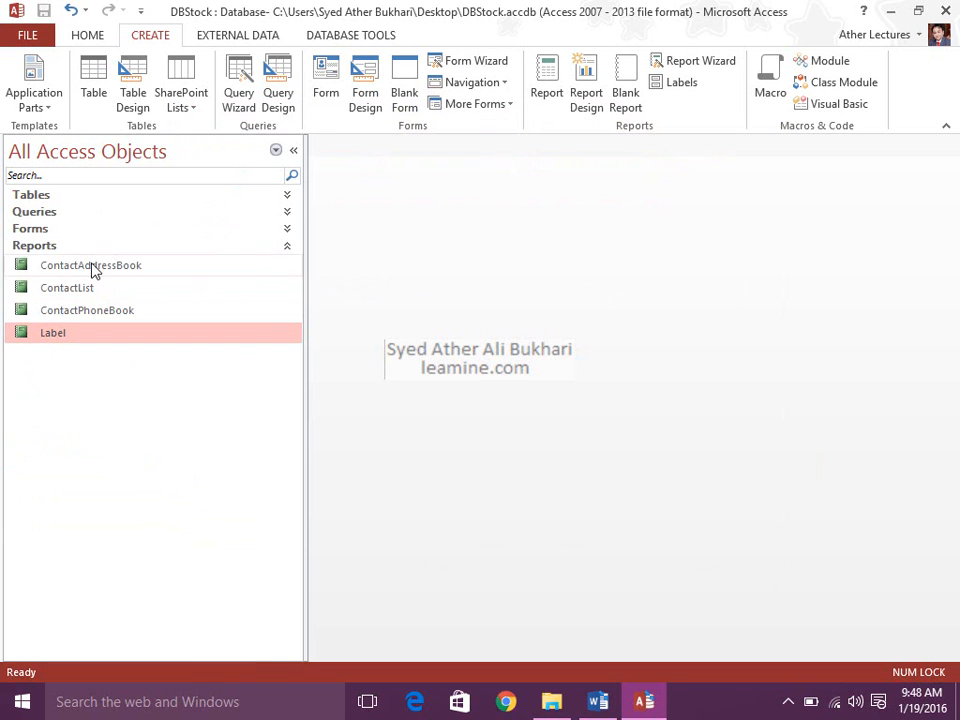
click(288, 248)
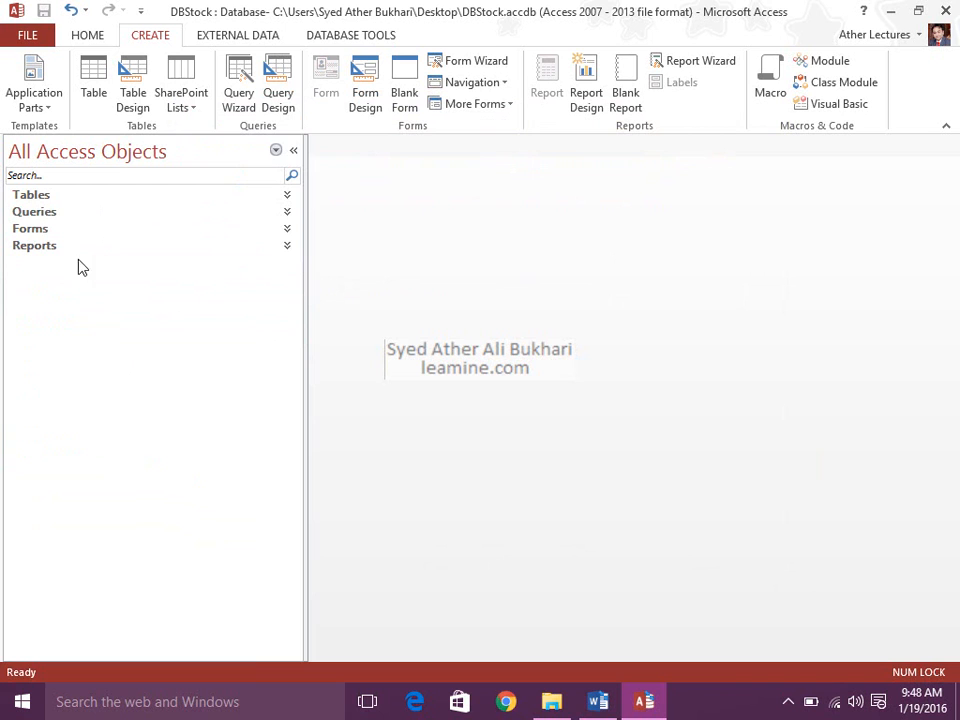
Expand and collapse the Tables, Queries, Forms and Reports groups one after another to view their objects.
click(39, 202)
click(39, 204)
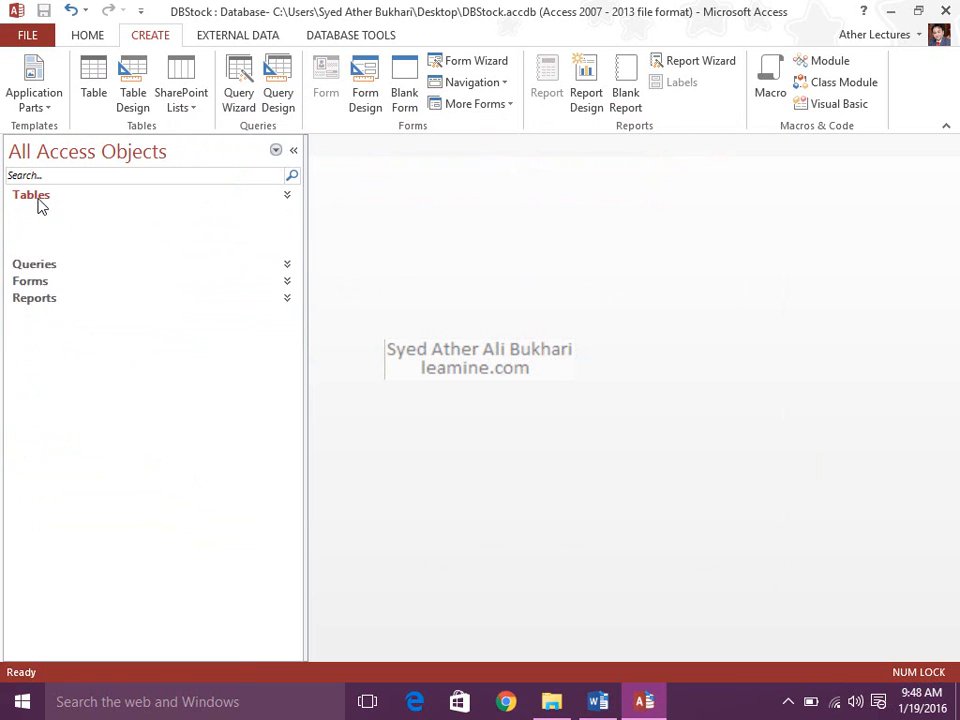
click(40, 216)
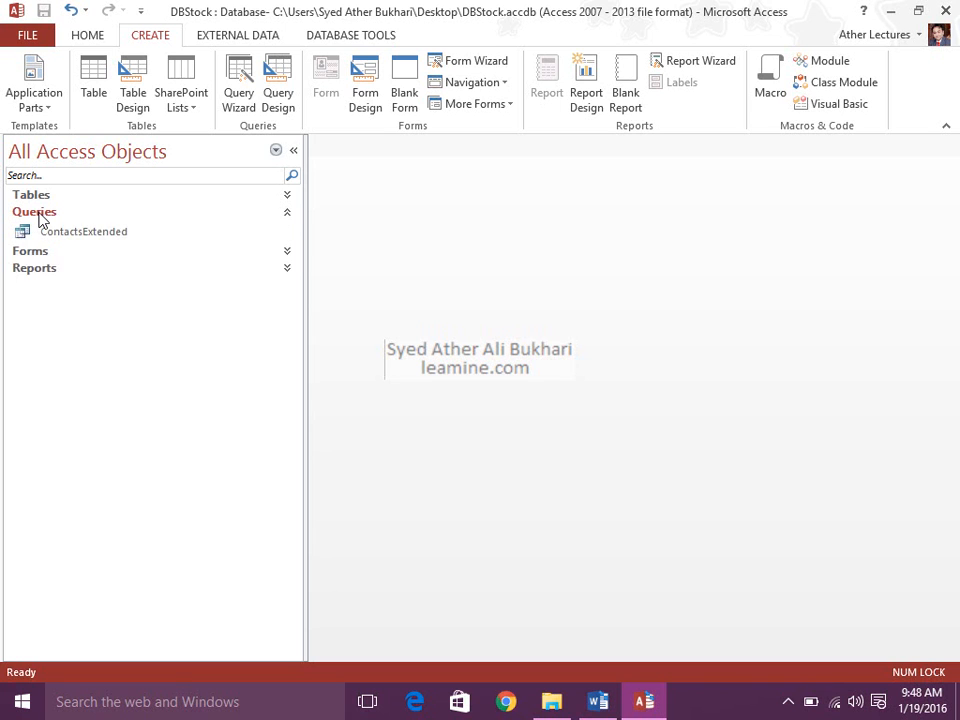
click(40, 214)
click(42, 230)
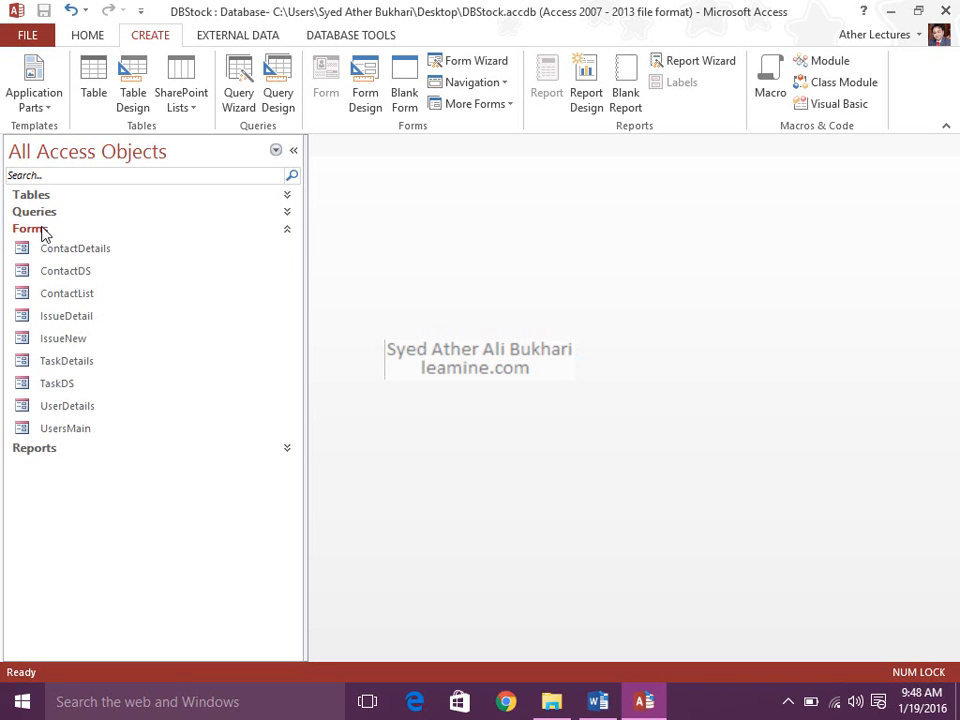
click(42, 230)
click(48, 249)
click(50, 250)
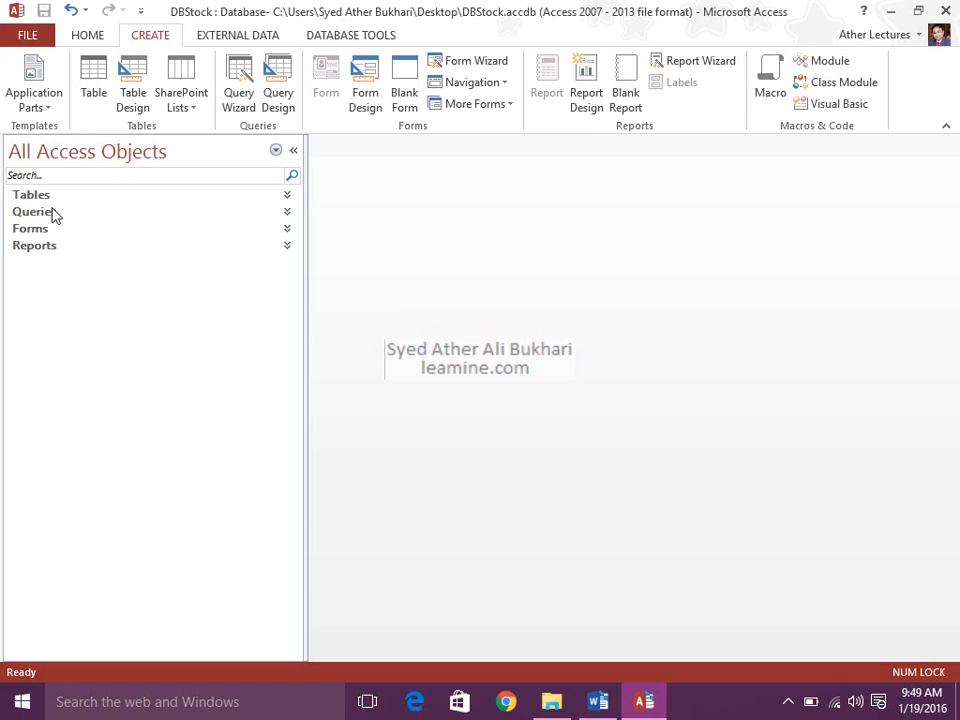
Review the objects in the Queries, Forms and Tables groups, leaving the groups collapsed.
click(55, 216)
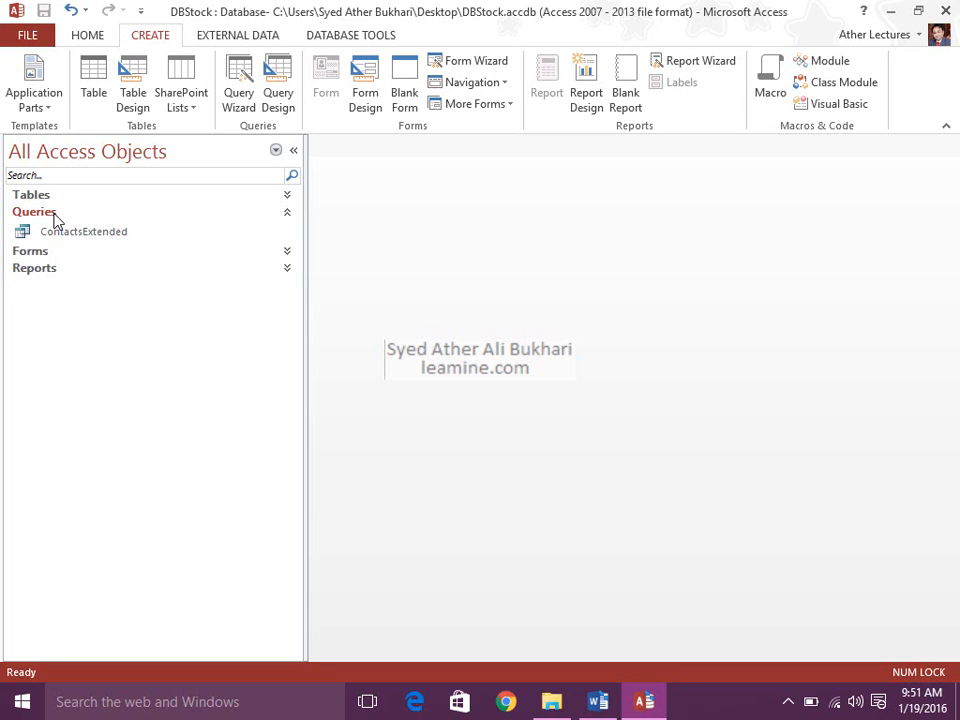
click(287, 214)
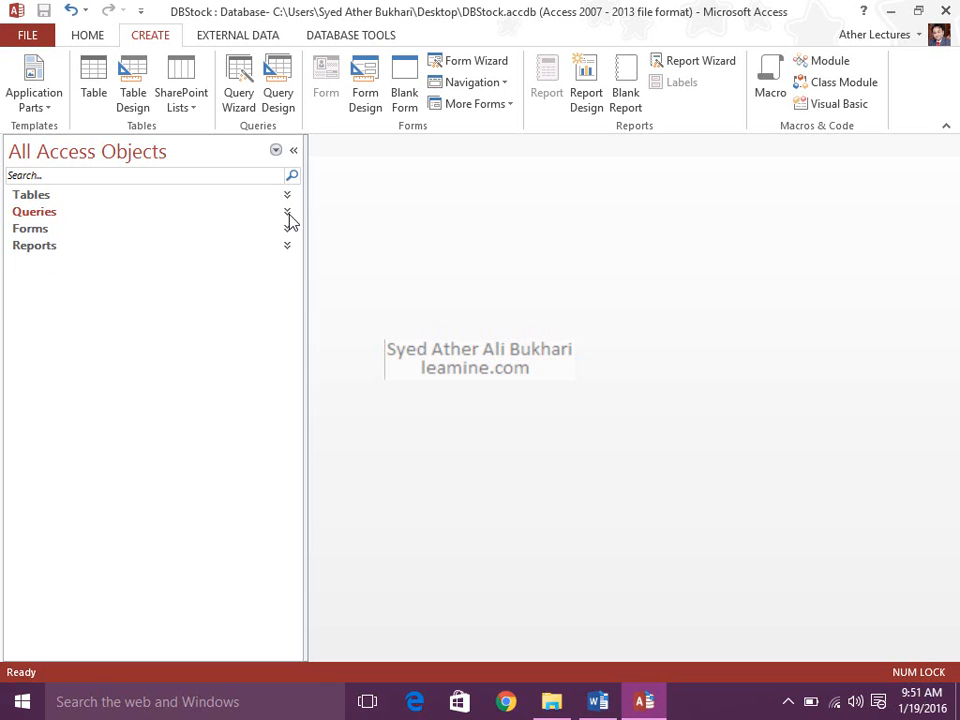
click(133, 232)
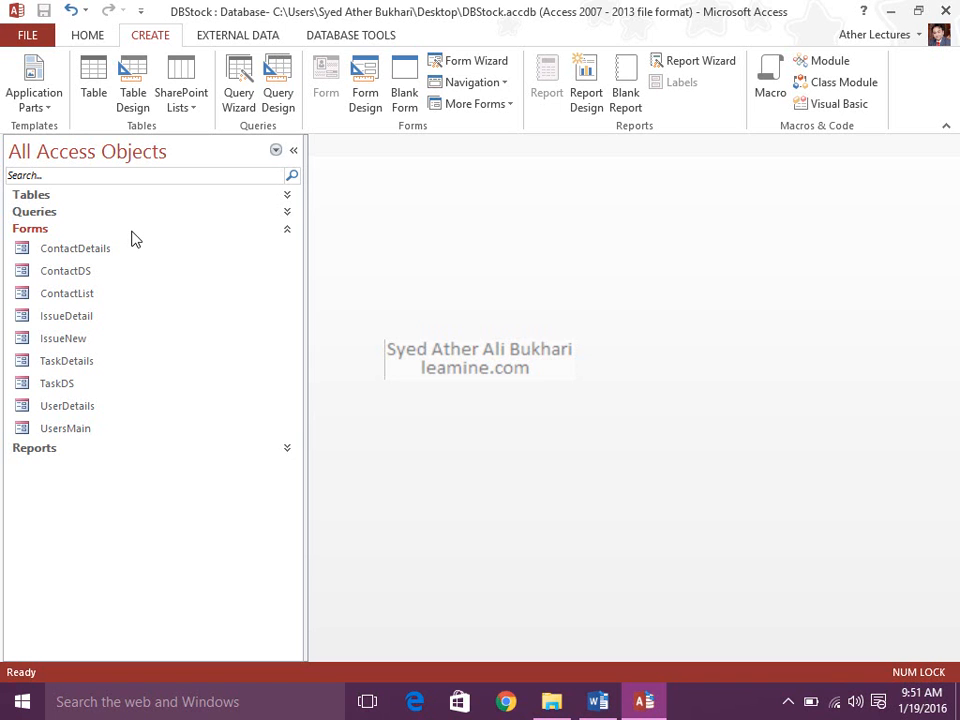
click(133, 213)
click(138, 208)
click(135, 200)
click(135, 200)
click(131, 232)
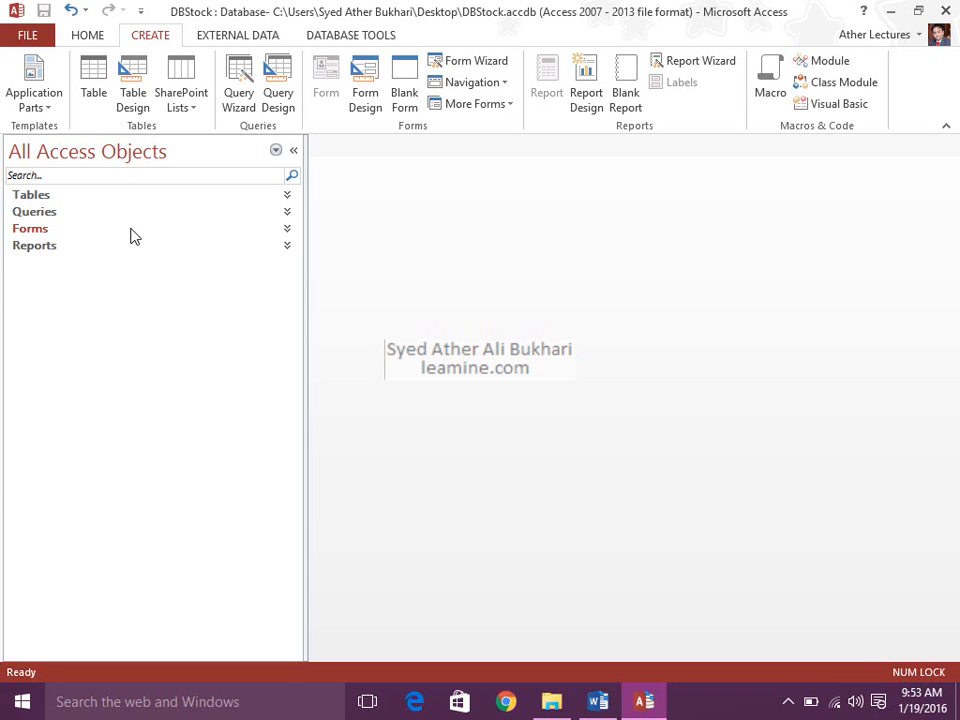
Examine the lists of forms and reports and collapse both groups again.
click(131, 229)
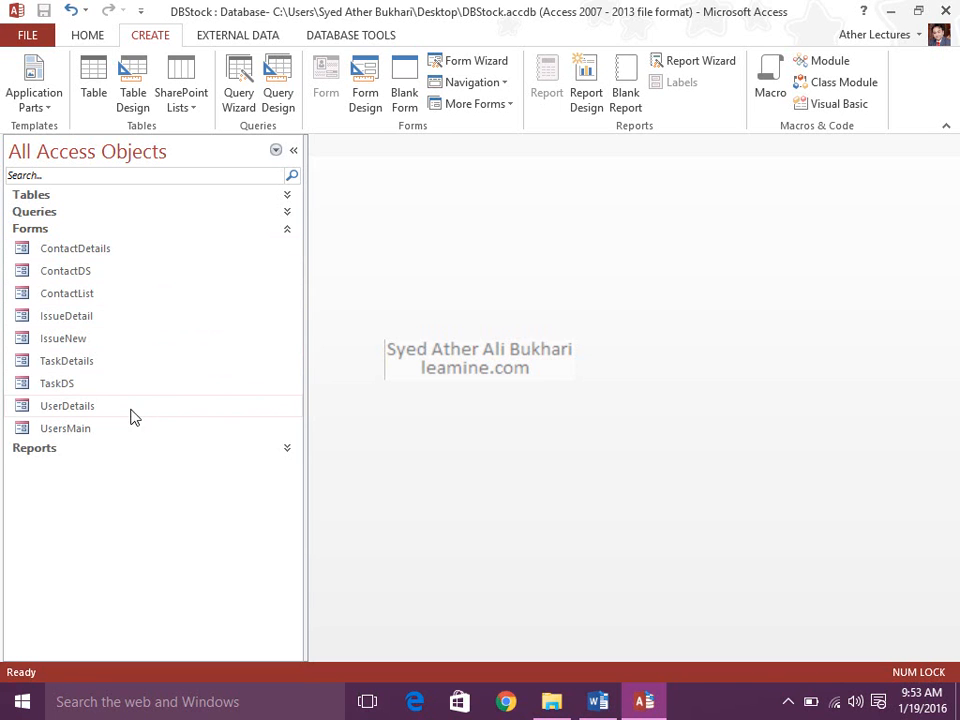
click(121, 232)
click(121, 251)
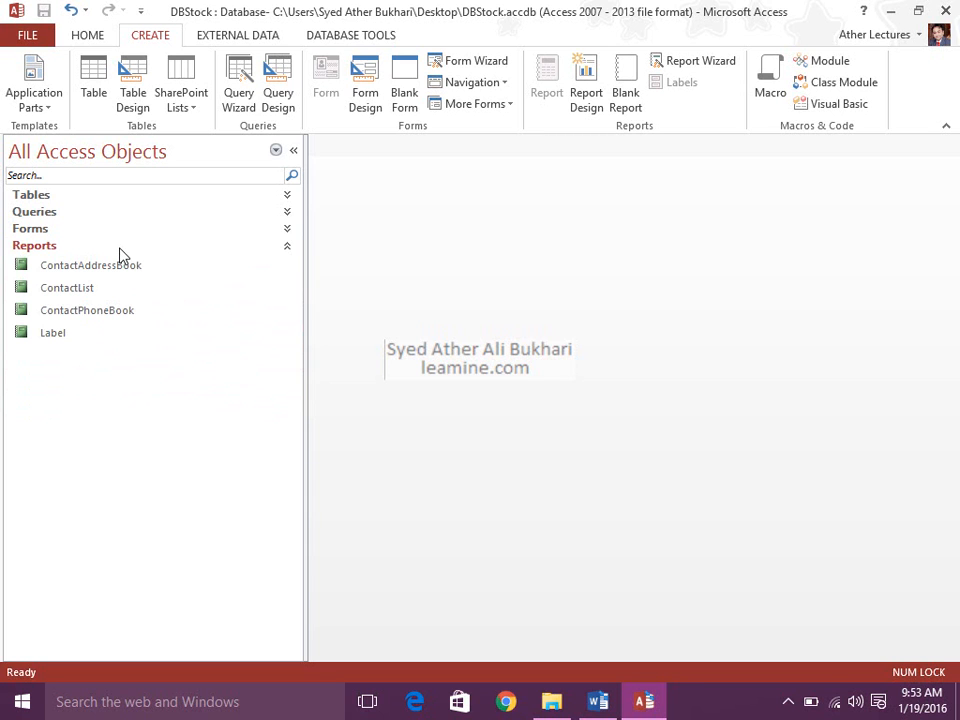
click(119, 251)
click(119, 251)
click(119, 251)
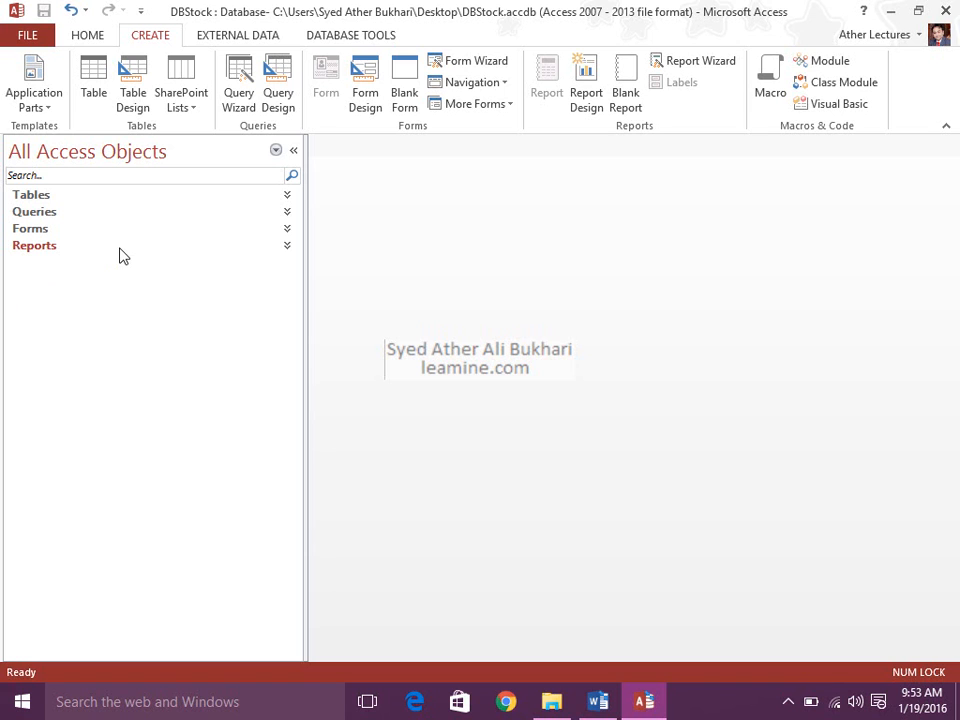
Search the database objects for "contact" and expand the Tables group to view the matches.
click(107, 176)
text(contact)
click(46, 197)
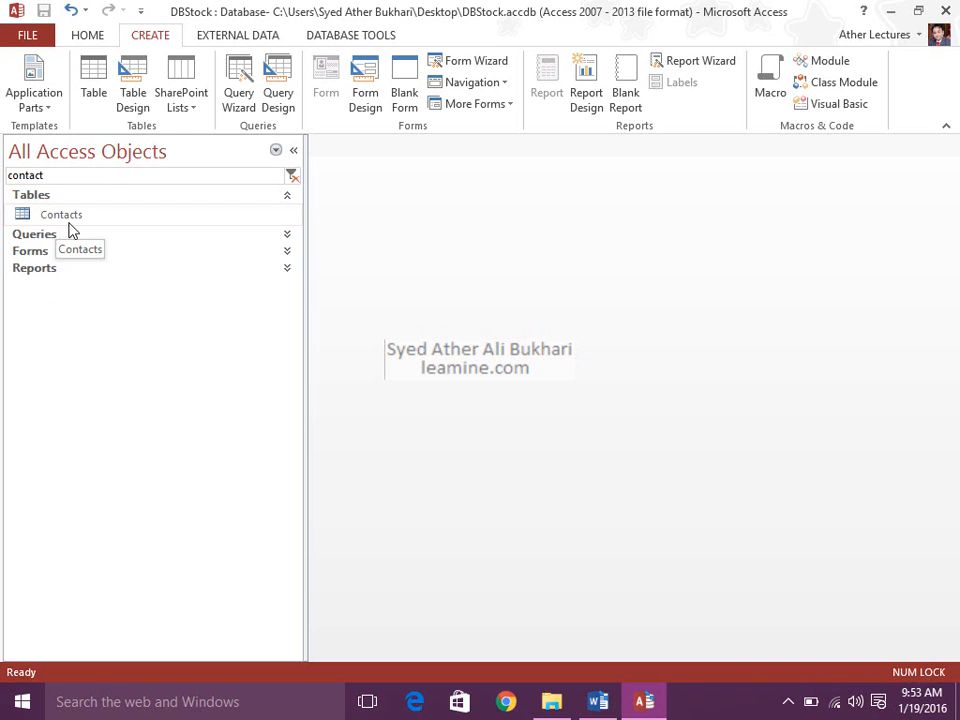
Expand the Queries, Forms and Reports groups to view the objects matching the "contact" search.
click(52, 236)
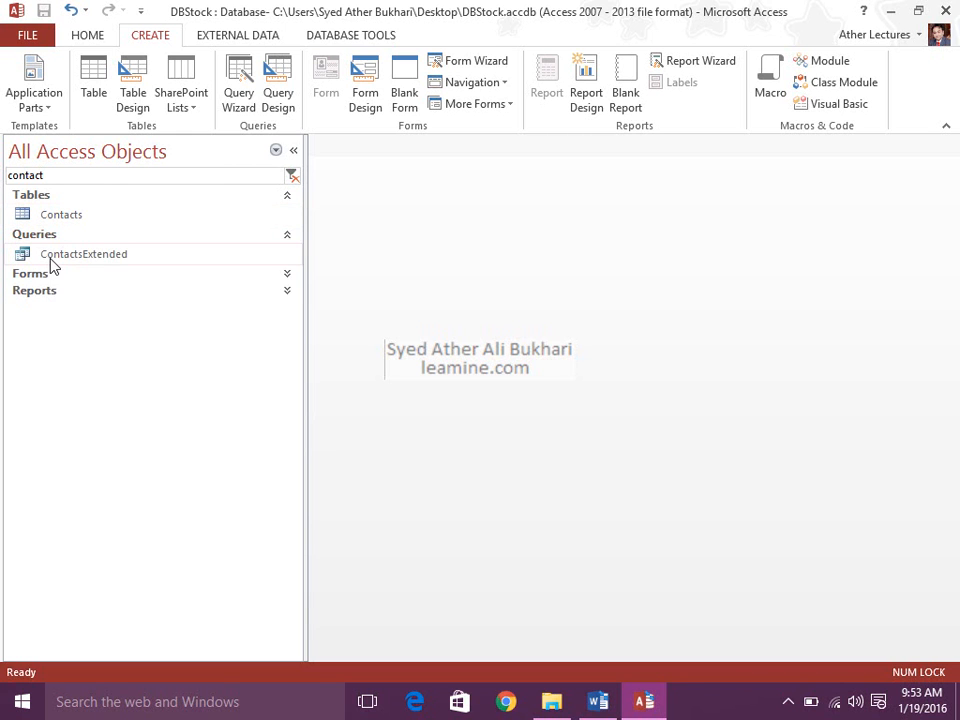
click(40, 275)
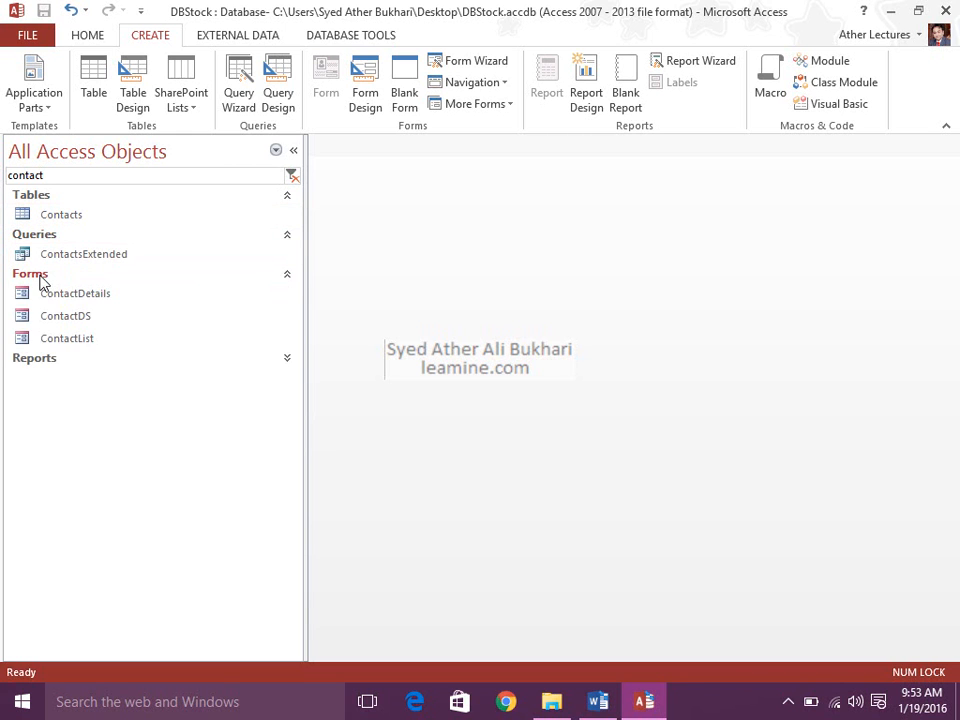
click(45, 362)
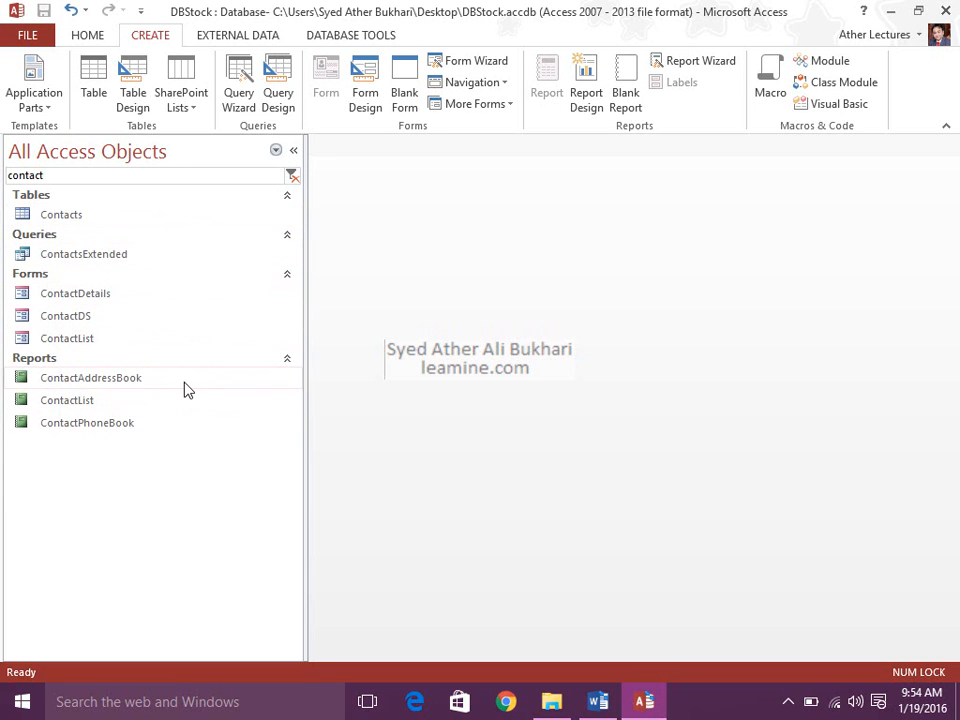
Widen the navigation pane and clear the "contact" object search.
click(274, 151)
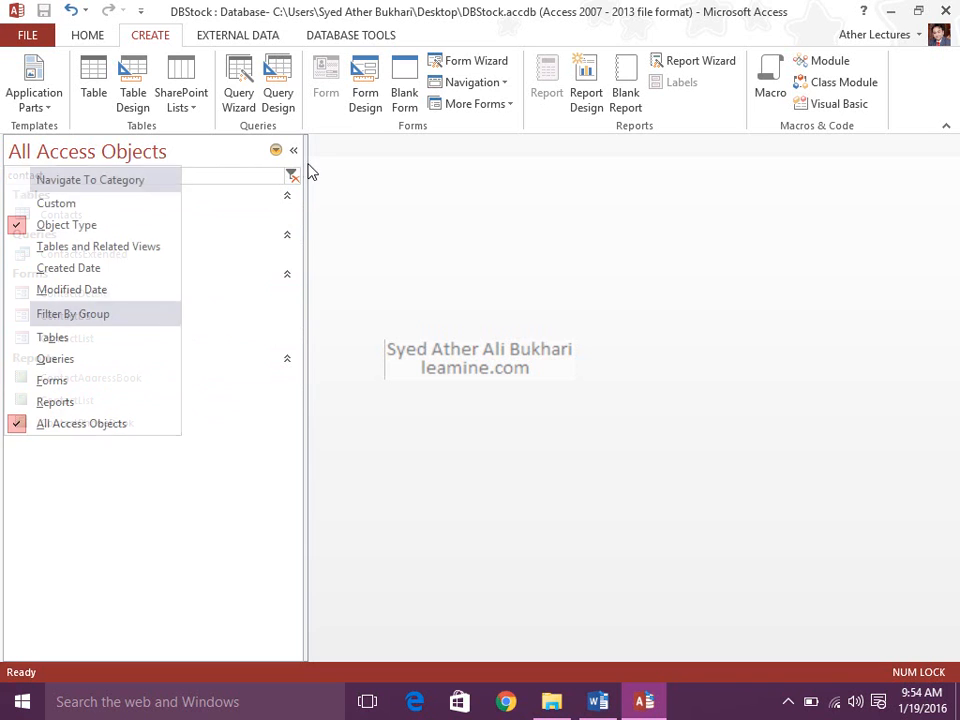
drag(305, 158, 382, 163)
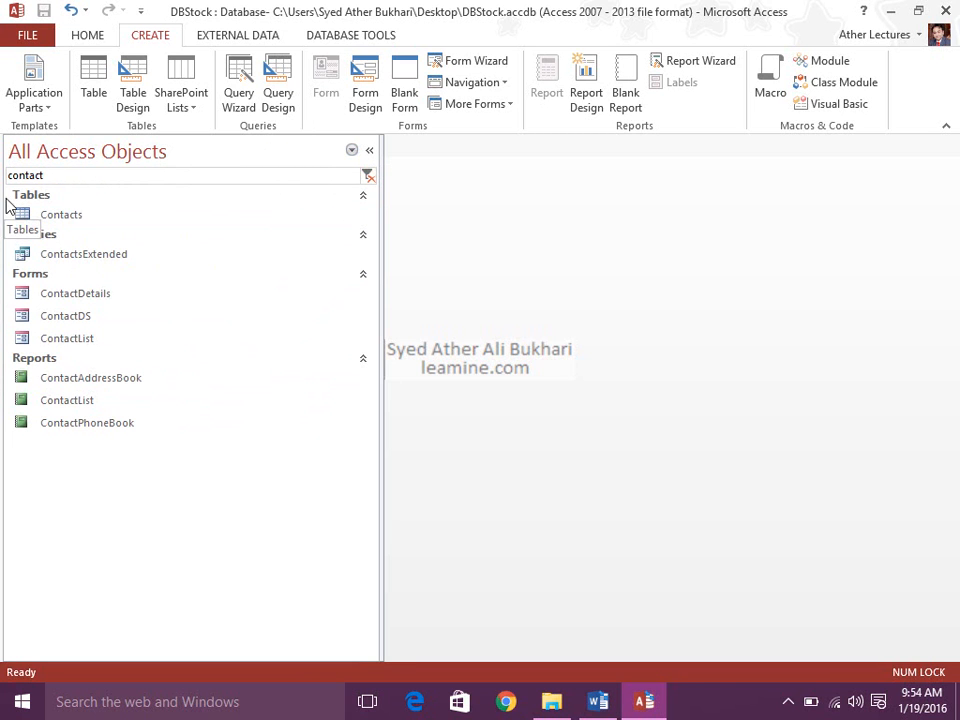
drag(64, 176, 7, 176)
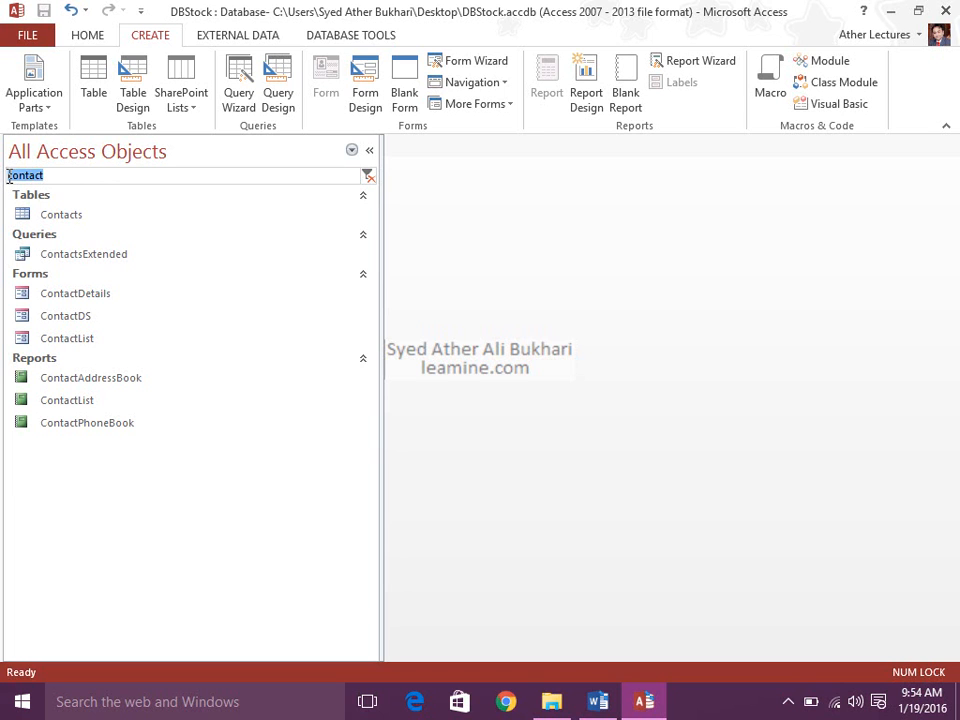
click(369, 177)
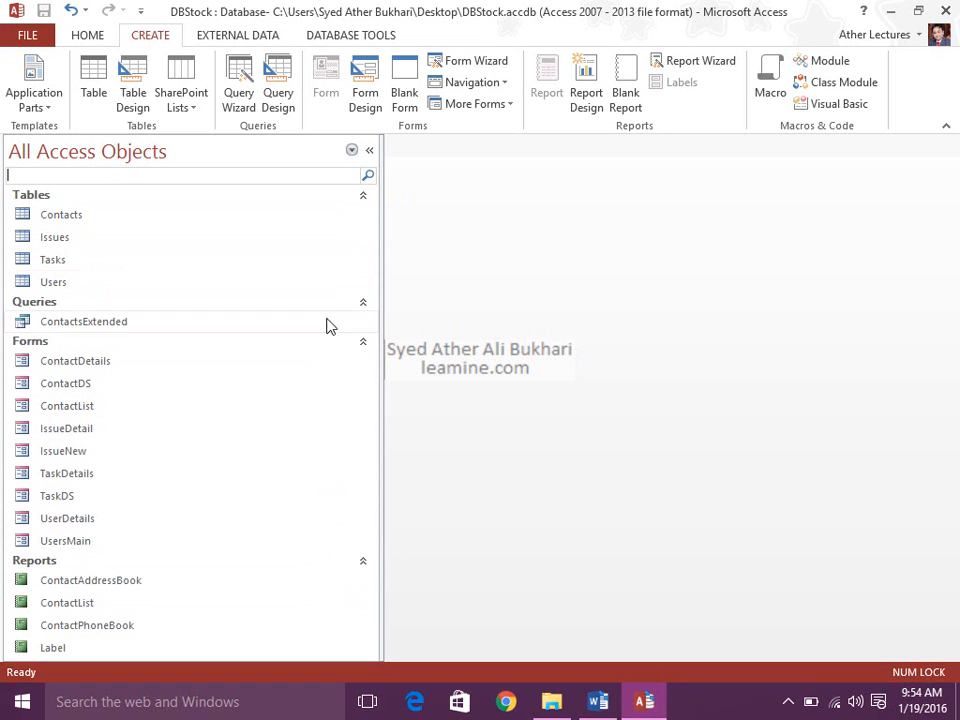
Collapse the Tables, Queries, Forms and Reports groups in the full object list.
click(362, 196)
click(362, 212)
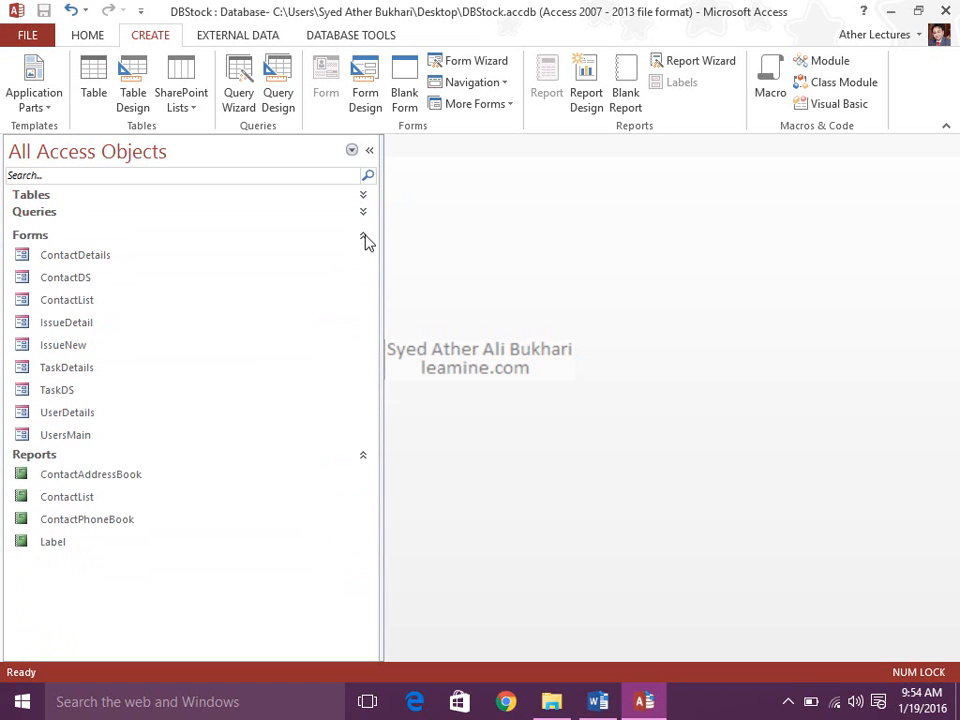
click(362, 246)
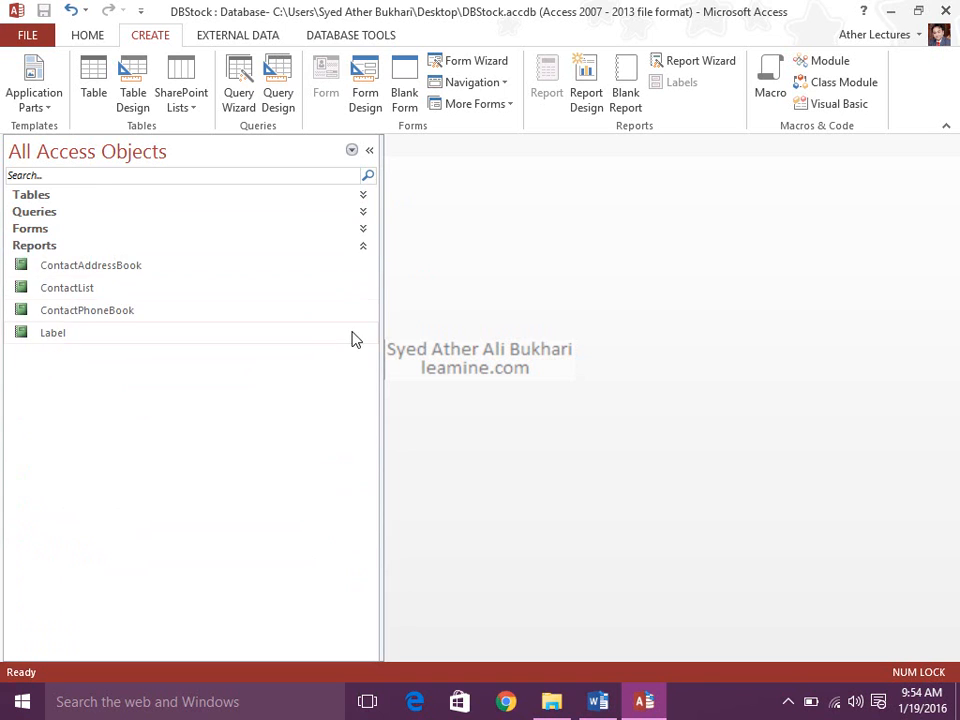
click(362, 246)
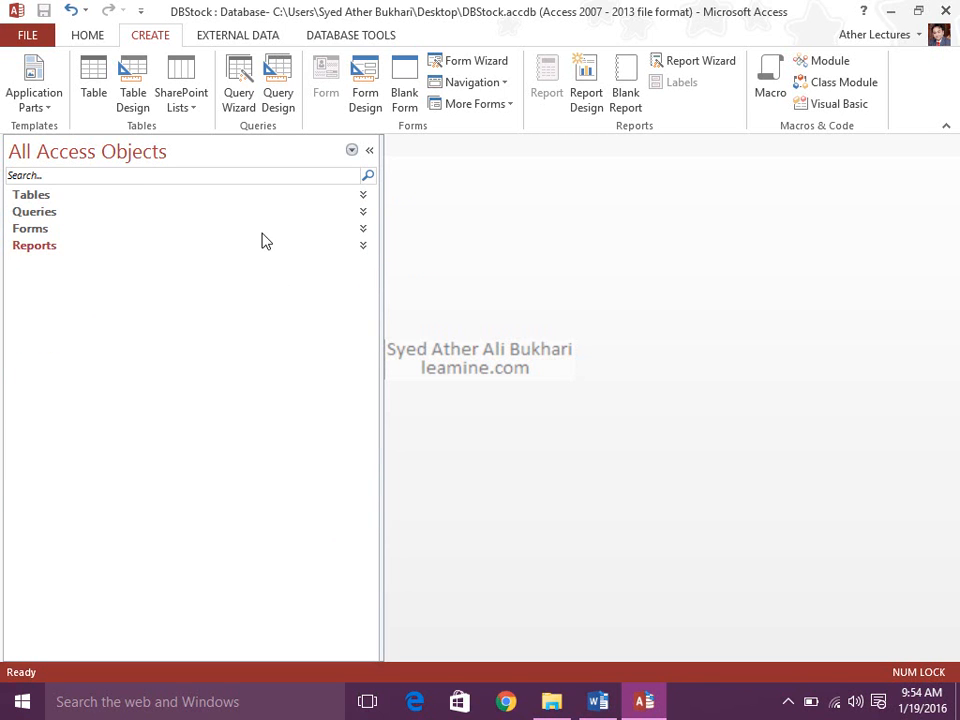
Review the category and group filter choices for the object list, leaving the current grouping in place.
click(92, 162)
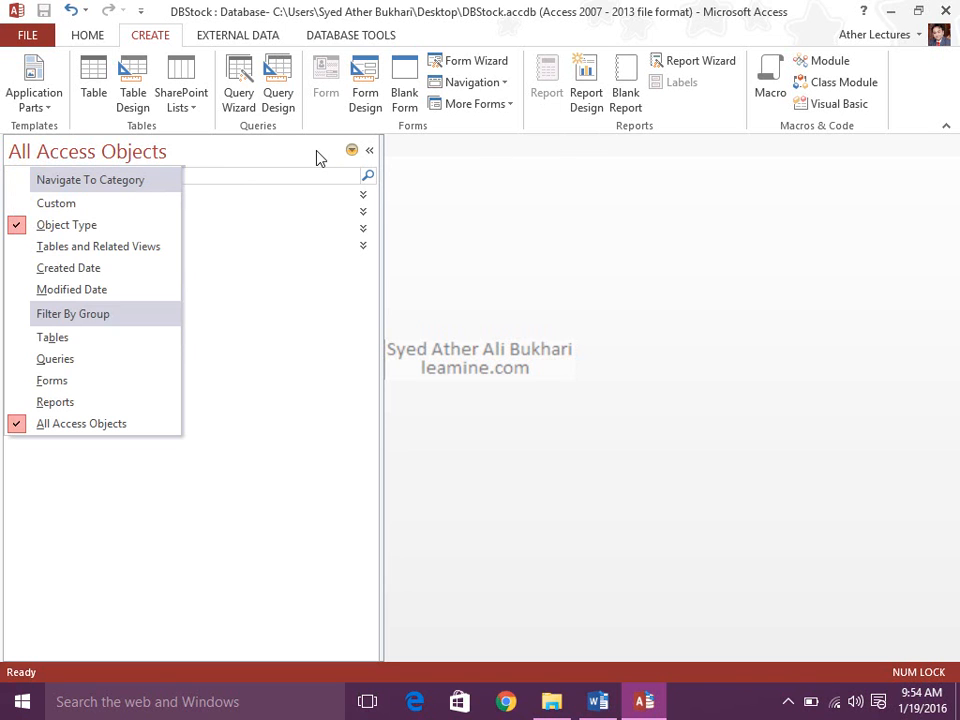
click(352, 151)
click(352, 151)
click(331, 306)
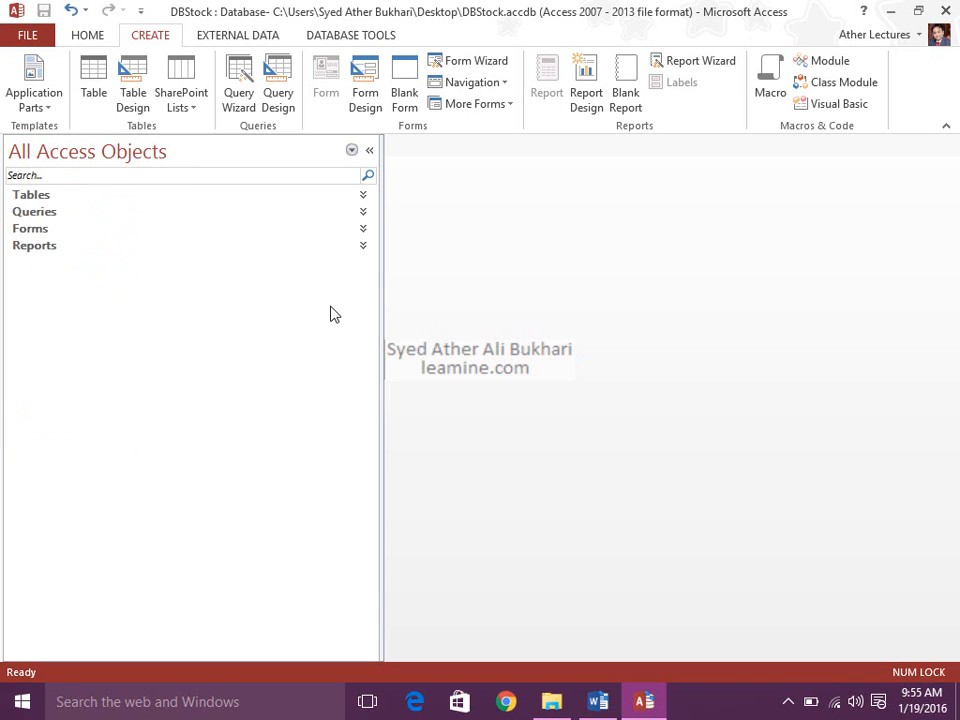
Expand and collapse each object type group in turn, from Tables through Reports, and once more for Tables.
click(148, 201)
click(146, 202)
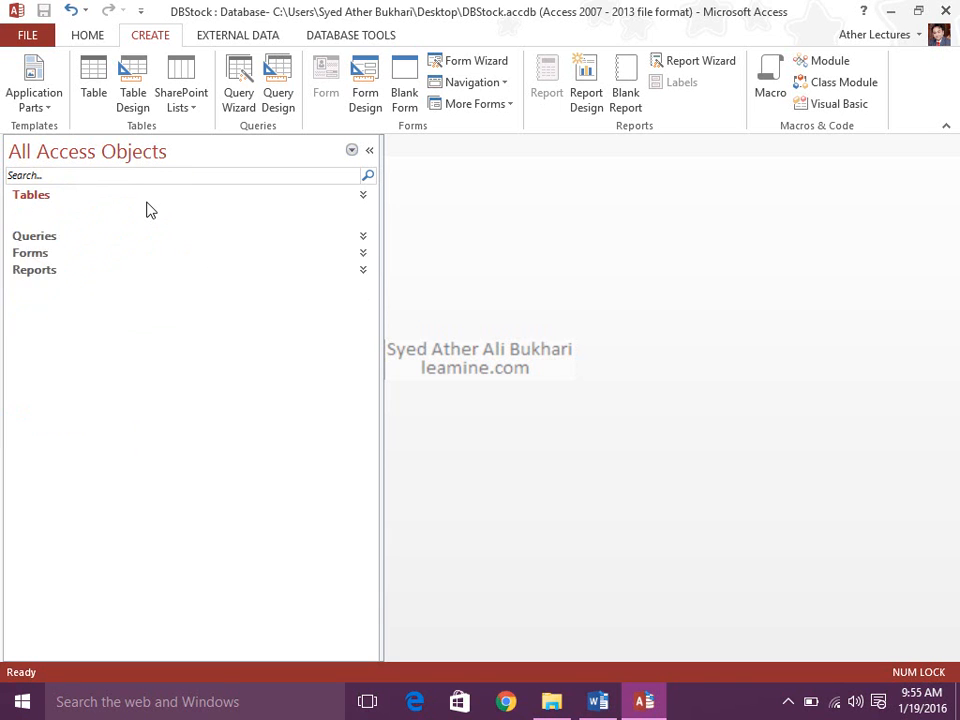
click(154, 213)
click(156, 220)
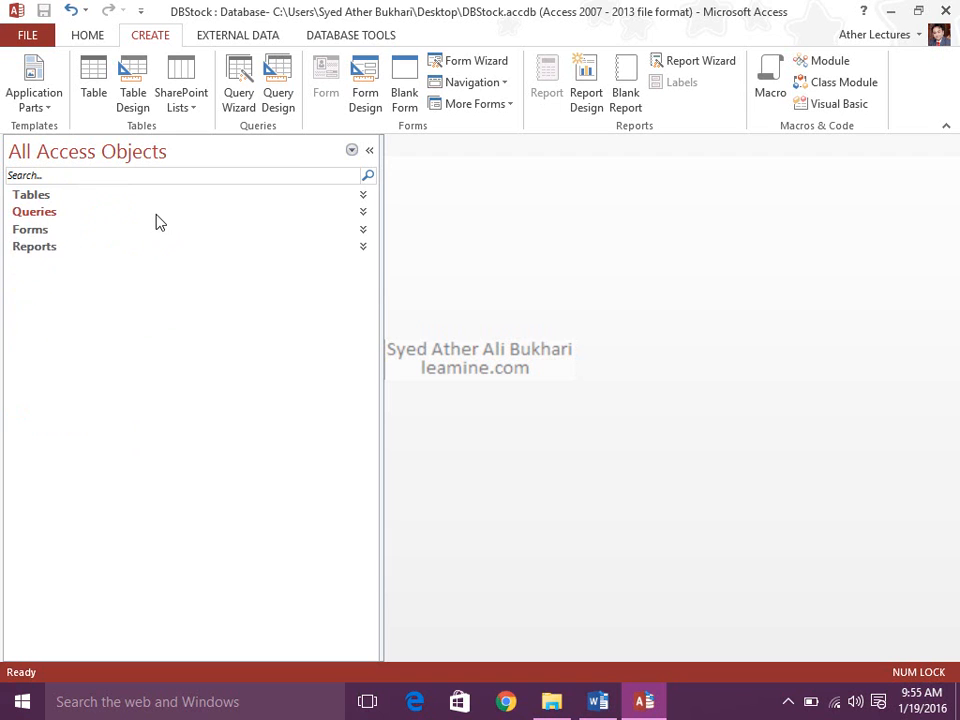
click(165, 234)
click(166, 237)
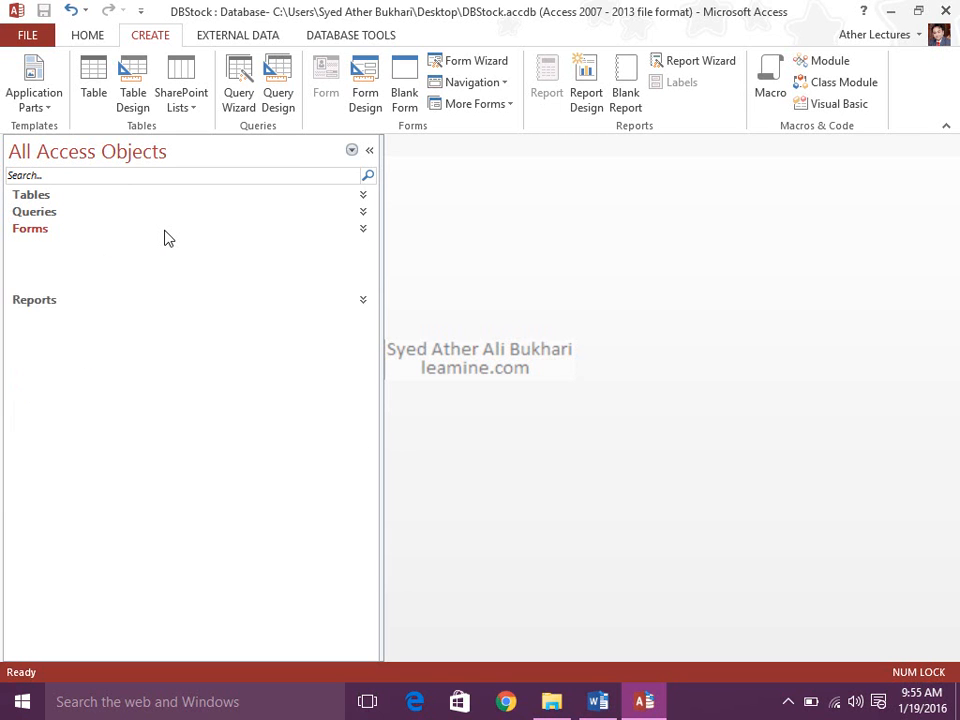
click(173, 253)
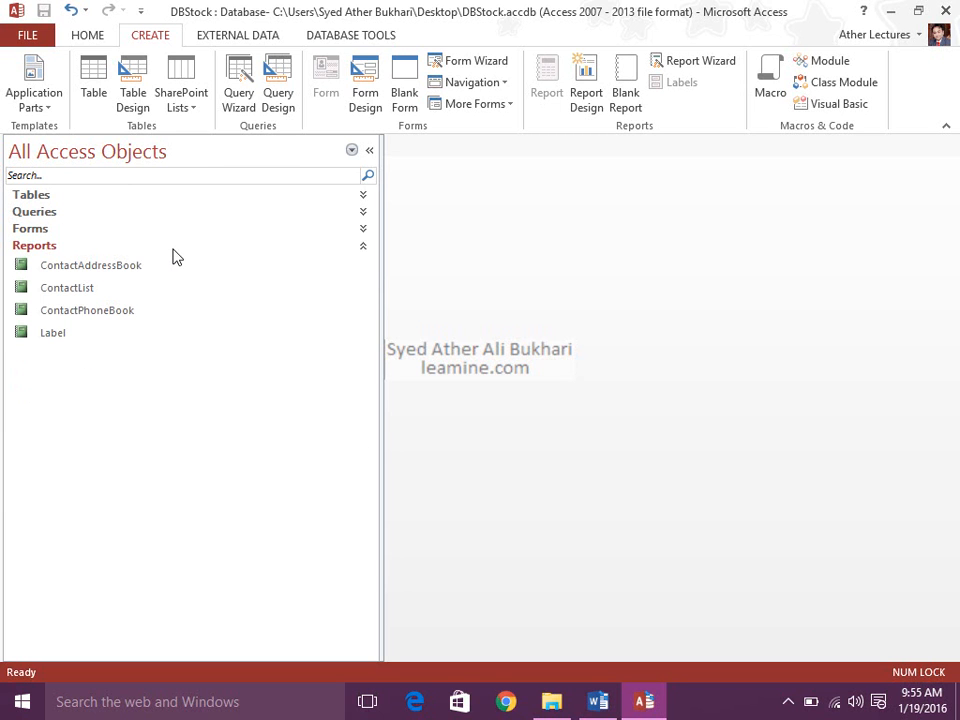
click(173, 252)
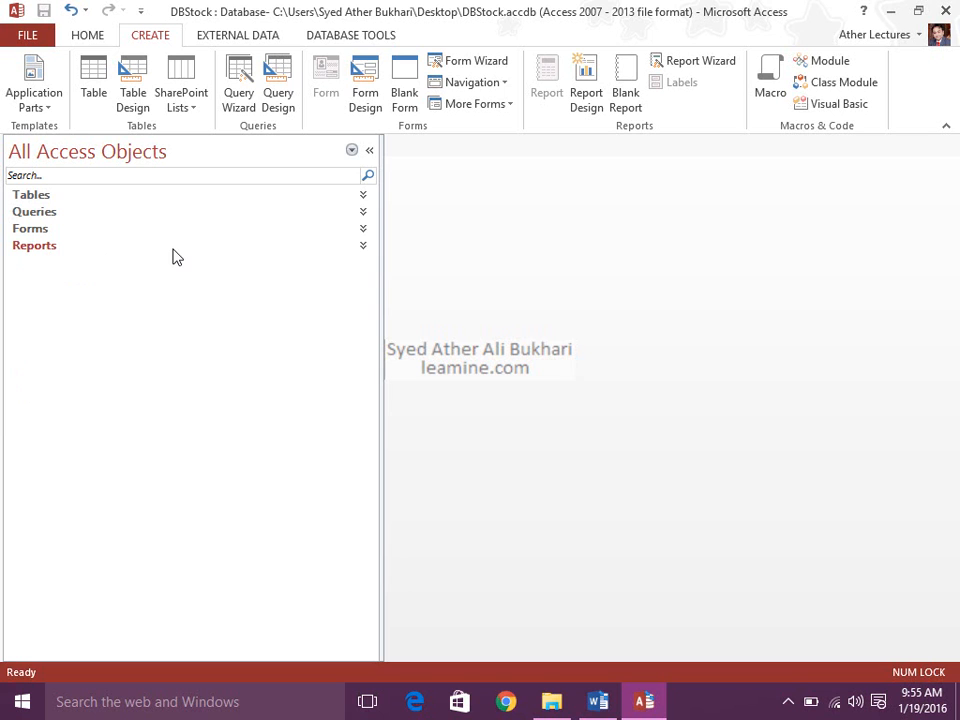
click(151, 196)
click(151, 200)
Group the objects by Tables and Related Views and collapse the Contacts, Tasks, Users and Issues groups.
click(276, 154)
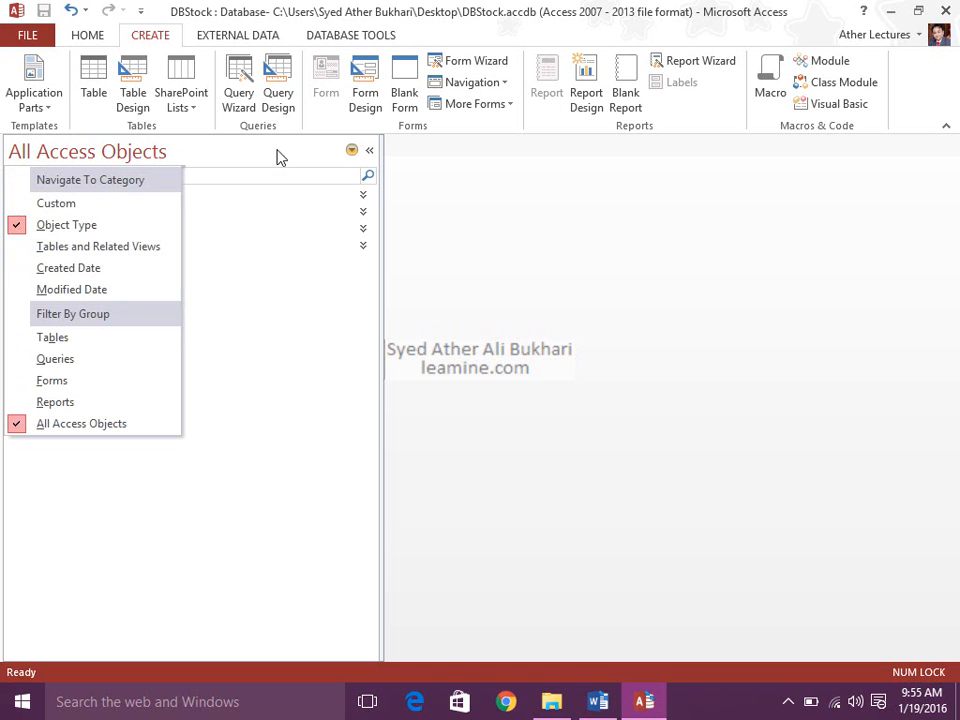
click(139, 259)
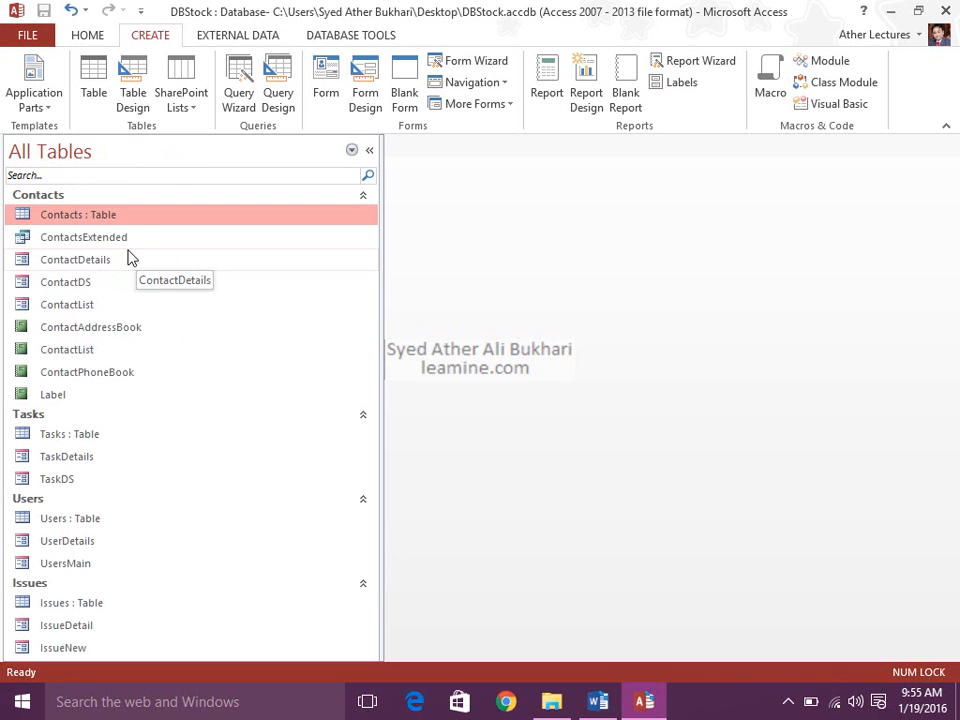
click(58, 196)
click(67, 214)
click(72, 230)
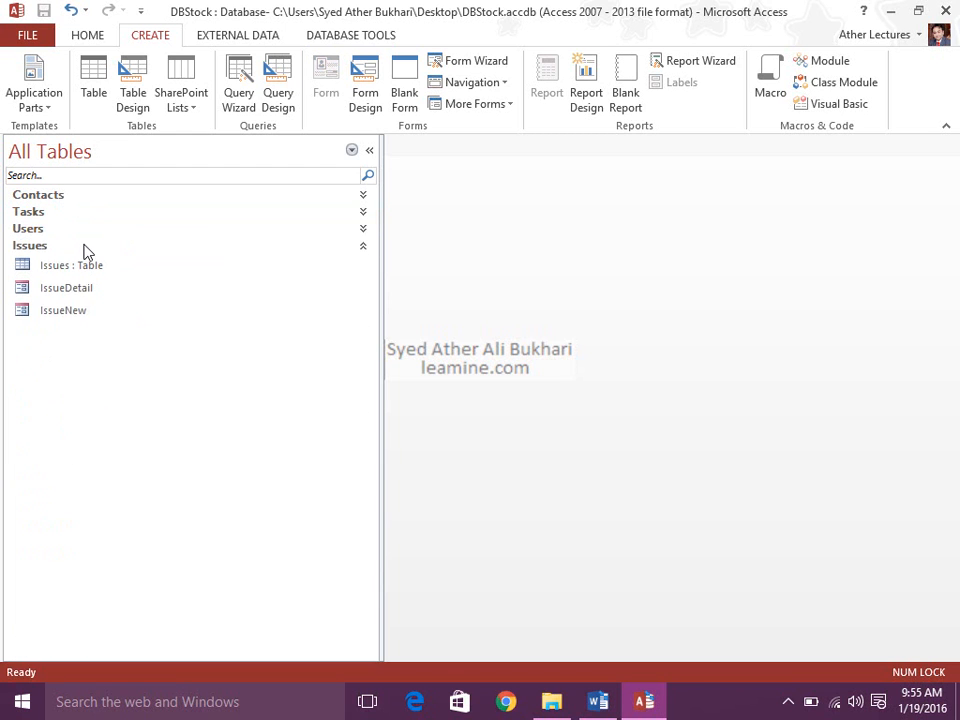
click(84, 247)
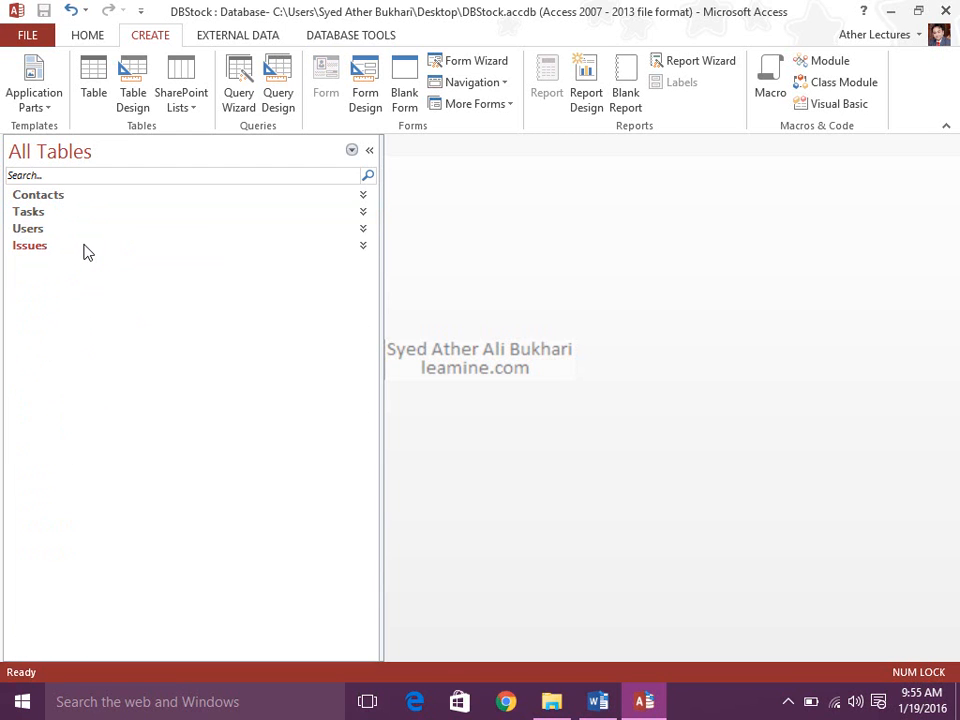
Compare the available application parts with the table-based grouping and view the objects related to the Contacts table.
click(43, 117)
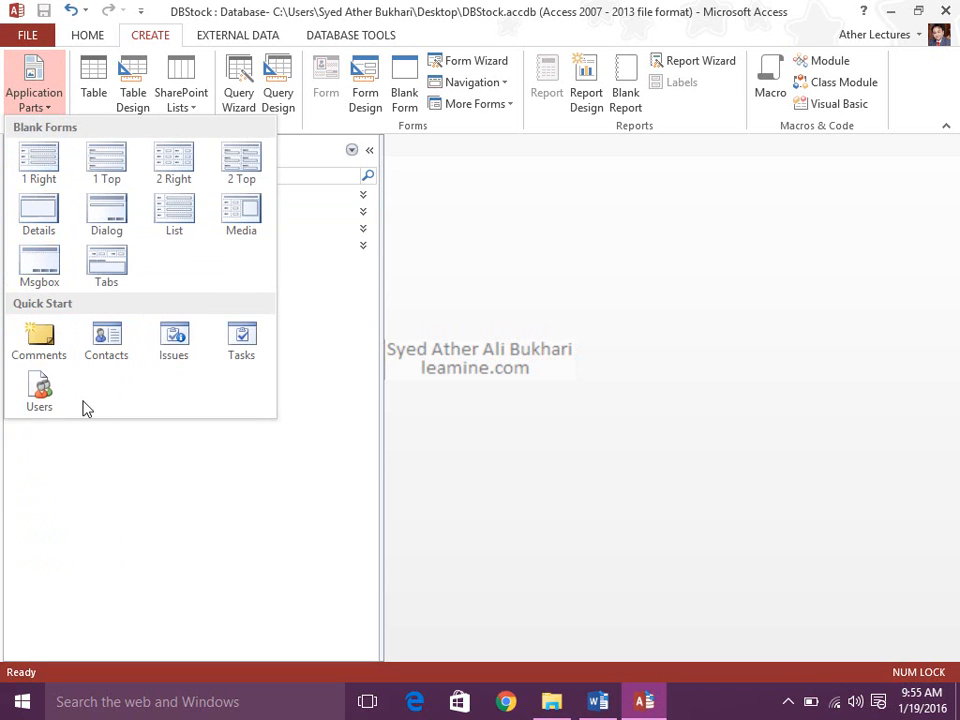
click(447, 403)
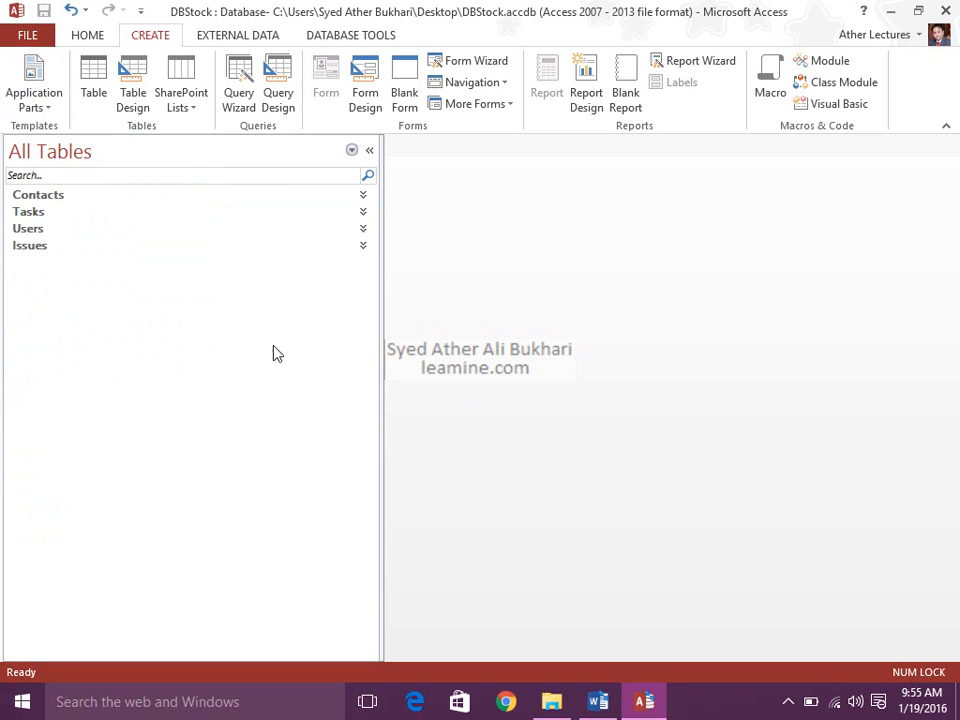
click(193, 158)
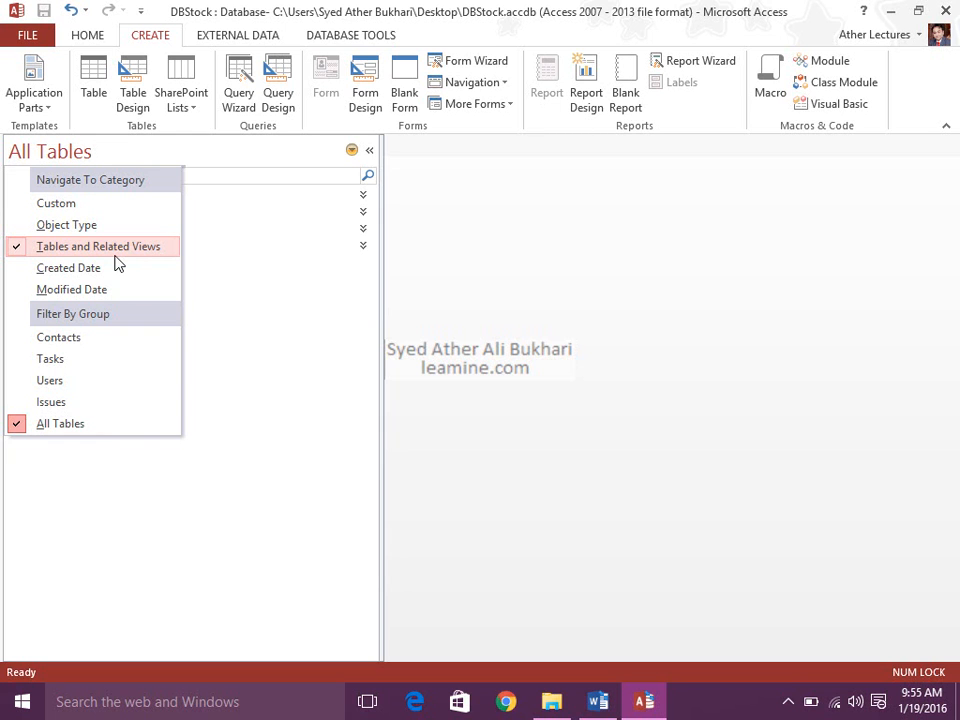
click(564, 236)
click(55, 196)
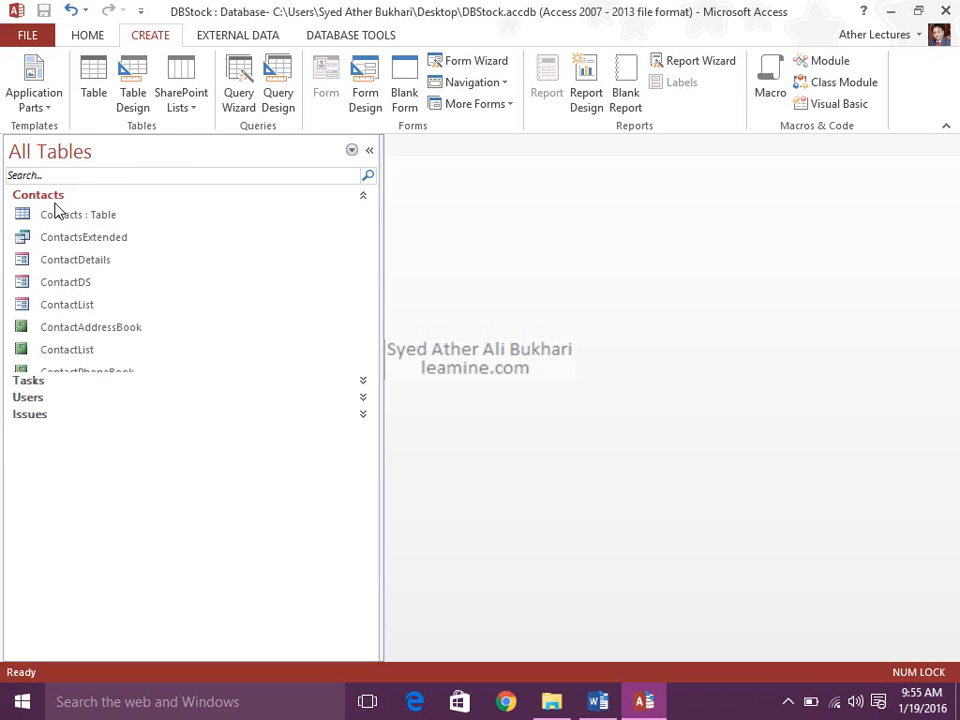
click(70, 198)
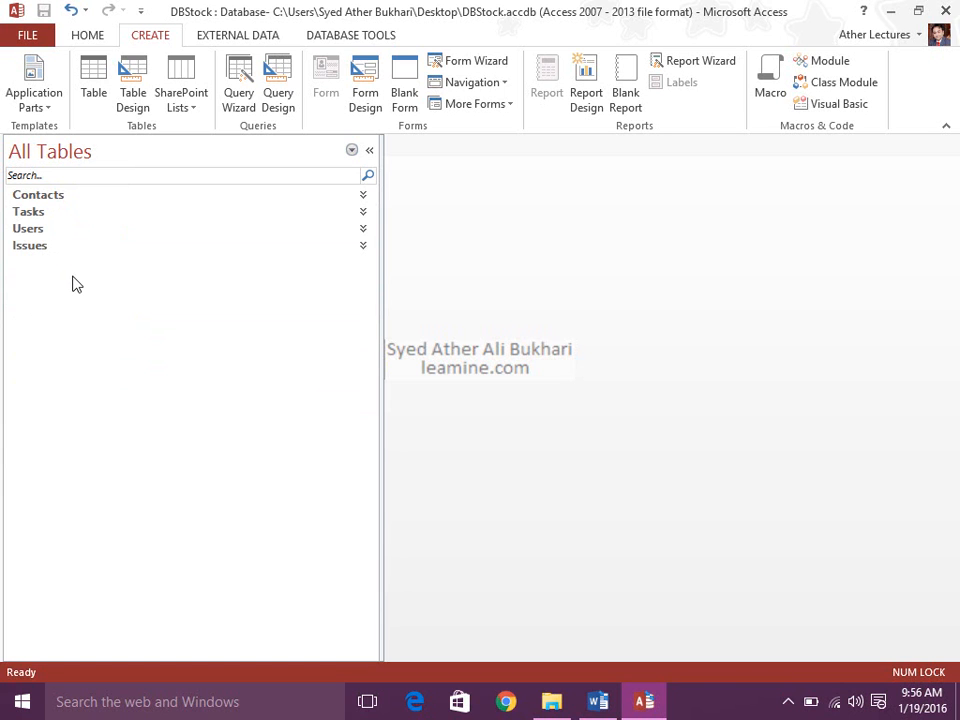
View the database objects grouped by Created Date and by Modified Date.
click(104, 154)
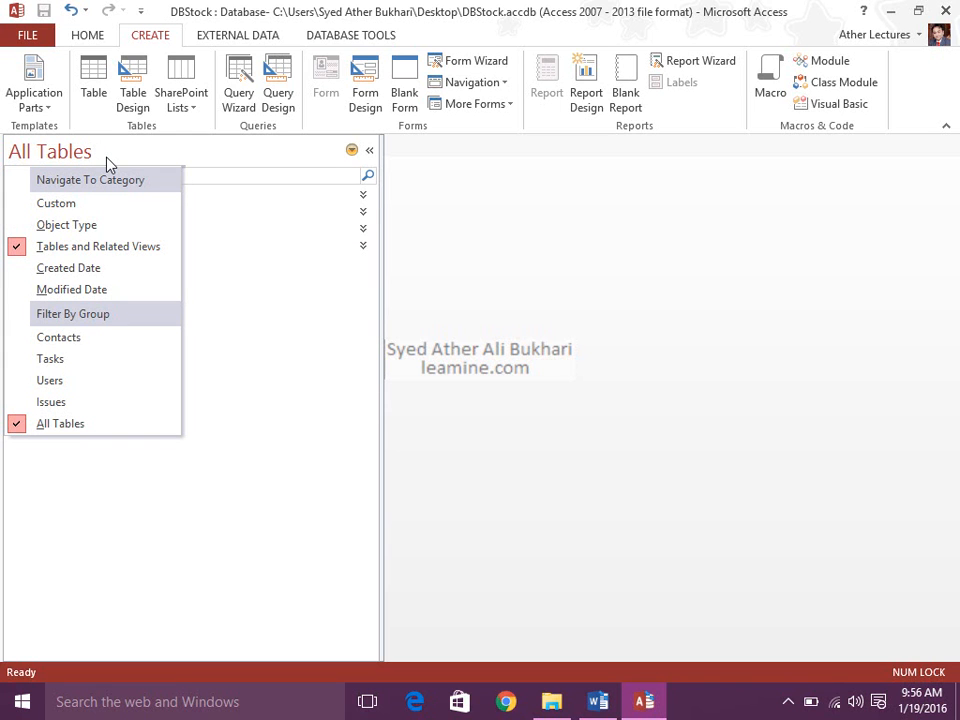
click(127, 276)
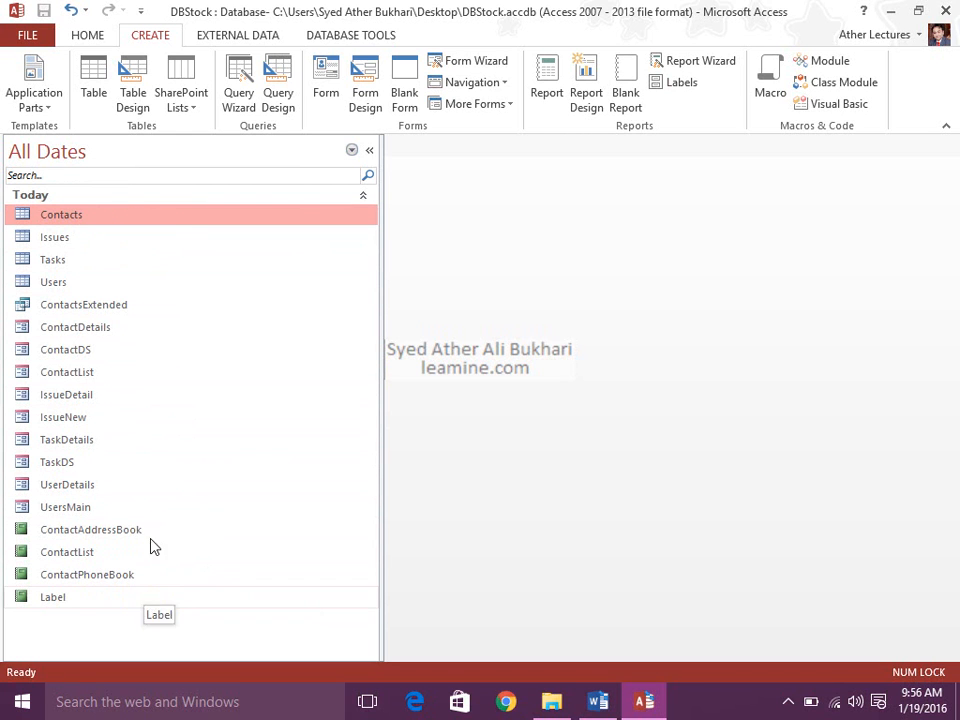
right_click(137, 164)
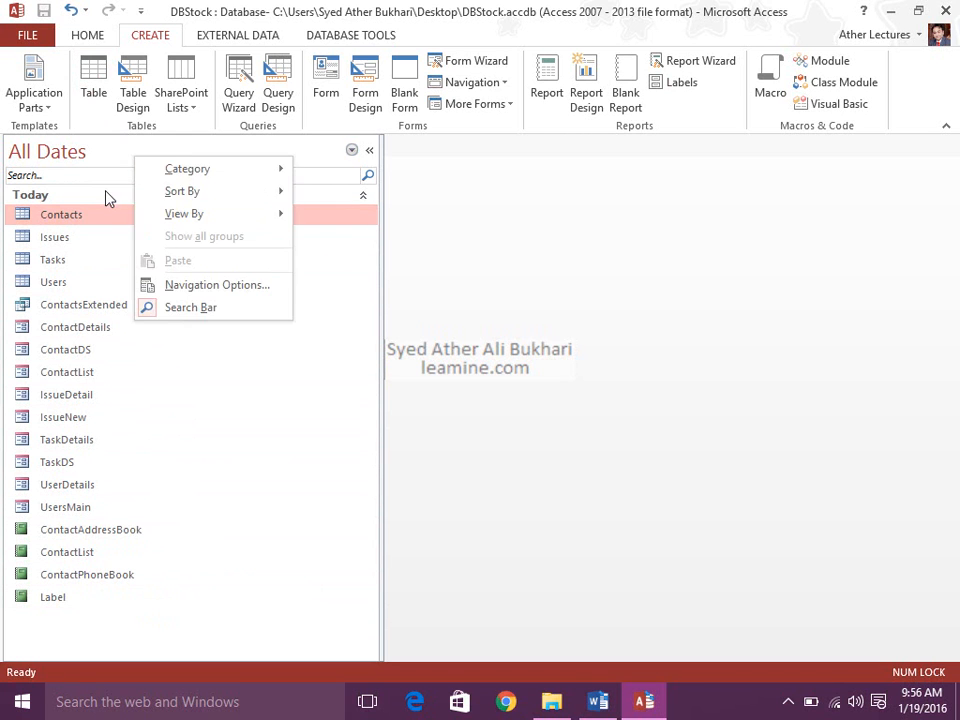
click(124, 151)
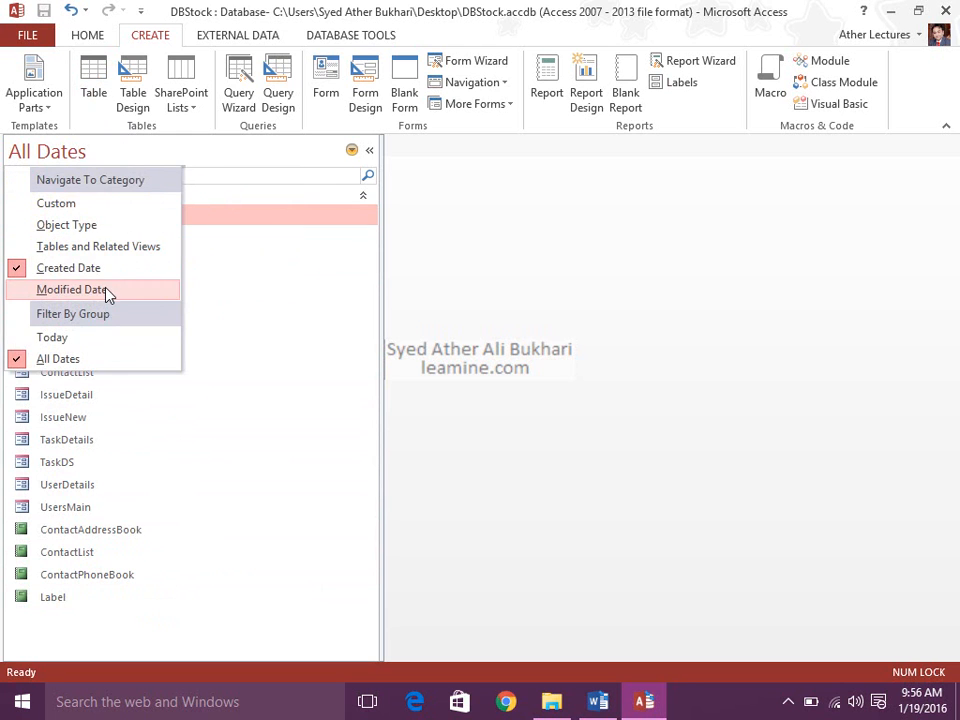
click(79, 290)
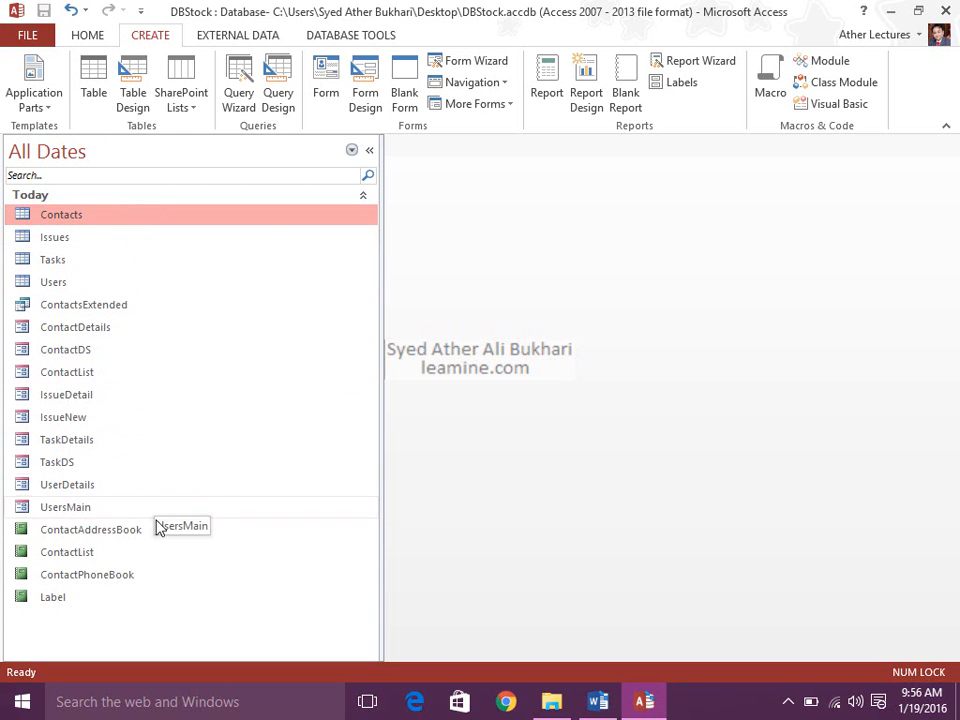
Return the object list to the Object Type grouping and switch it to the Custom category.
click(165, 160)
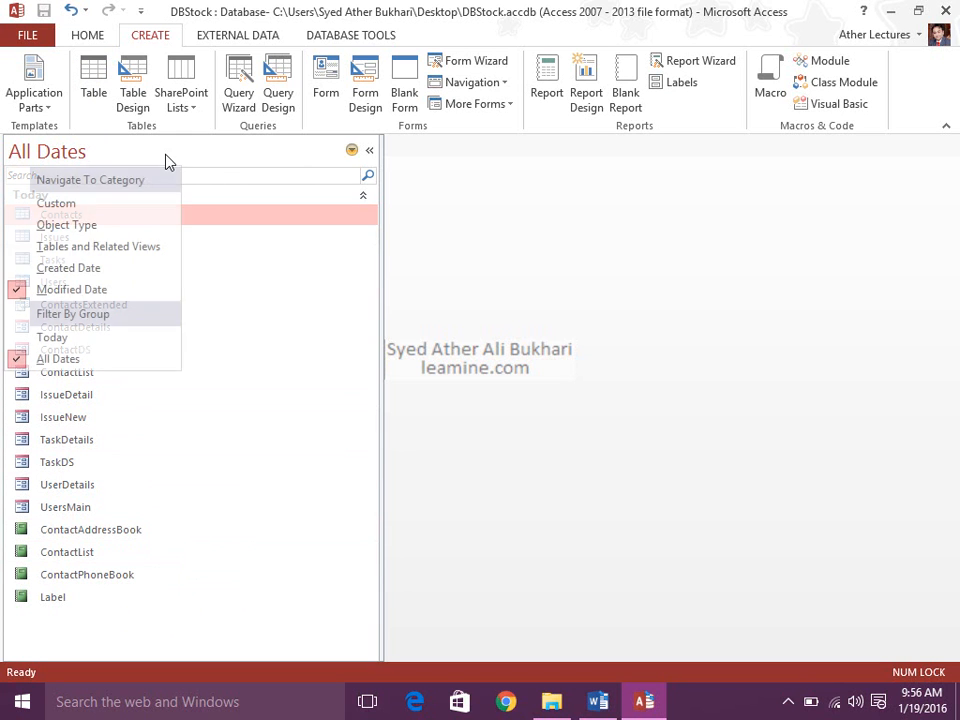
click(128, 235)
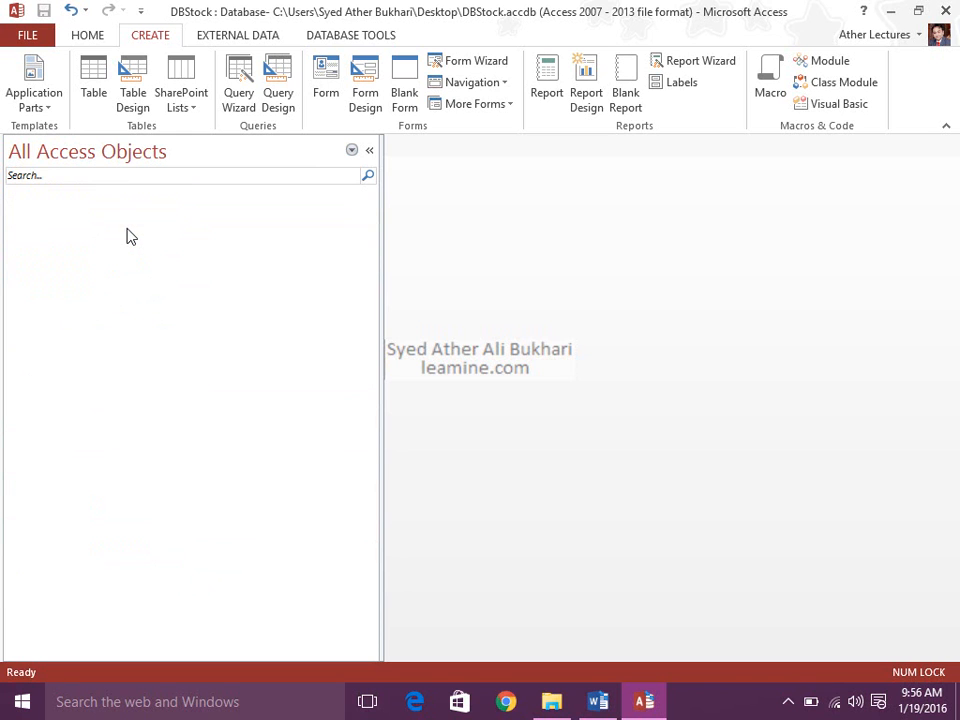
click(151, 161)
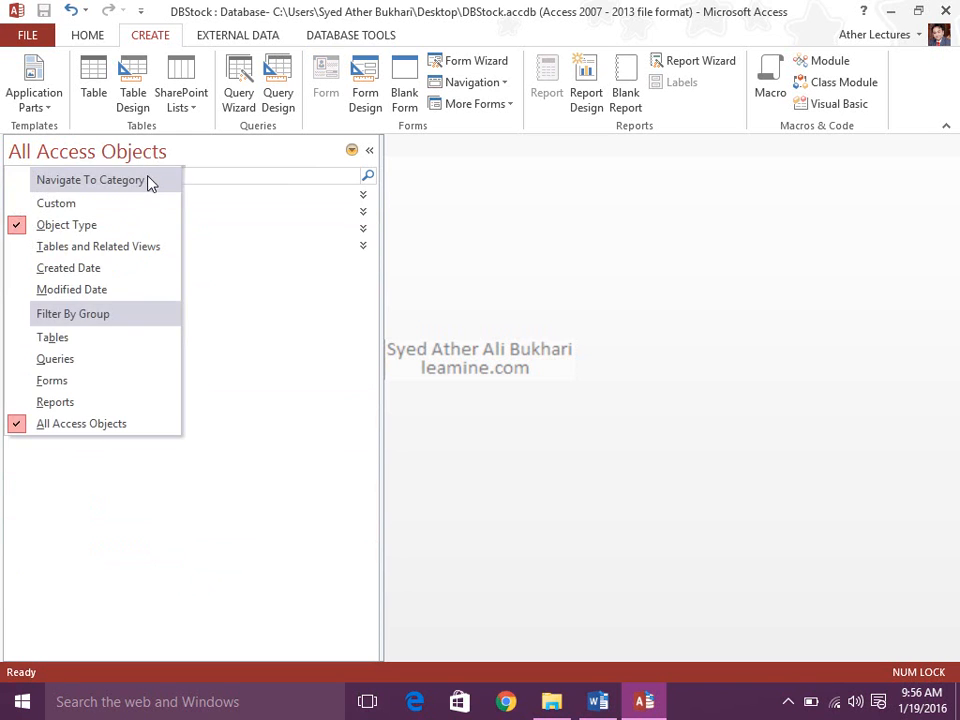
click(141, 208)
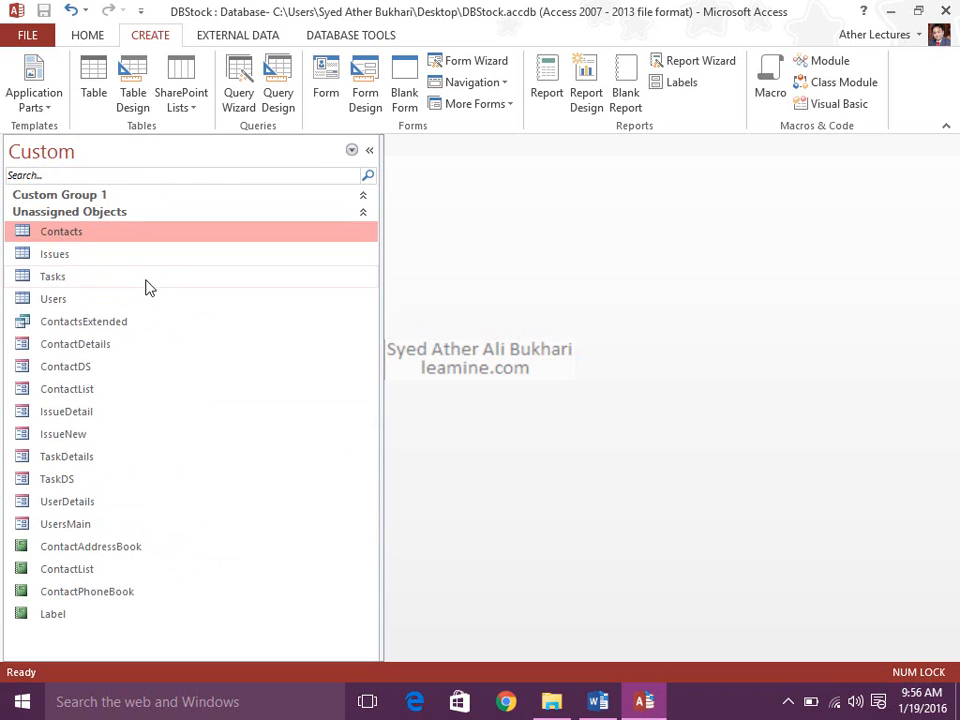
Try to move the Users table from Unassigned Objects into Custom Group 1.
click(66, 197)
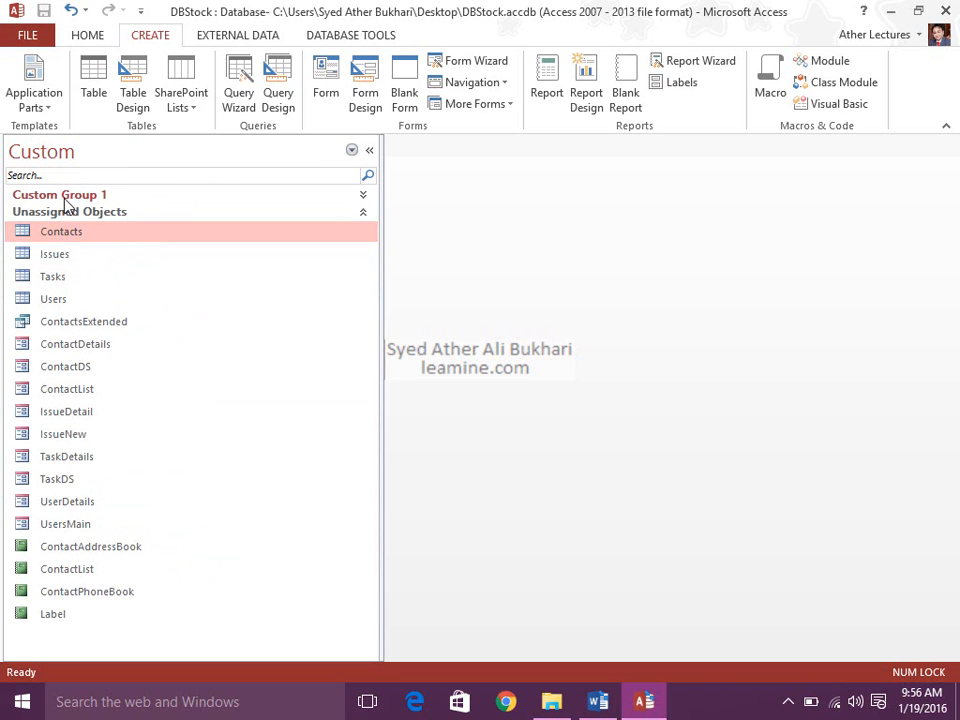
right_click(115, 201)
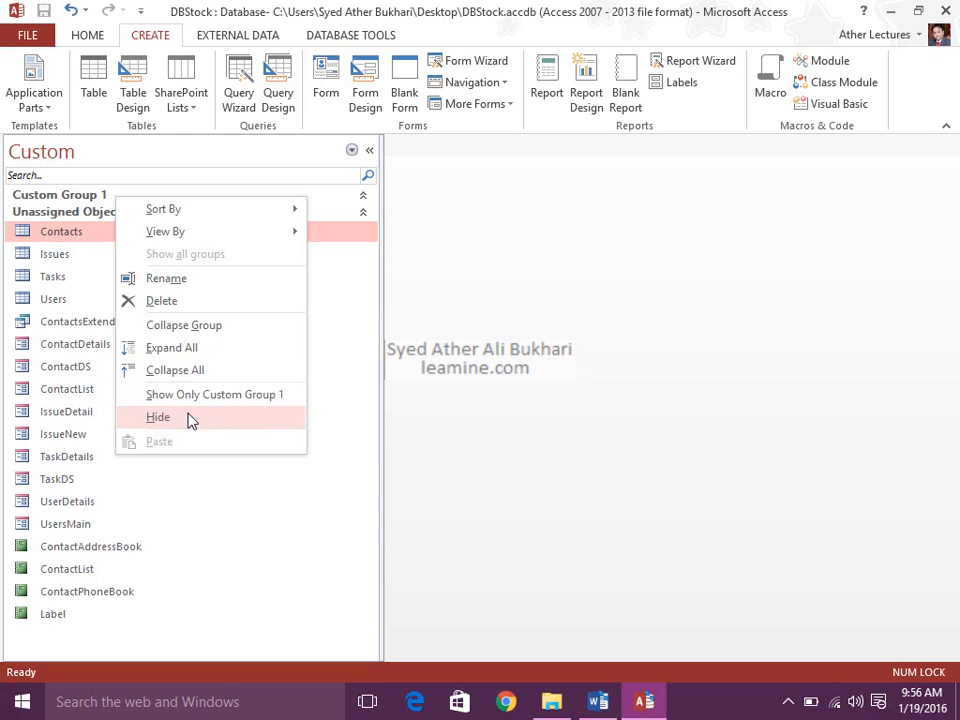
click(60, 300)
drag(60, 300, 79, 200)
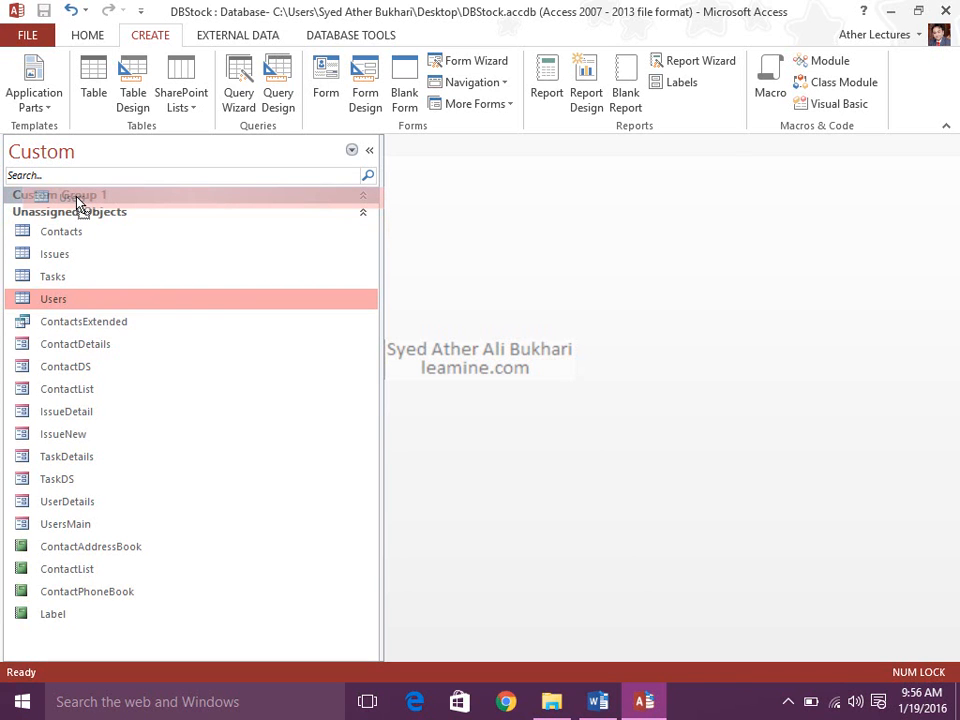
drag(79, 200, 57, 303)
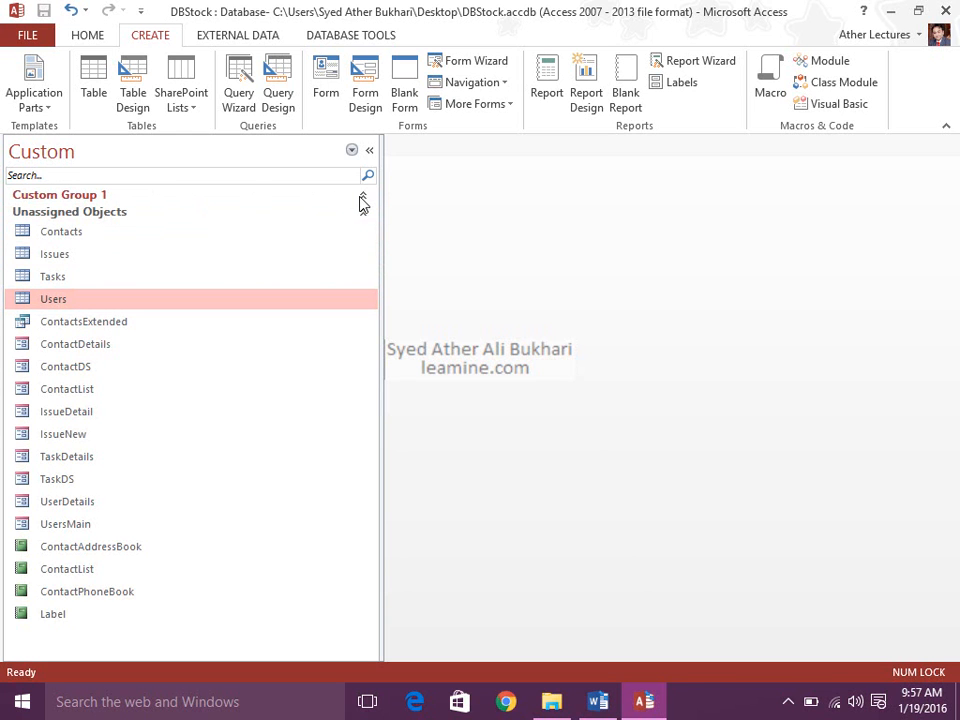
Delete Custom Group 1 and return the object list to the Object Type grouping.
right_click(264, 200)
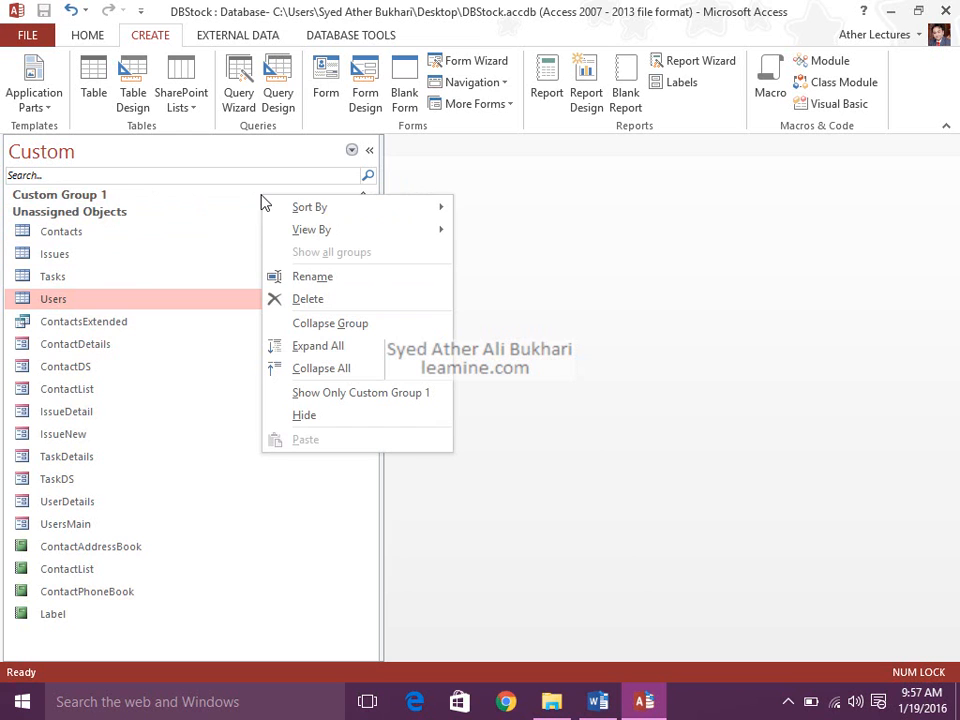
click(294, 300)
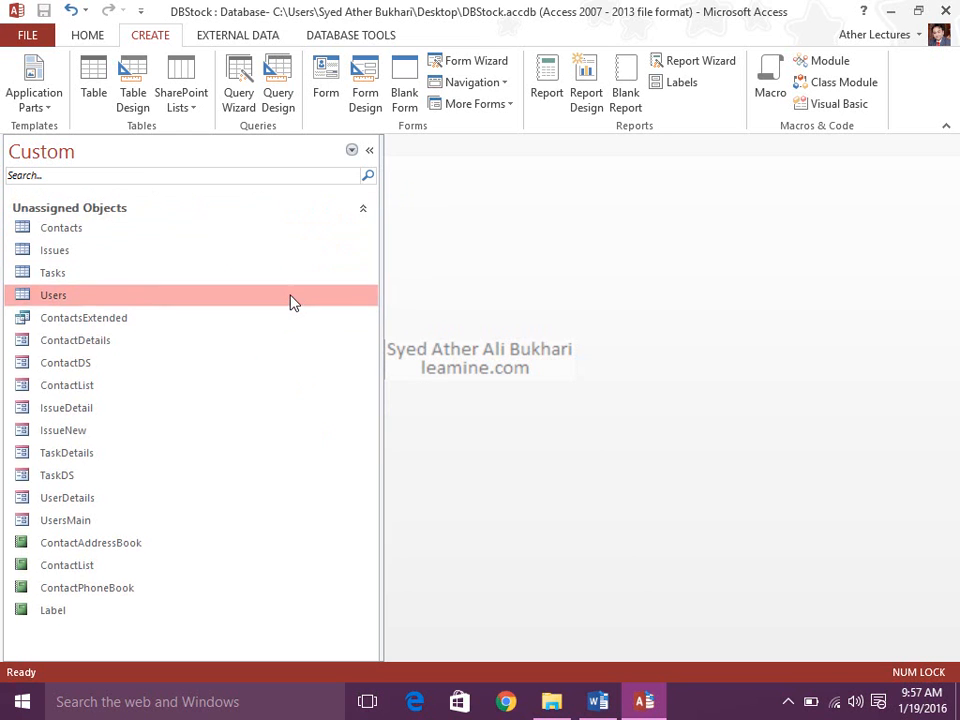
right_click(231, 155)
click(159, 154)
click(159, 154)
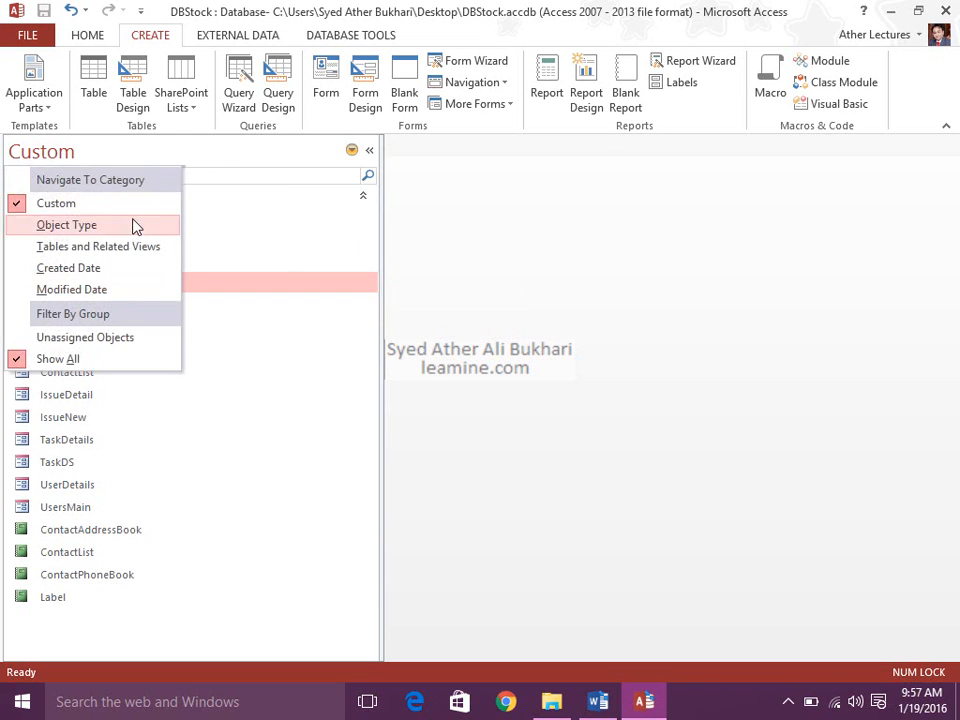
click(122, 227)
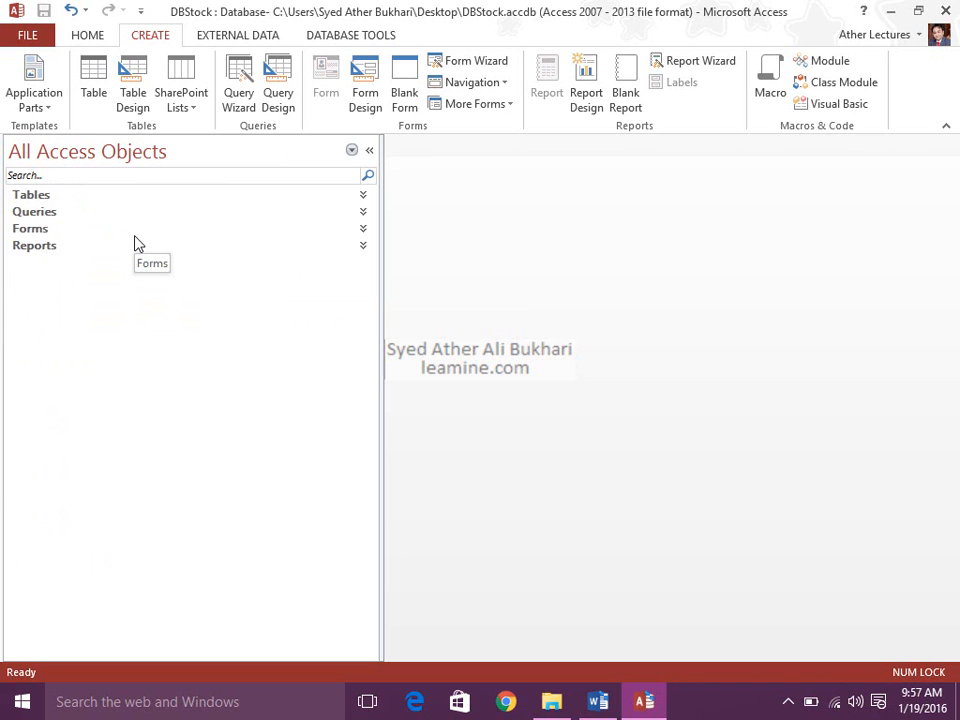
View only the tables and only the queries by filtering the object list, and restore the display of all Access objects.
click(193, 156)
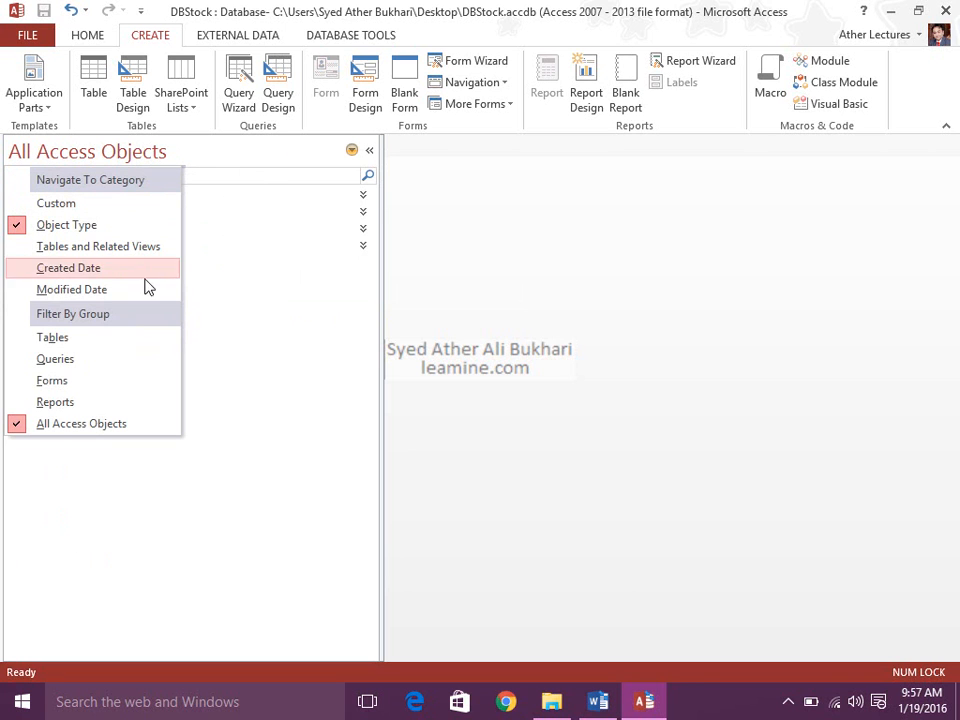
click(138, 342)
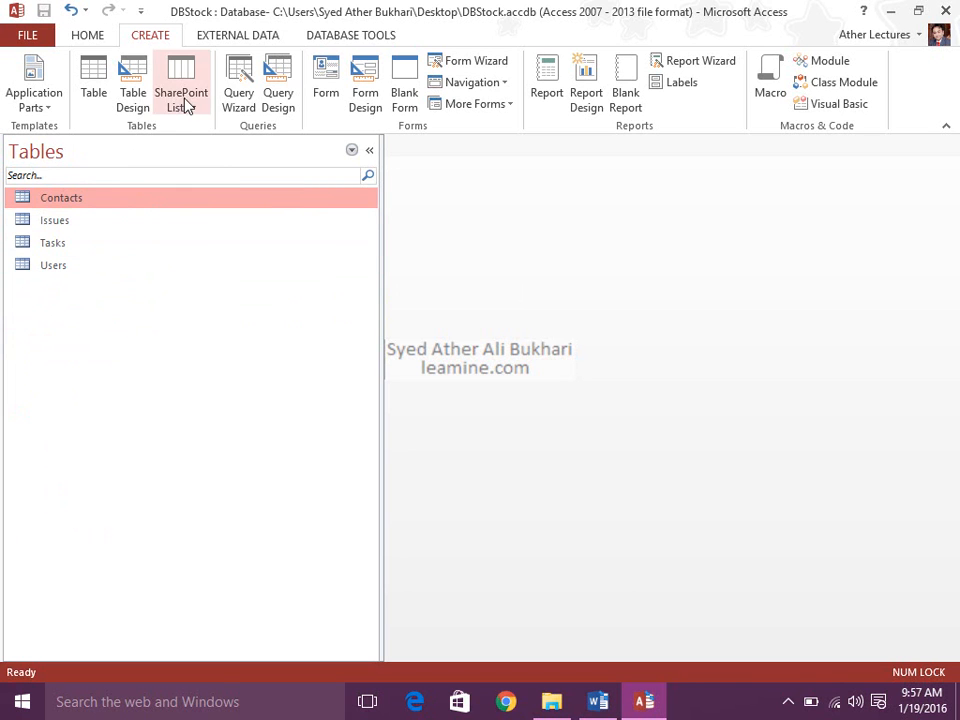
click(193, 151)
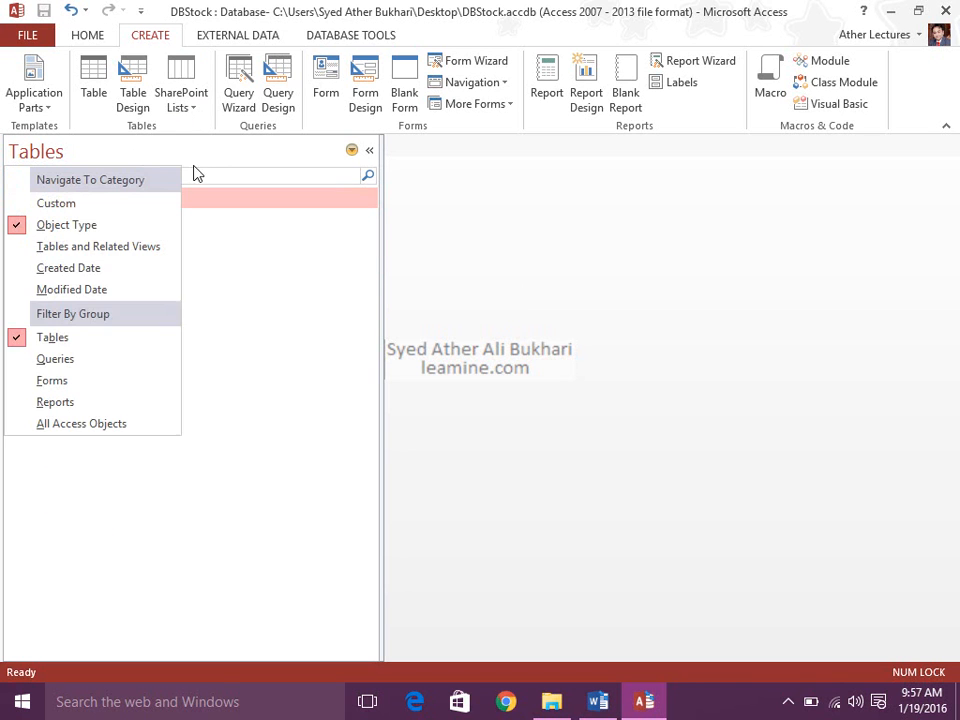
click(120, 360)
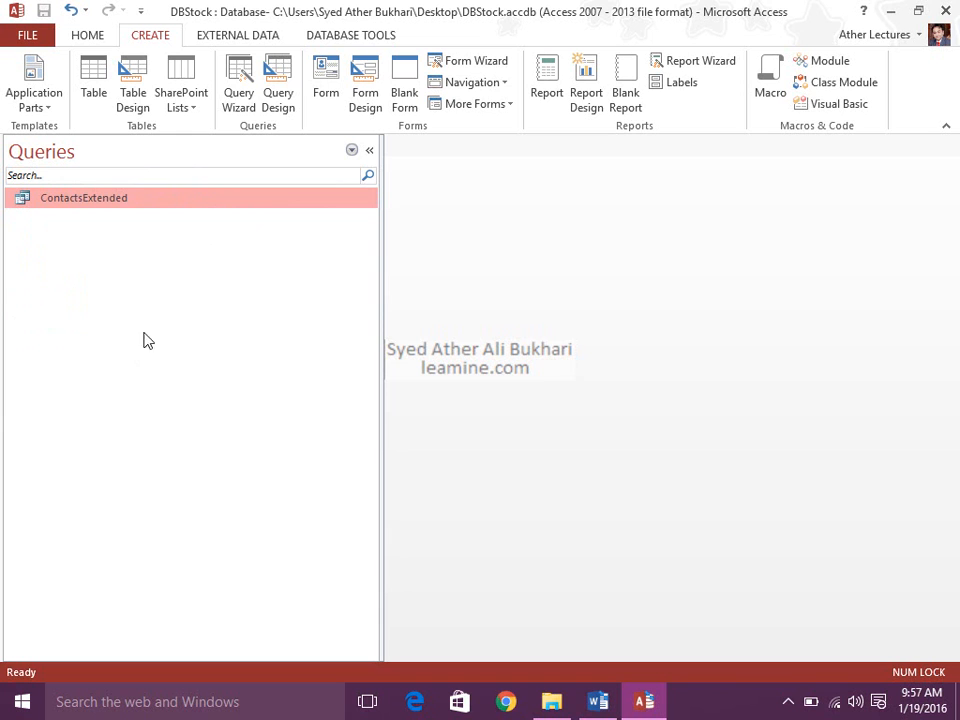
click(180, 156)
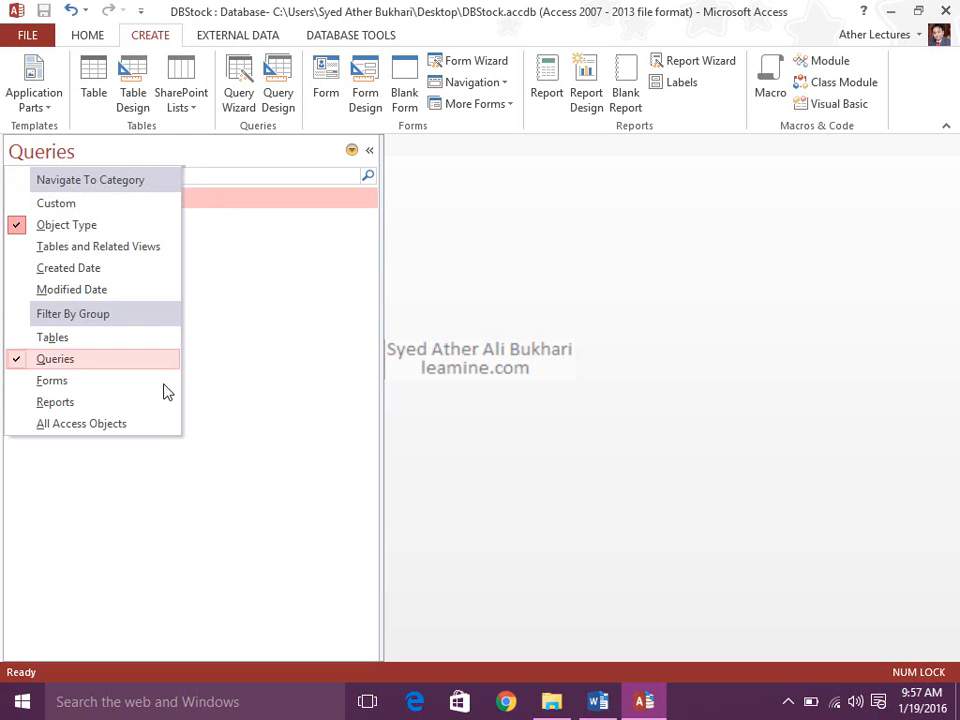
click(134, 426)
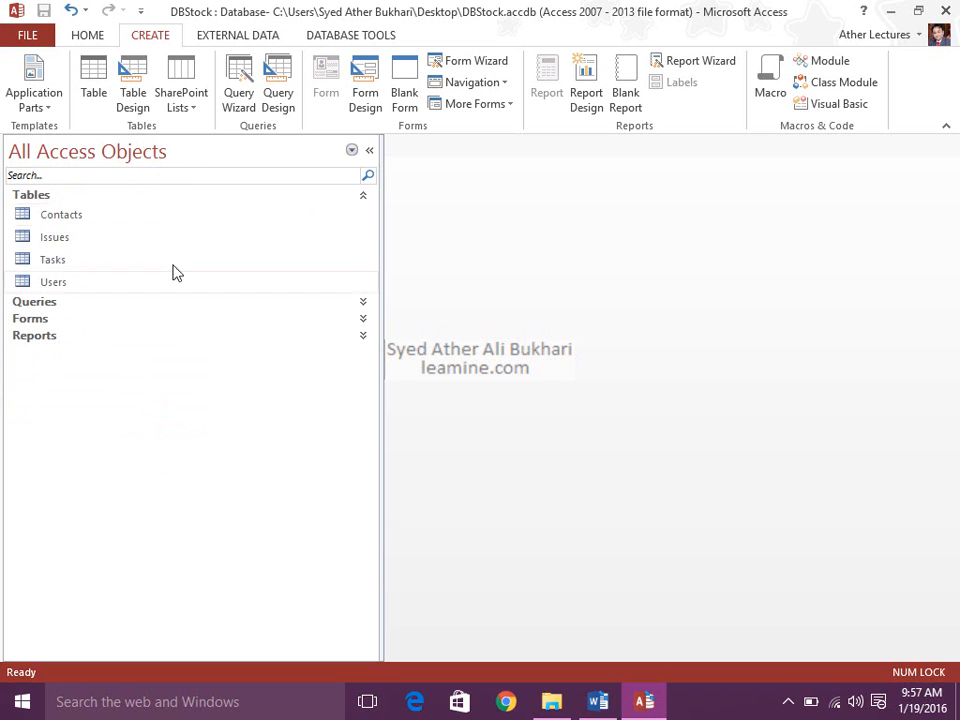
View the database objects as icons and with their details.
right_click(183, 149)
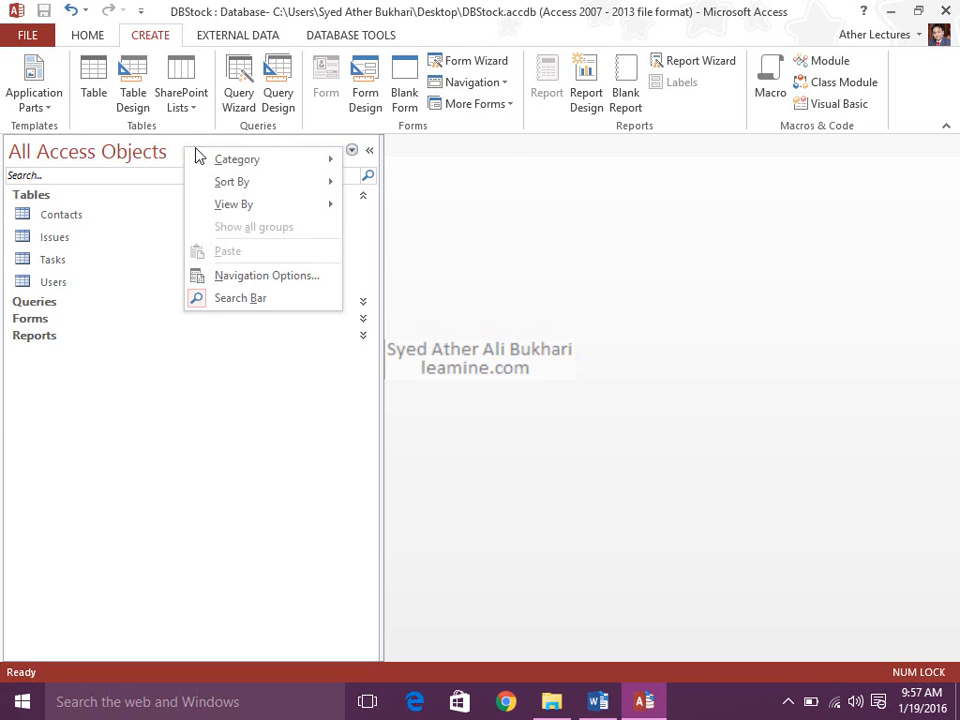
mouse_move(216, 163)
mouse_move(315, 188)
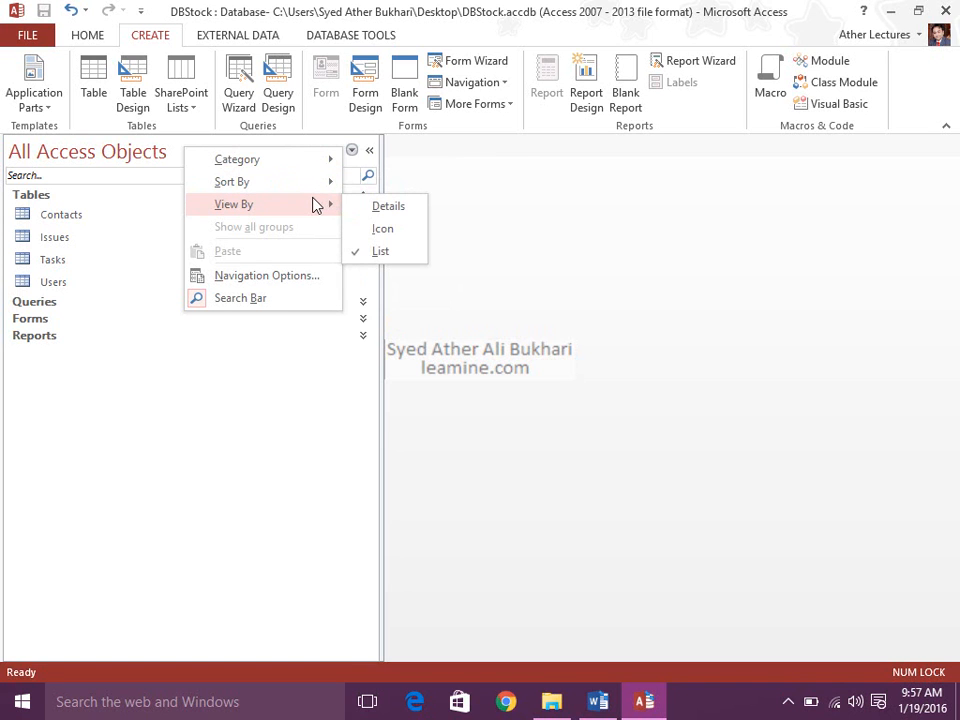
click(349, 230)
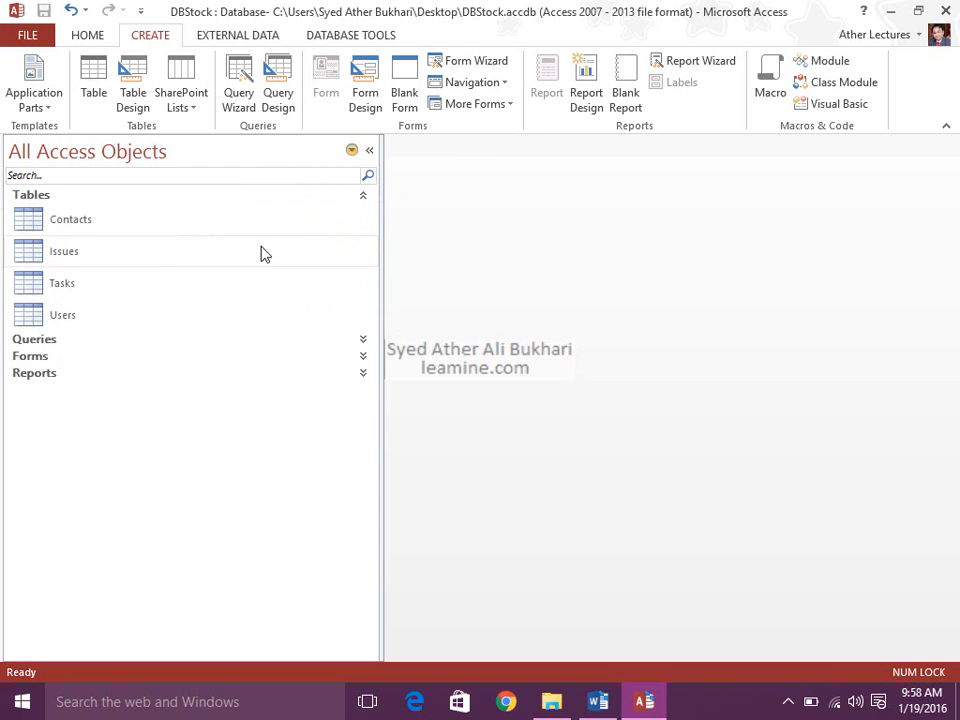
right_click(221, 147)
mouse_move(300, 206)
click(418, 207)
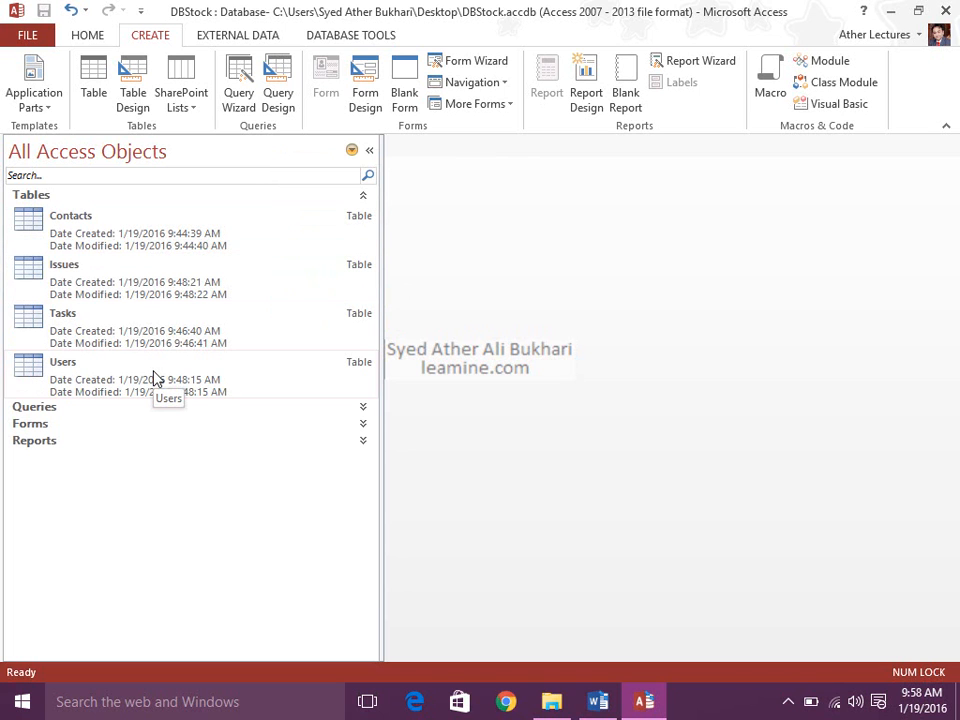
Return the object display to the List view.
right_click(148, 162)
mouse_move(183, 196)
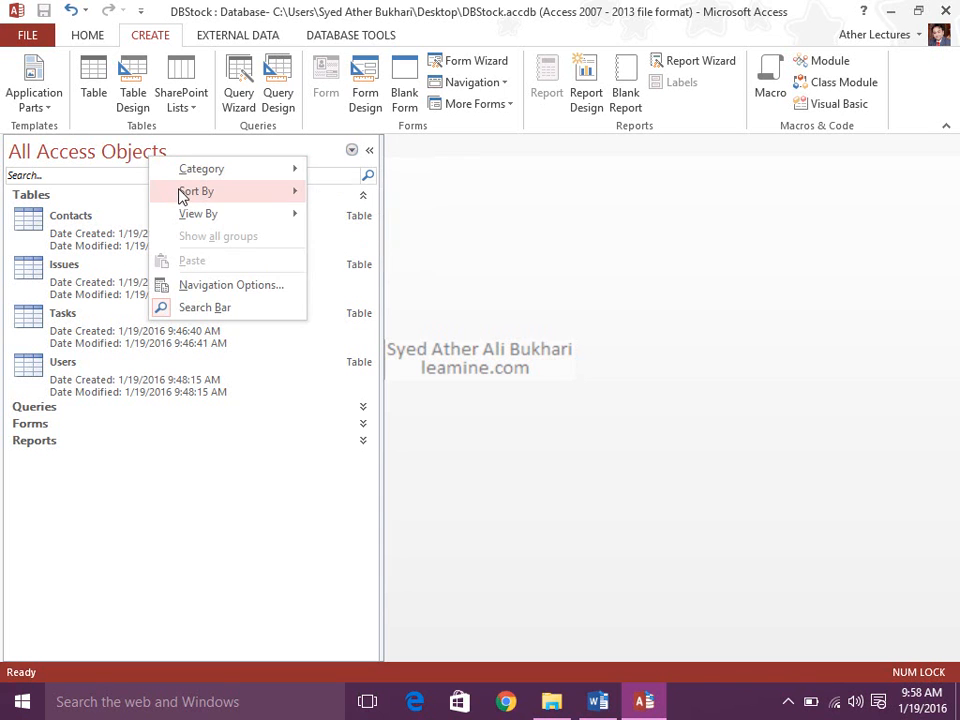
mouse_move(228, 218)
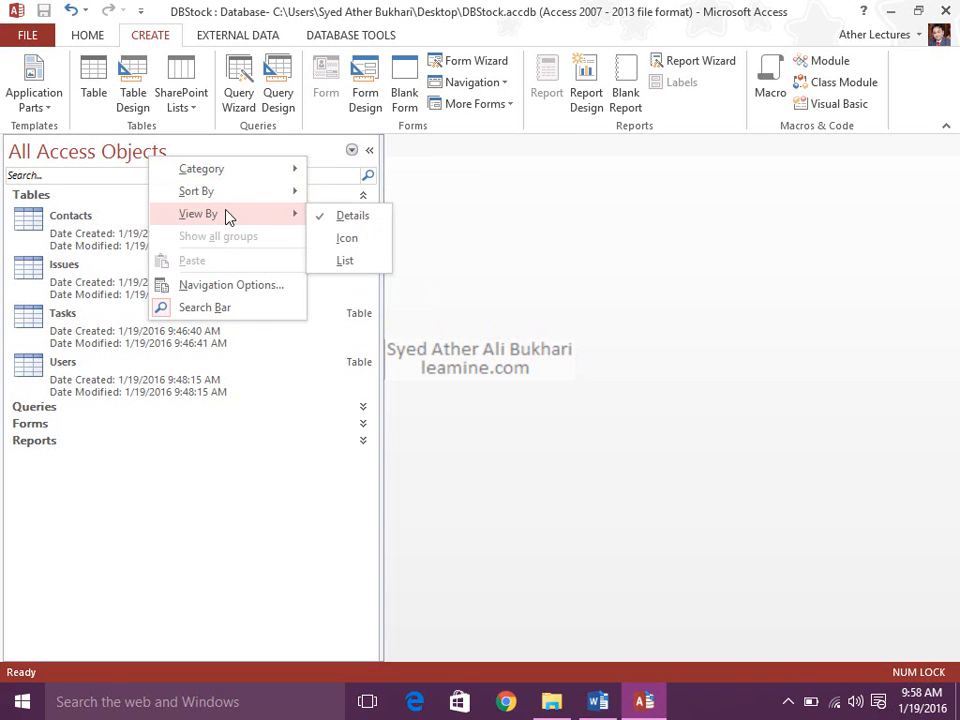
click(375, 268)
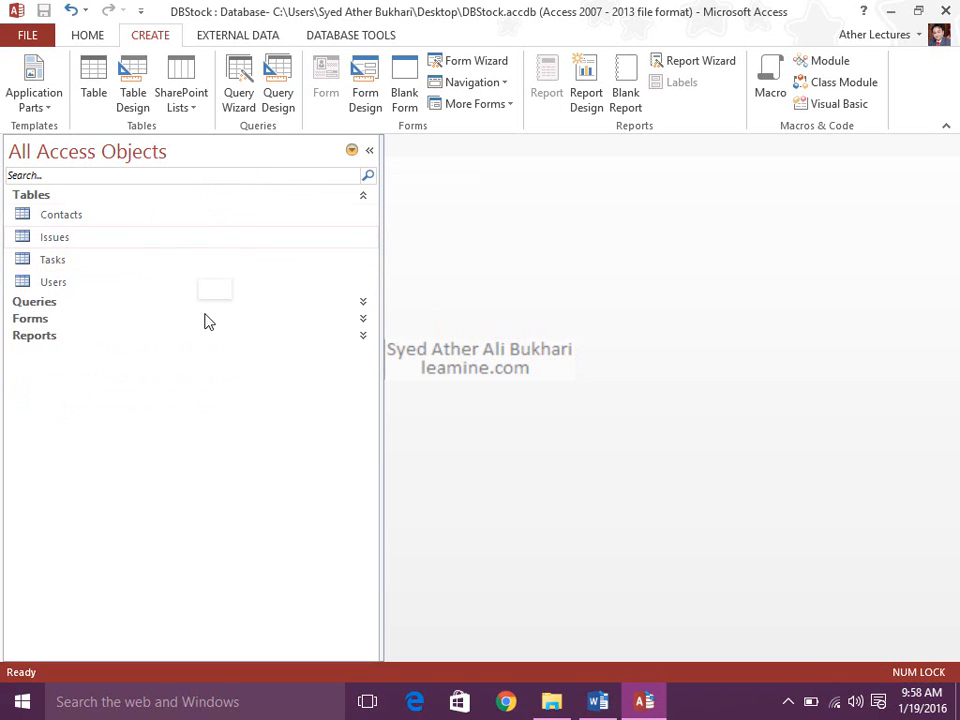
Open the Navigation Options and examine the groups belonging to the Object Type and Custom categories.
right_click(231, 152)
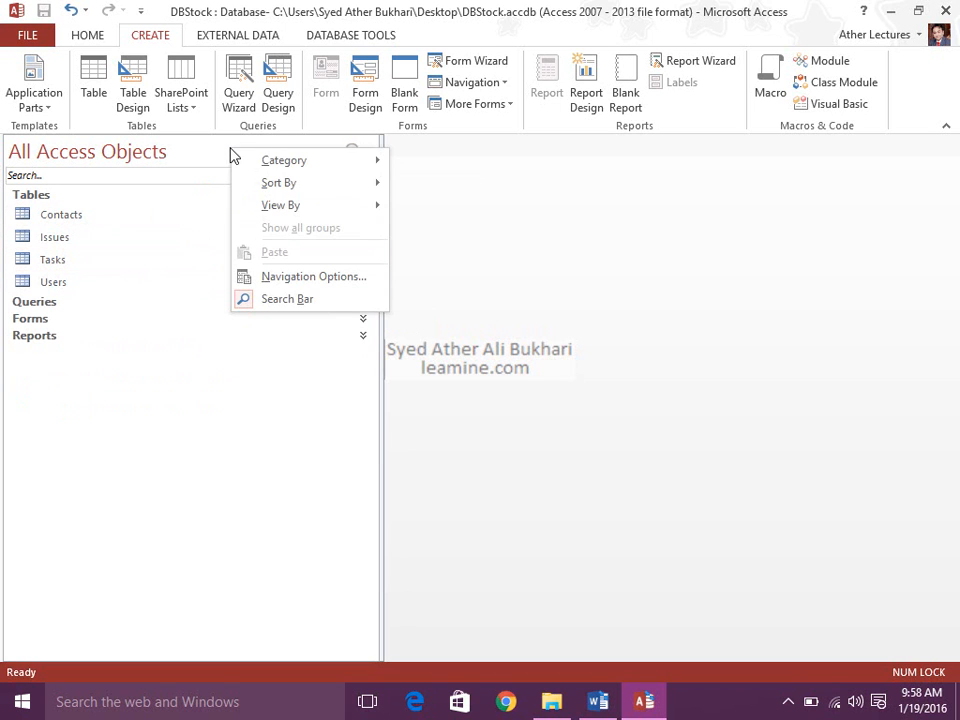
mouse_move(267, 209)
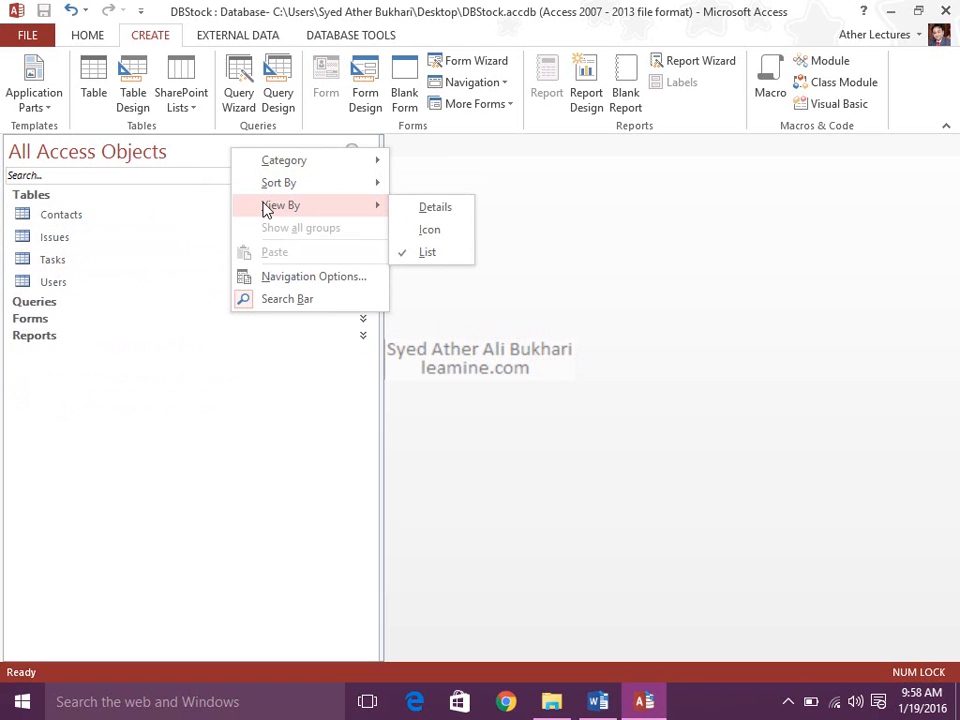
click(271, 277)
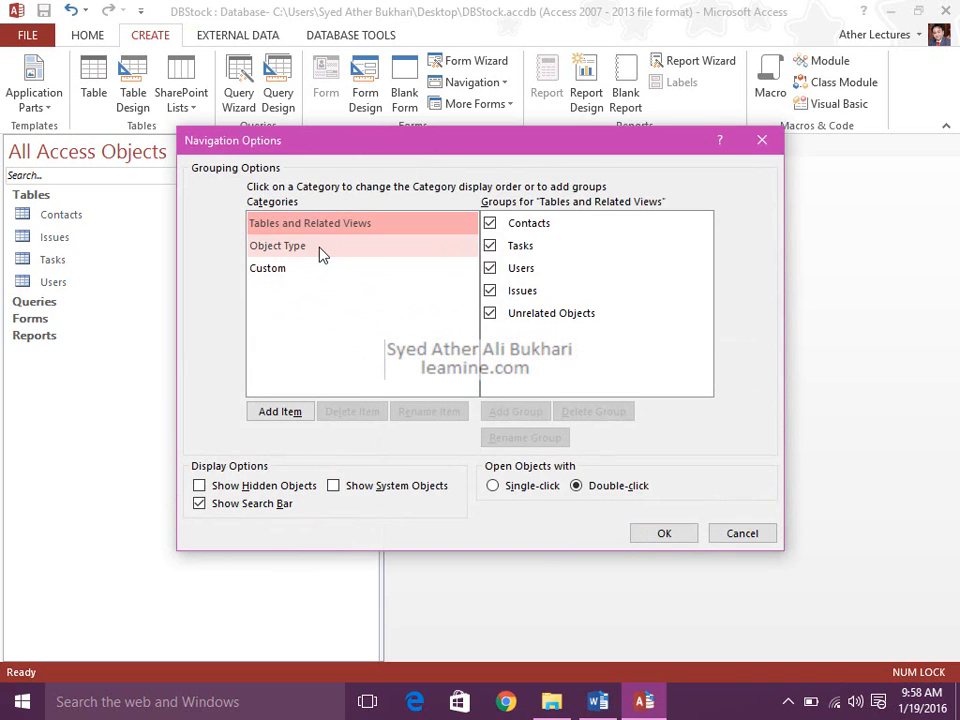
click(389, 257)
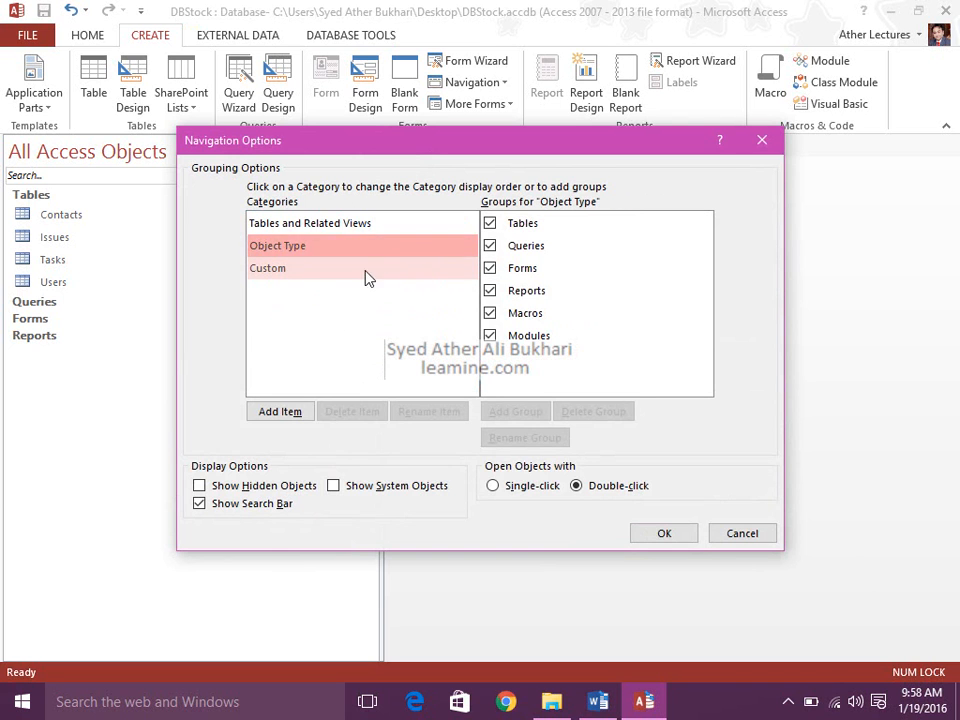
click(389, 272)
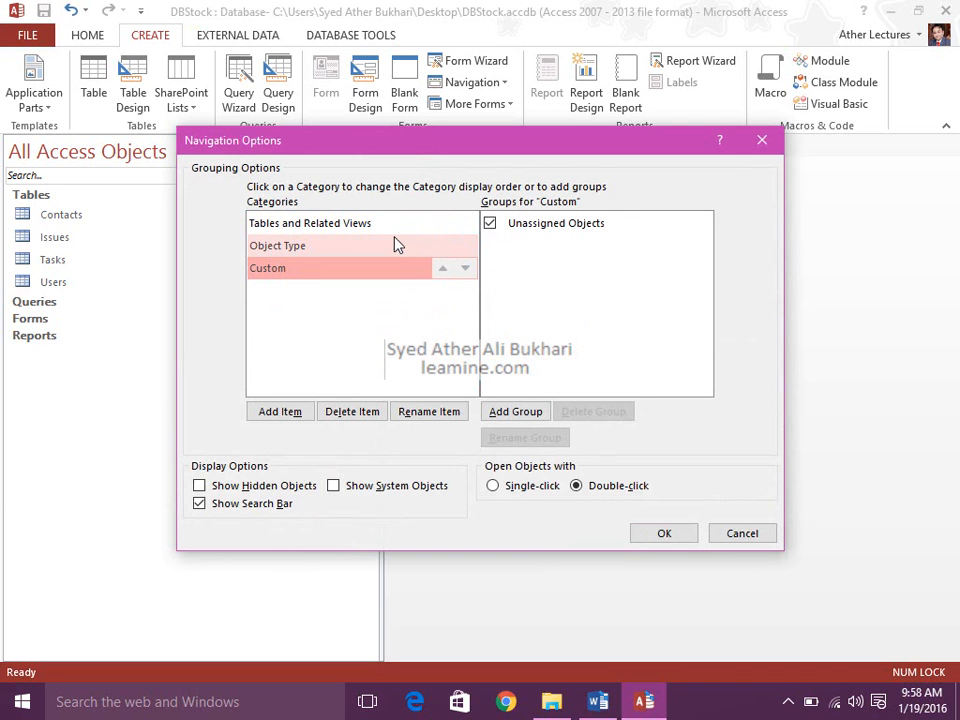
click(395, 245)
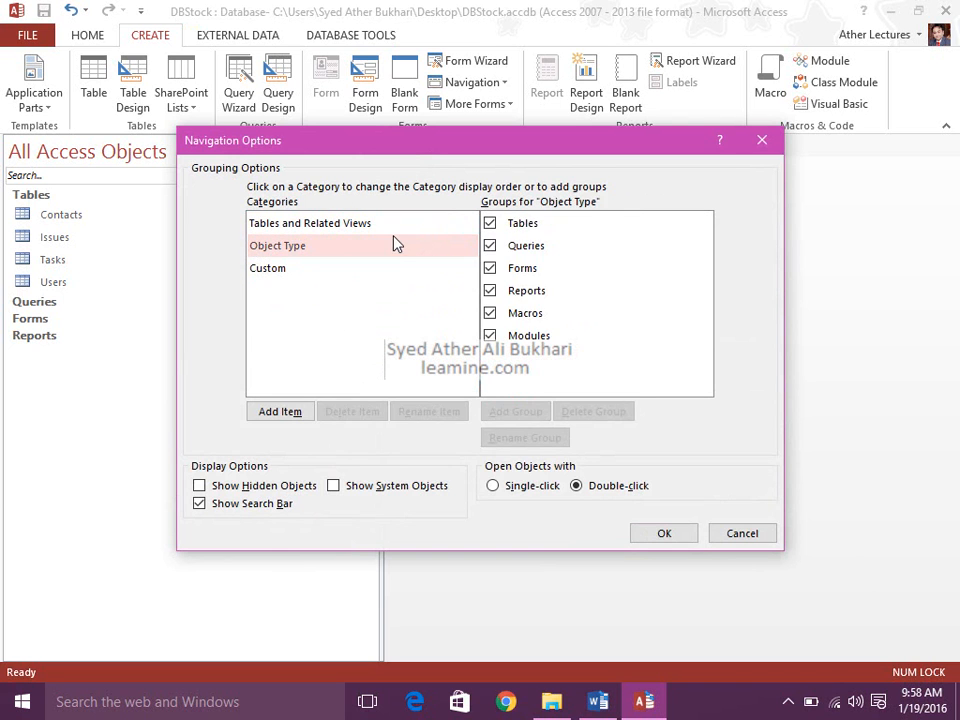
Add a navigation category named with the owner's first name plus "Setting", and add a custom group to it.
click(280, 411)
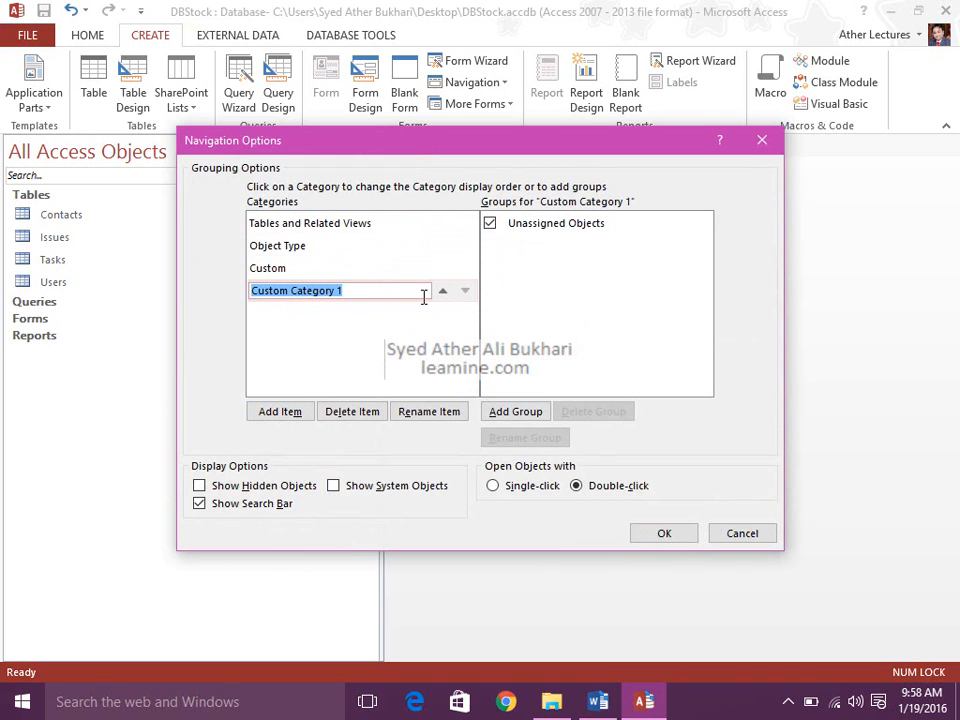
text(Ather Se)
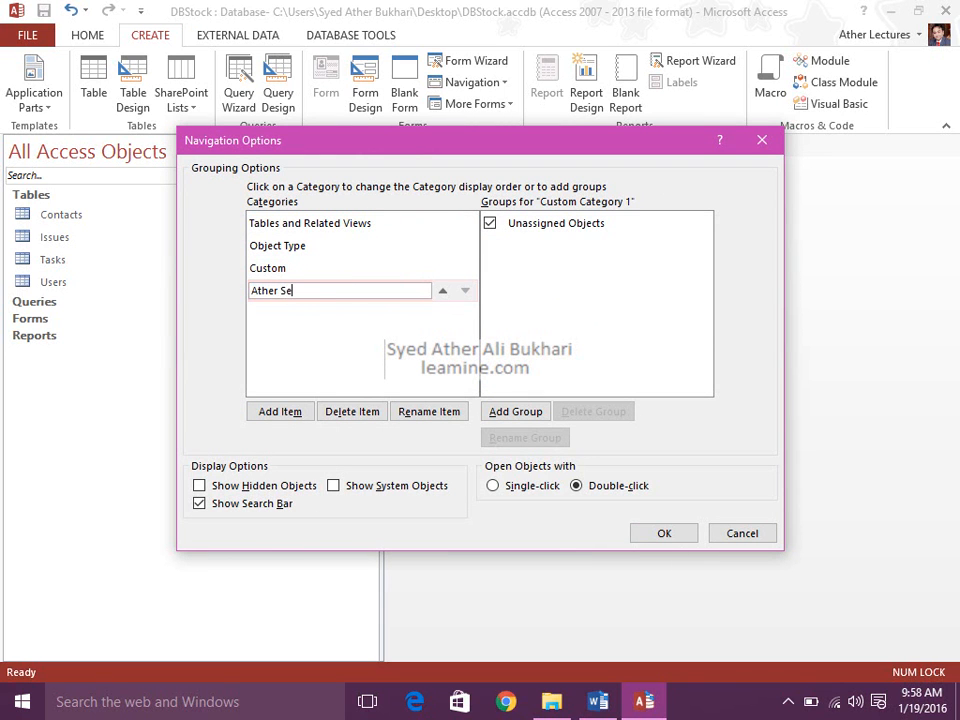
text(tting)
key(Return)
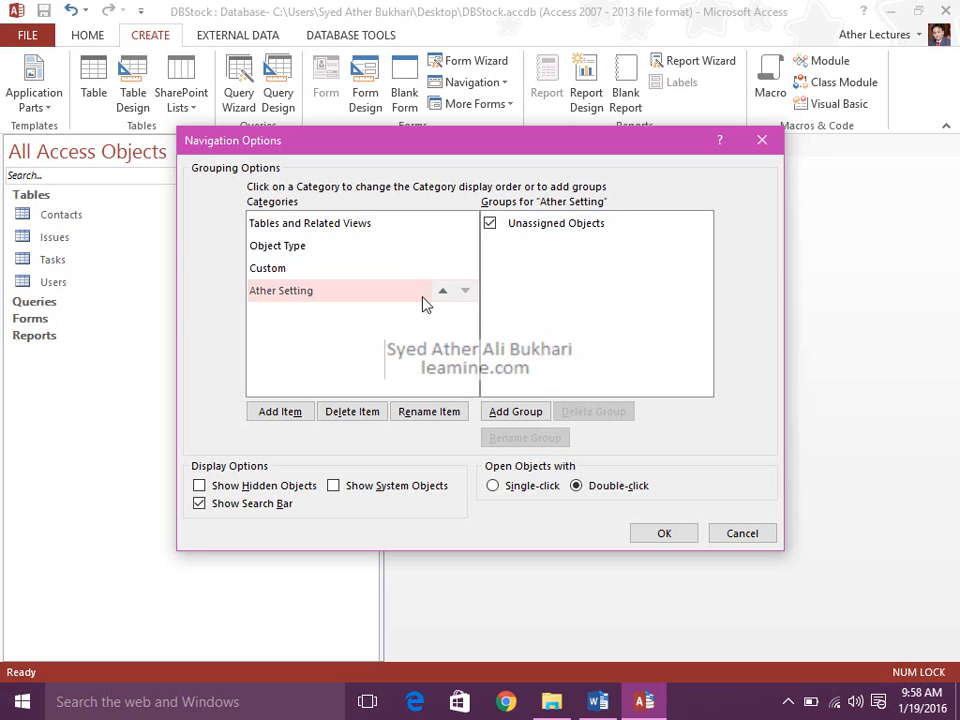
click(527, 232)
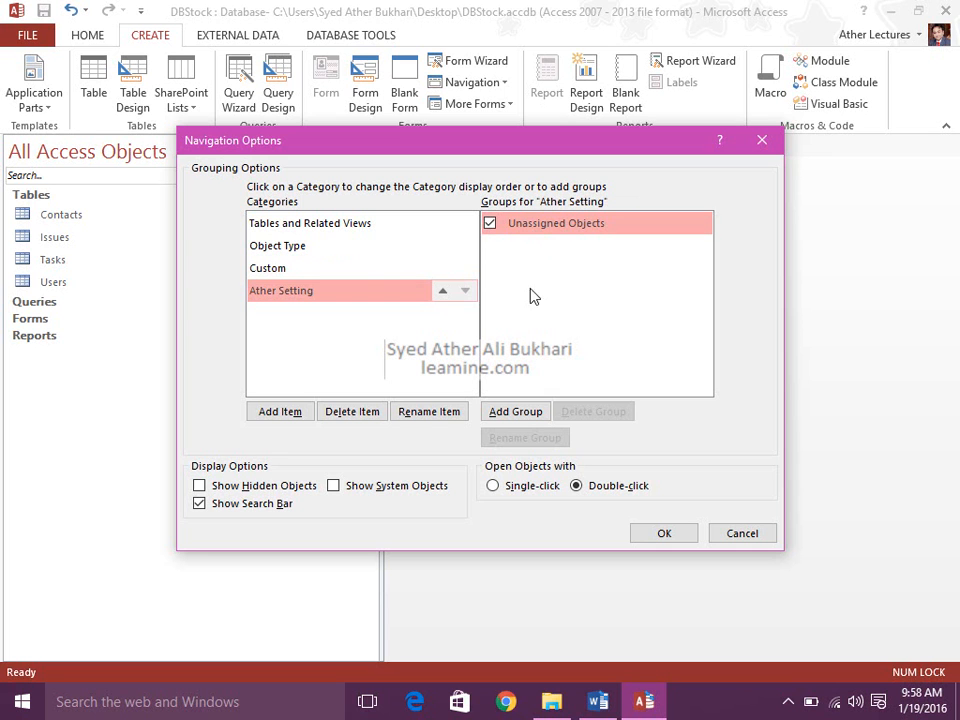
click(497, 413)
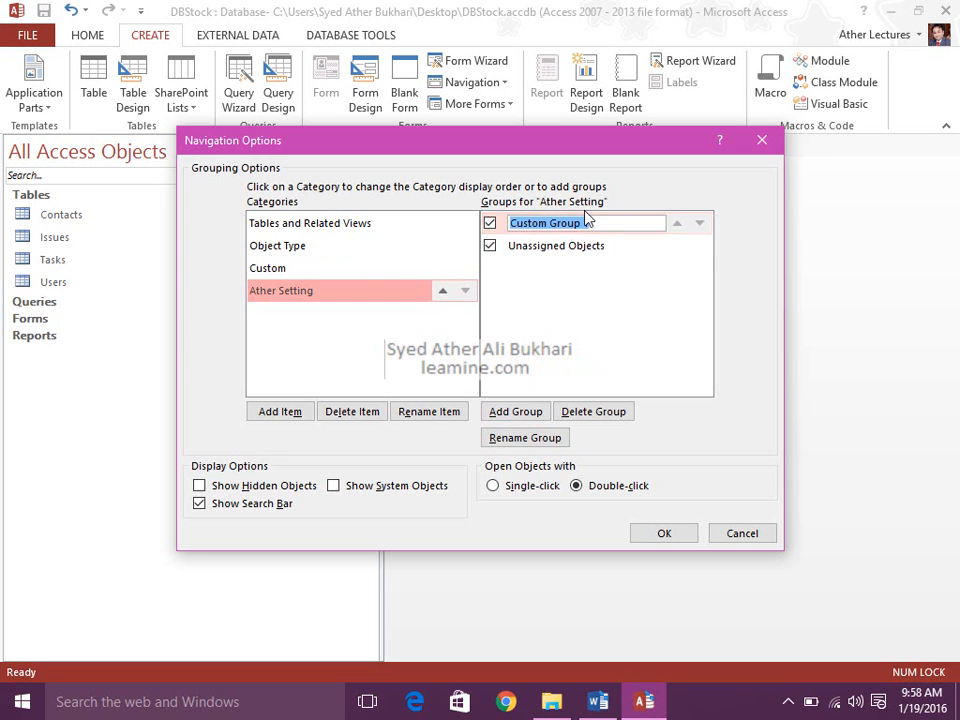
Delete the newly added category and review the groups of the Tables and Related Views category.
click(316, 298)
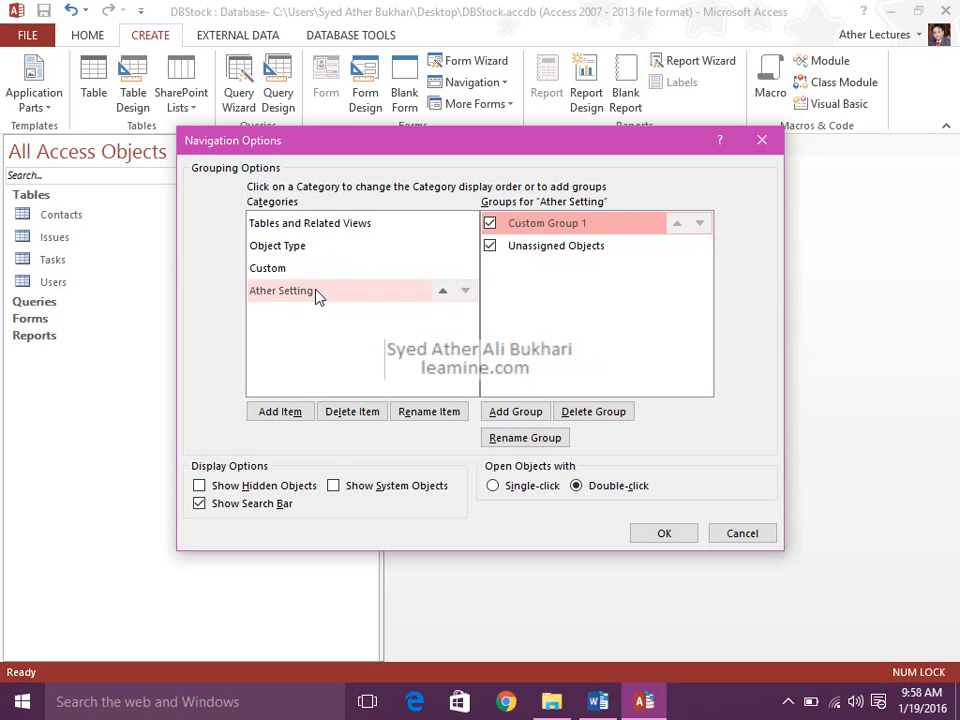
click(338, 416)
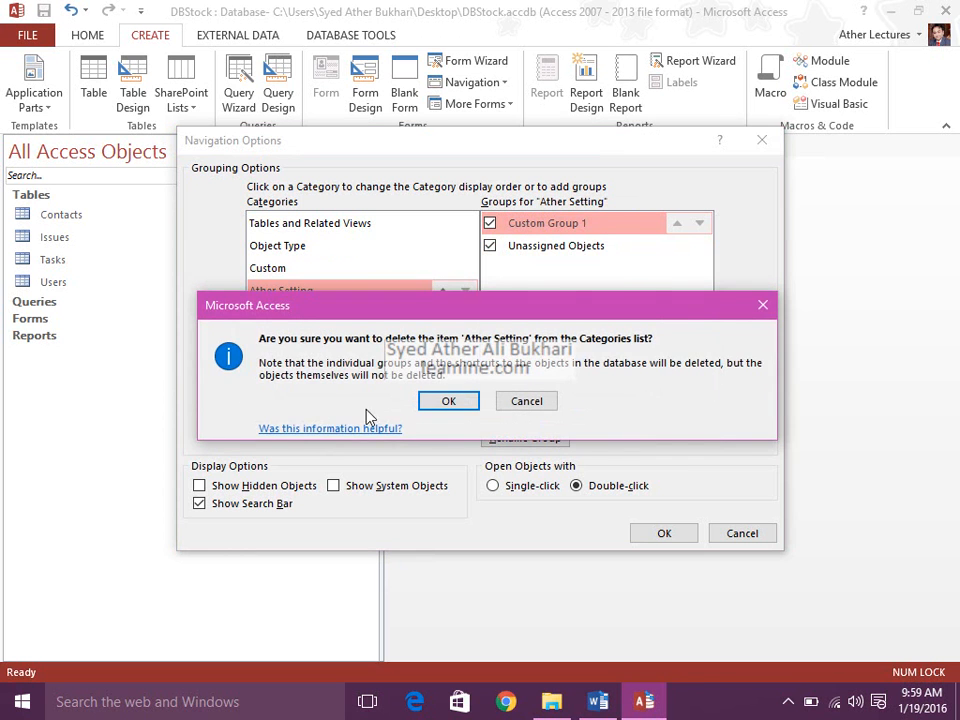
click(441, 405)
click(369, 245)
click(371, 226)
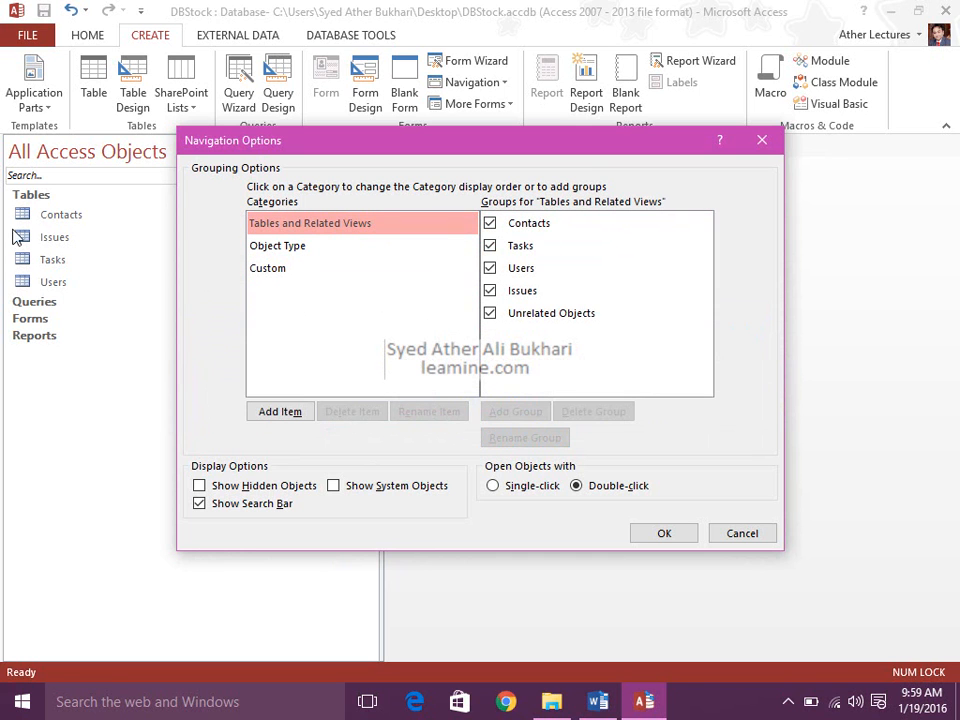
Keep Double-click as the way to open objects, enable showing hidden objects and system objects, and apply the navigation options.
click(507, 488)
click(600, 490)
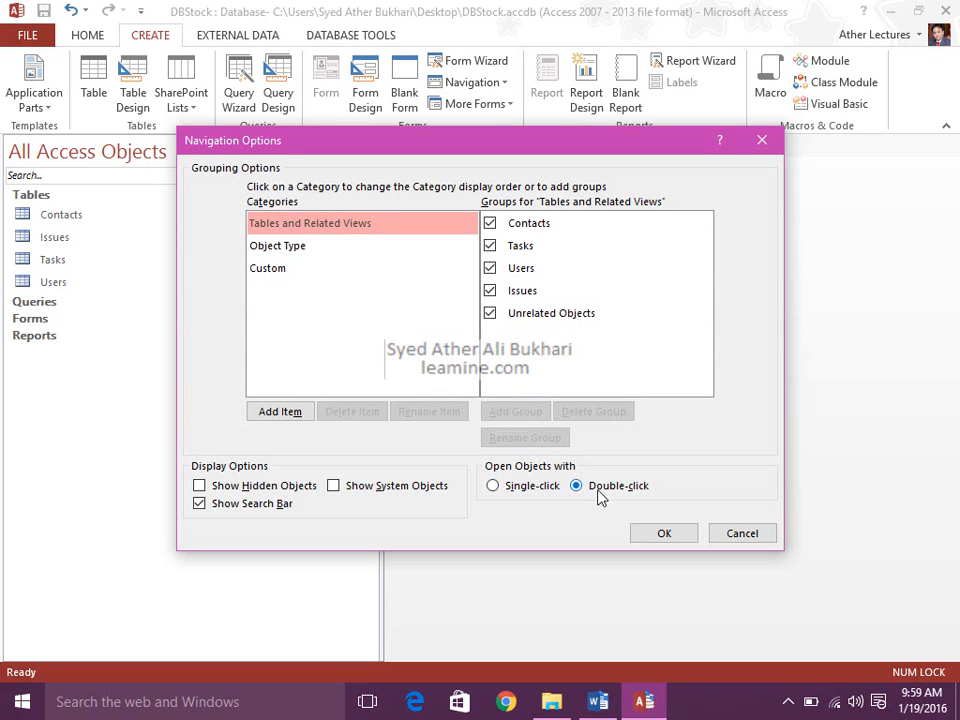
click(251, 488)
click(334, 487)
click(670, 535)
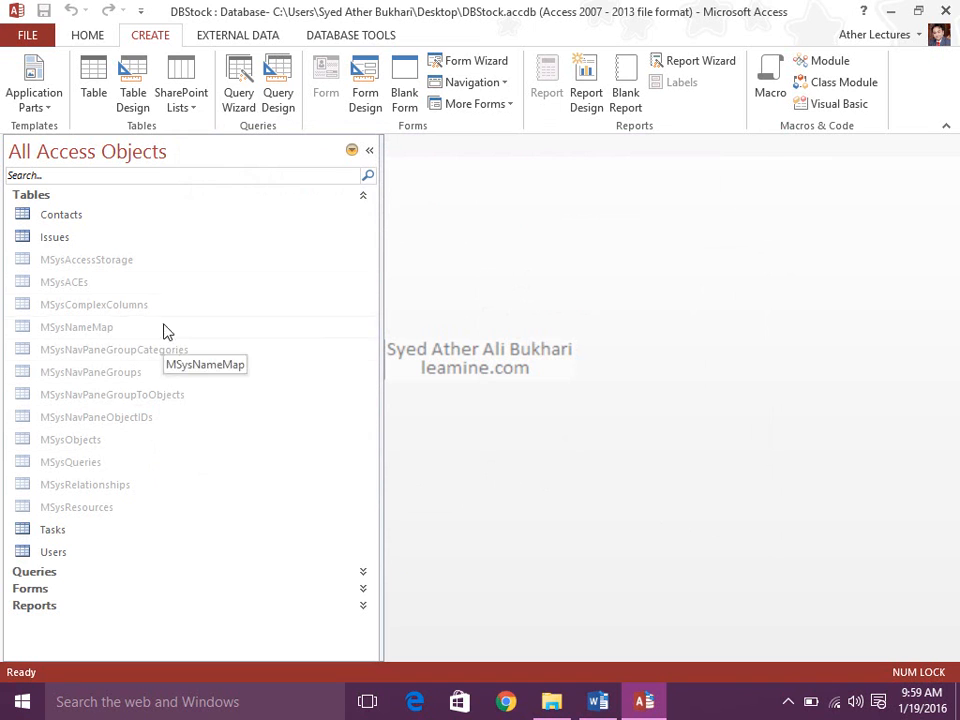
Reopen the Navigation Options and turn off the display of system objects.
right_click(183, 155)
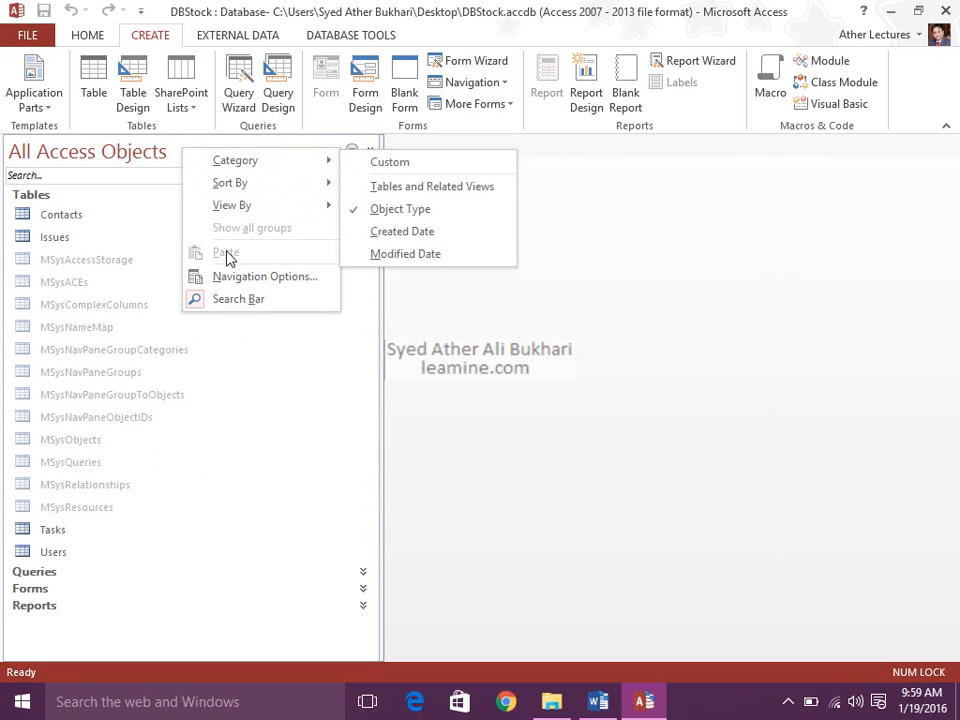
click(236, 281)
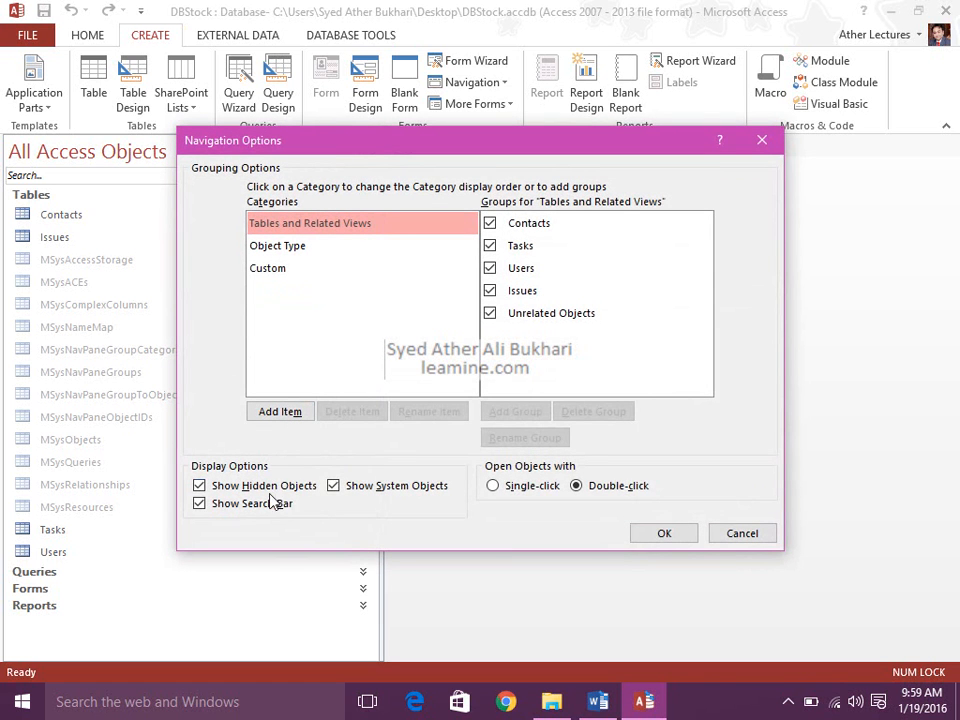
click(333, 486)
click(692, 540)
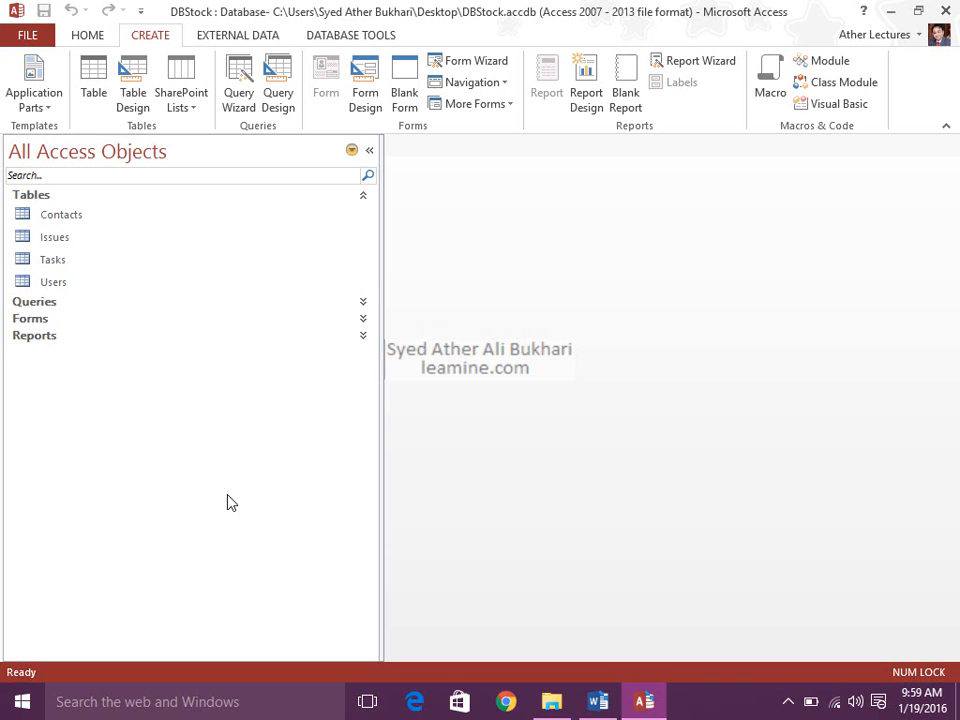
Collapse the Tables group and review the navigation pane's category and group filter choices without changing them.
click(124, 198)
right_click(133, 151)
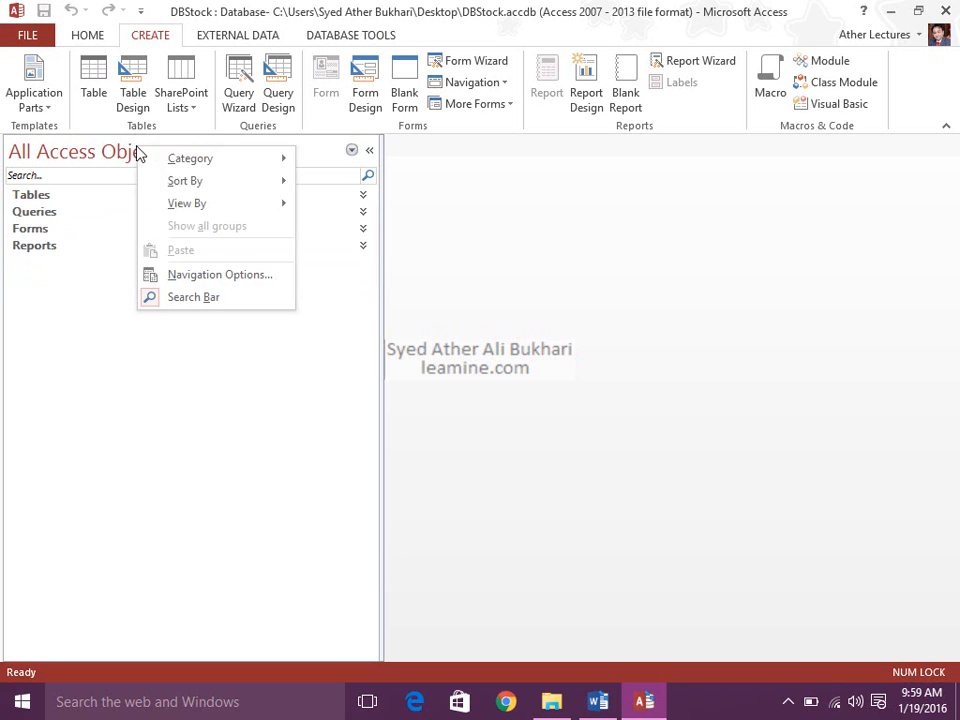
mouse_move(154, 181)
click(113, 156)
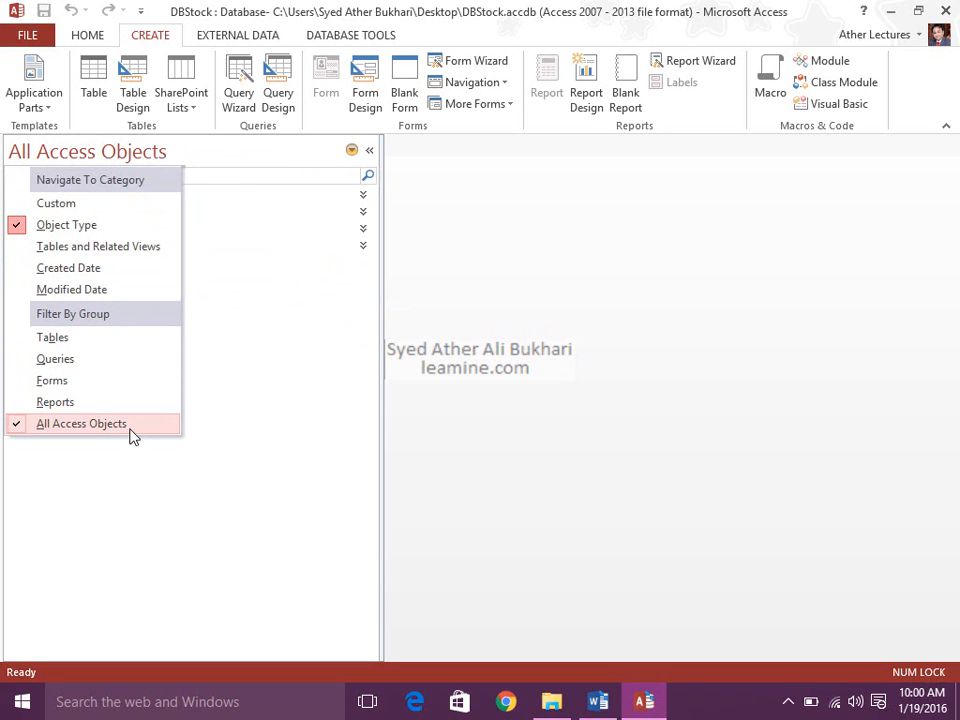
click(319, 343)
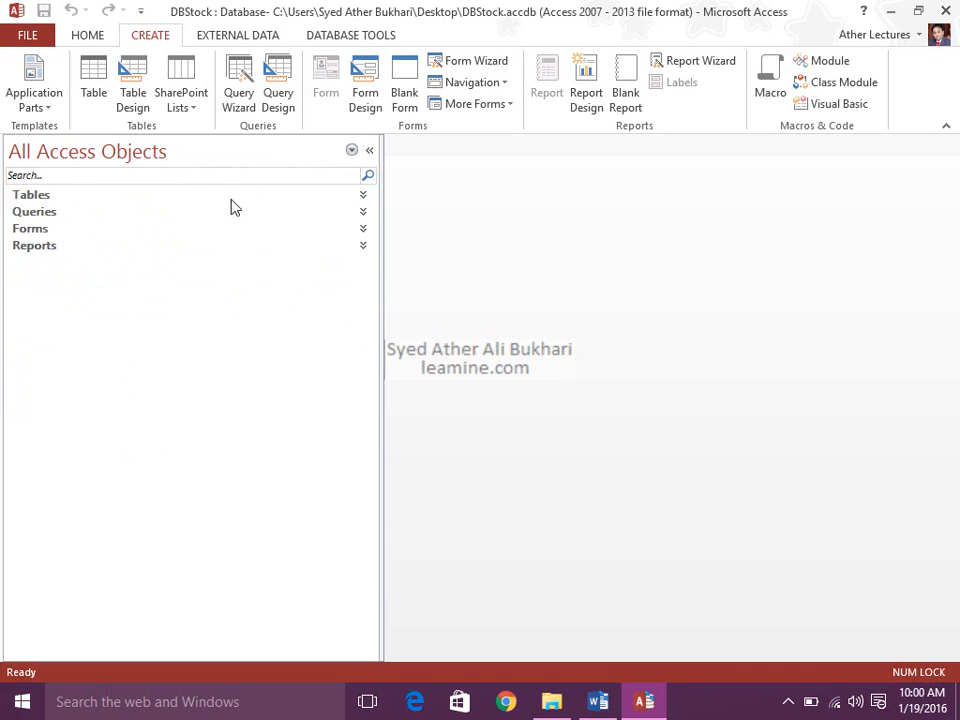
Collapse and restore the navigation pane, and narrow it to just fit the All Access Objects heading.
click(368, 153)
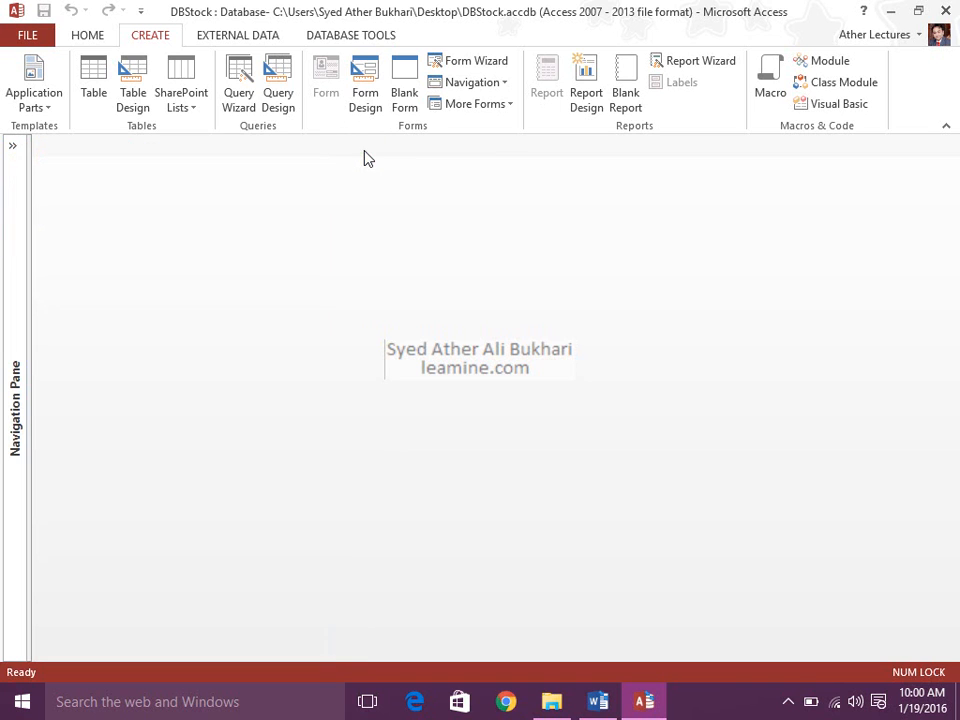
click(16, 152)
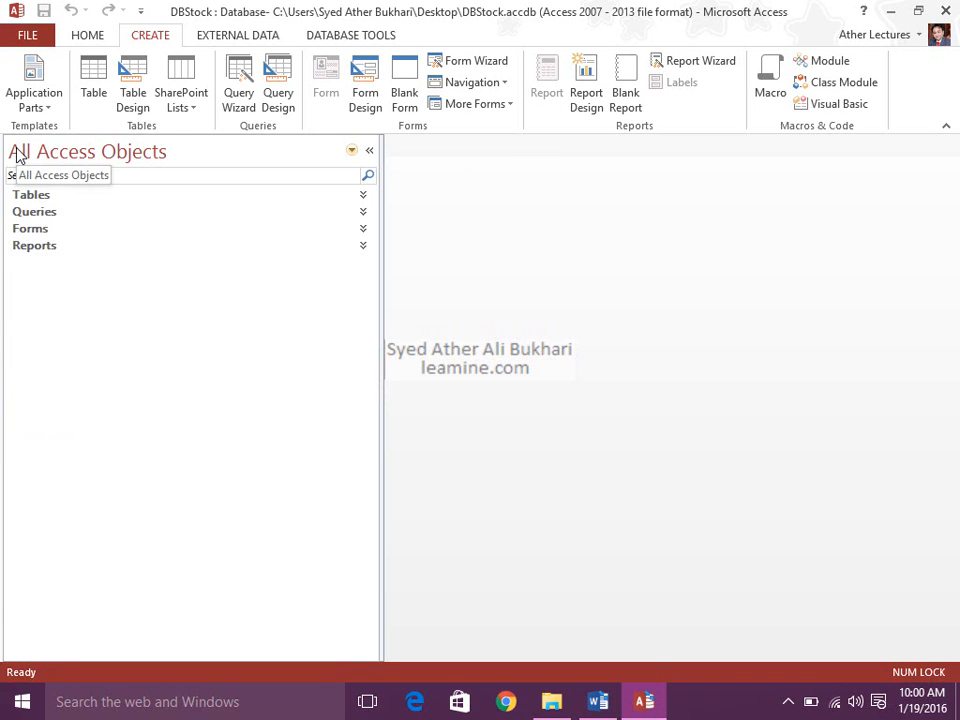
drag(381, 154, 226, 163)
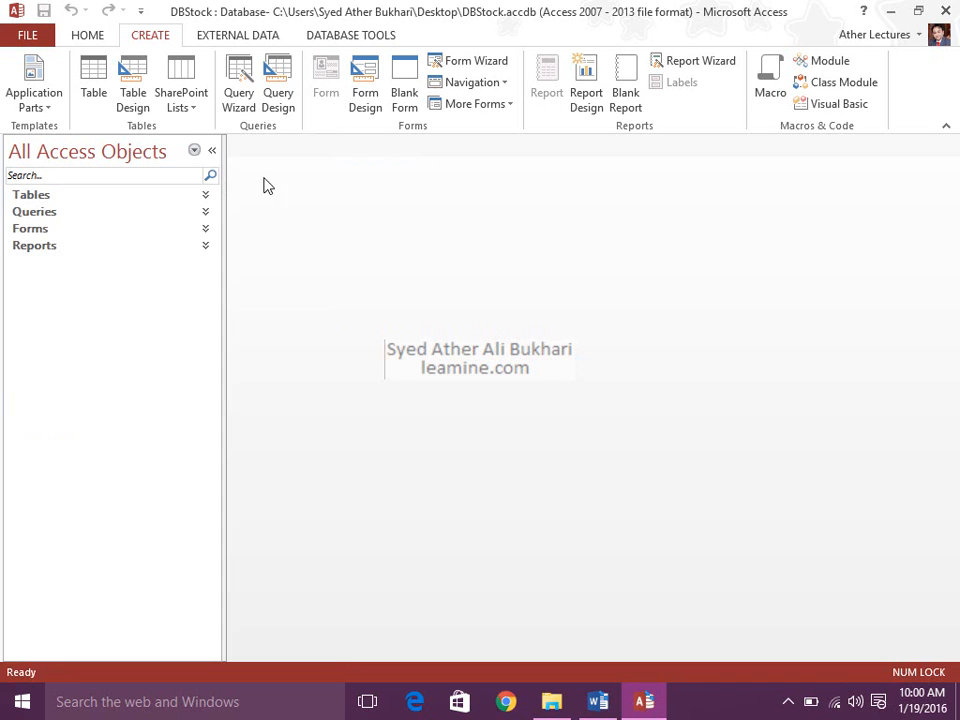
Close and reopen the narrowed navigation pane twice, and leave it collapsed.
click(214, 152)
click(12, 145)
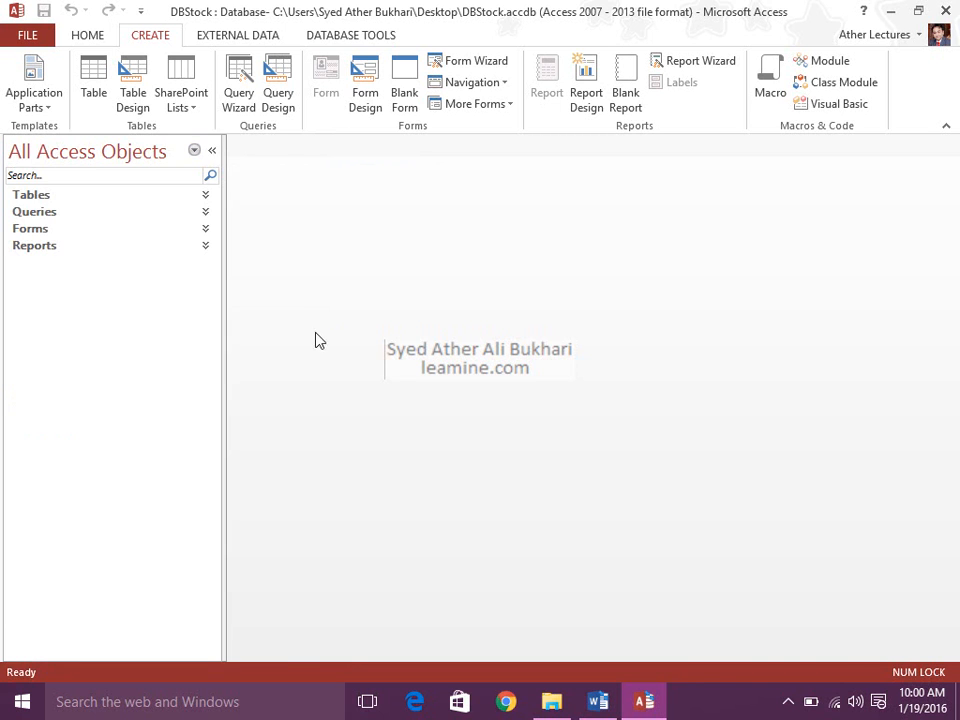
click(213, 152)
click(13, 145)
click(212, 150)
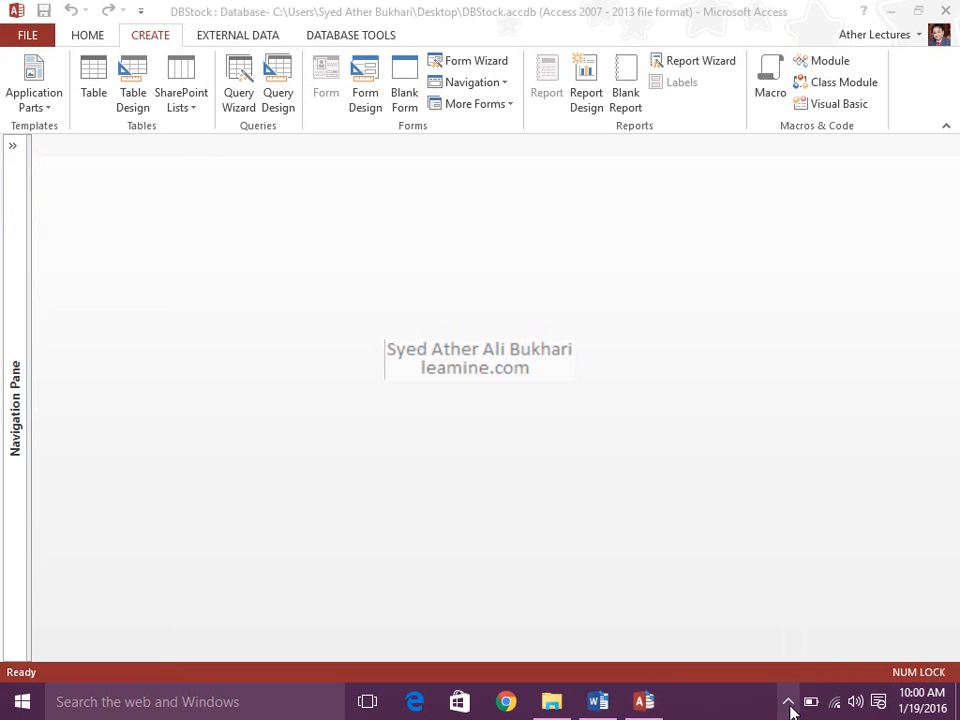
click(789, 704)
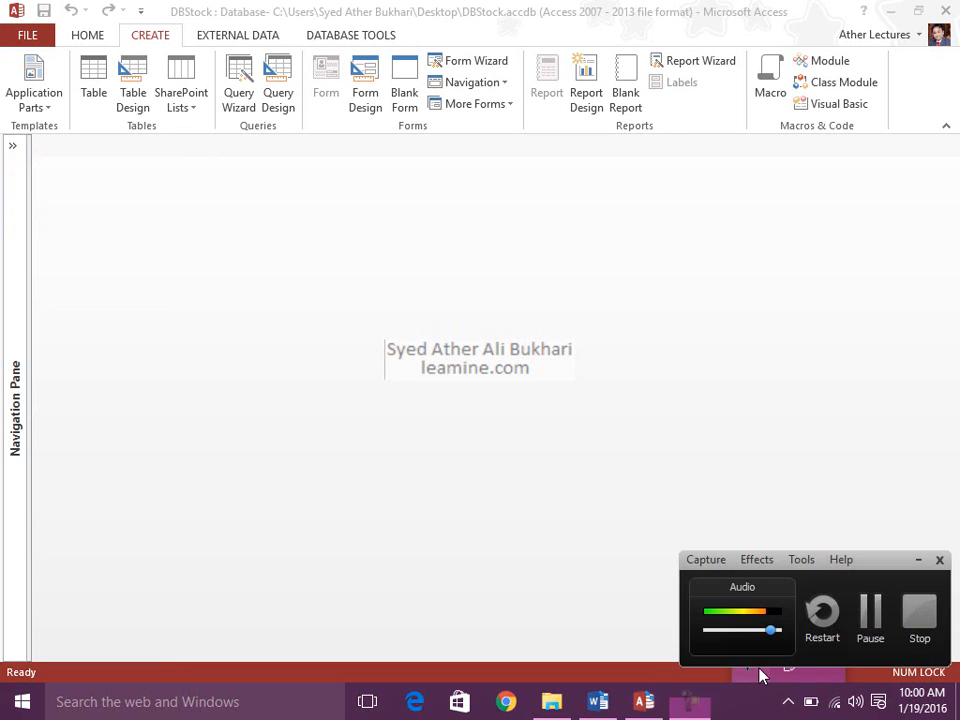